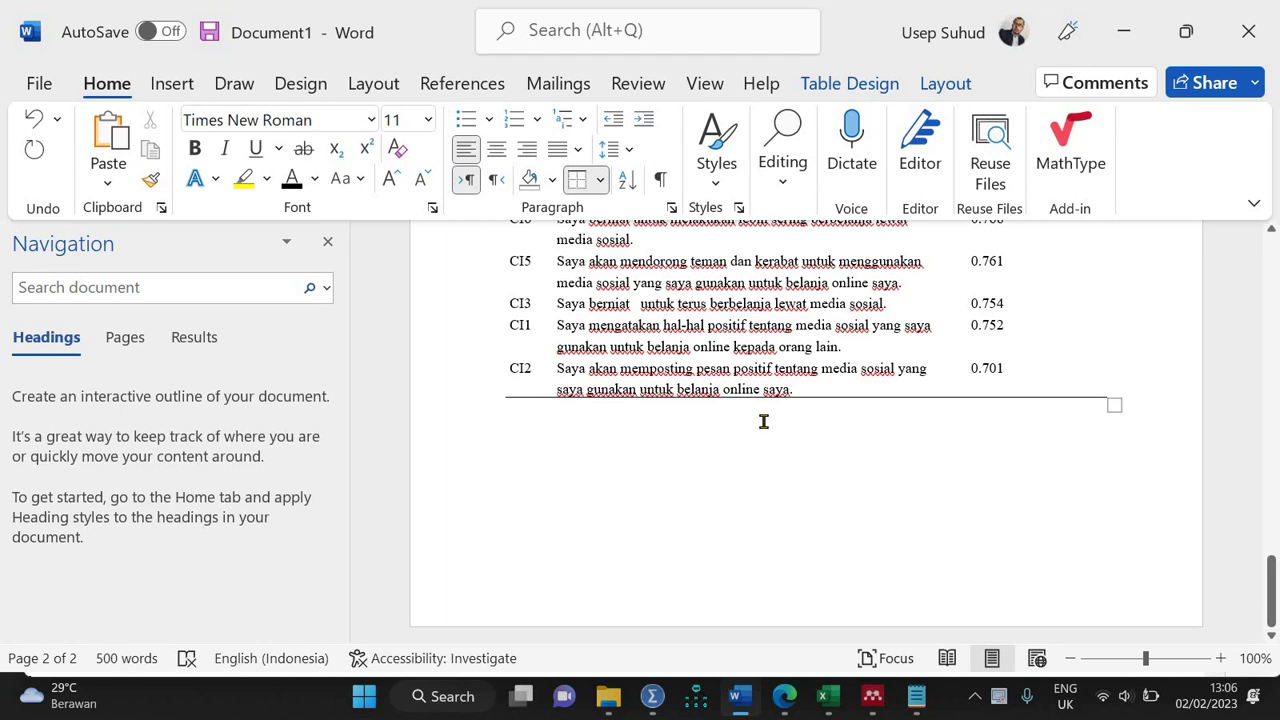
# Step: Switch to the SPSS data editor, start a Reliability Analysis and add SH1 to SH4 as its items
pyautogui.scroll(15, 763, 421)
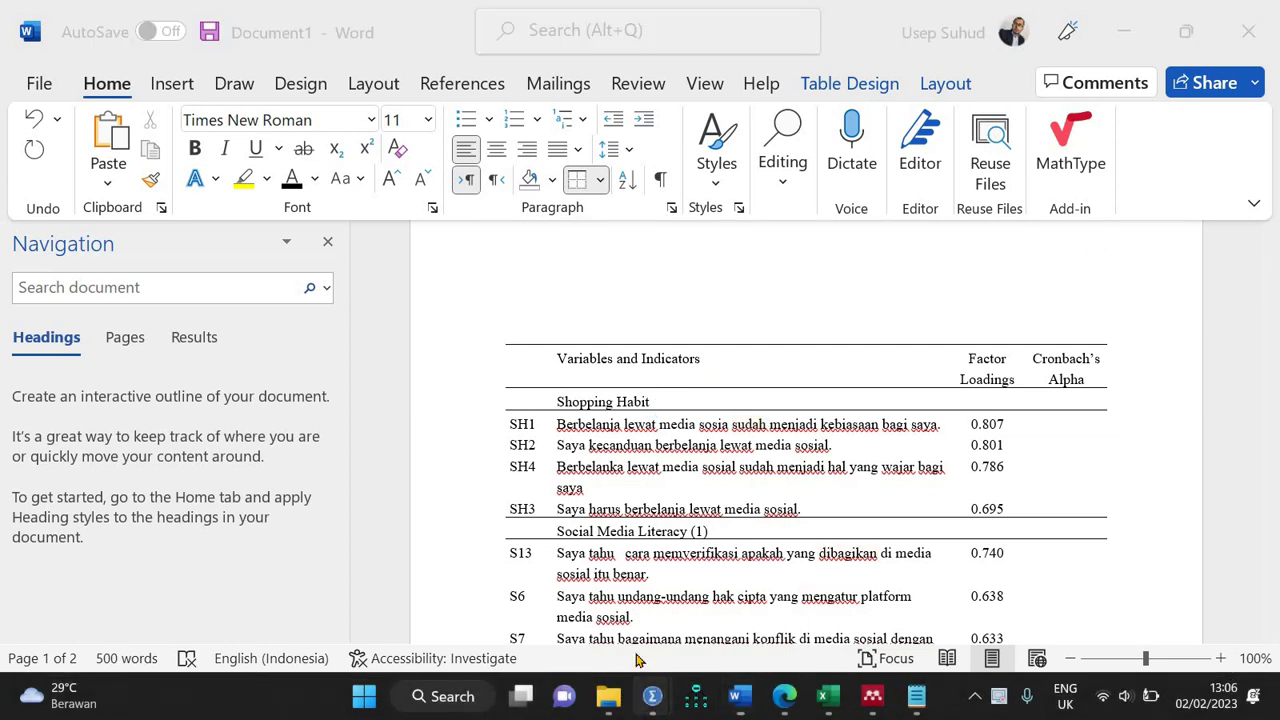
pyautogui.moveTo(655, 703)
pyautogui.click(598, 556)
pyautogui.click(281, 36)
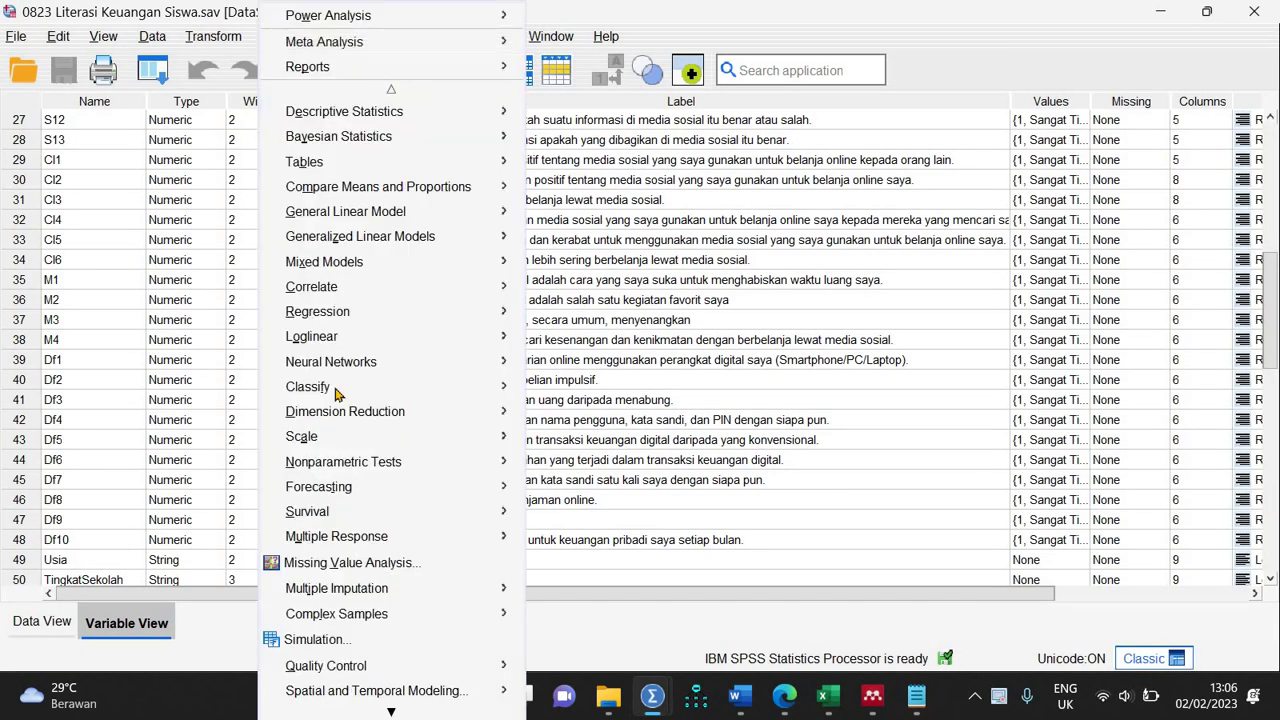
pyautogui.moveTo(517, 420)
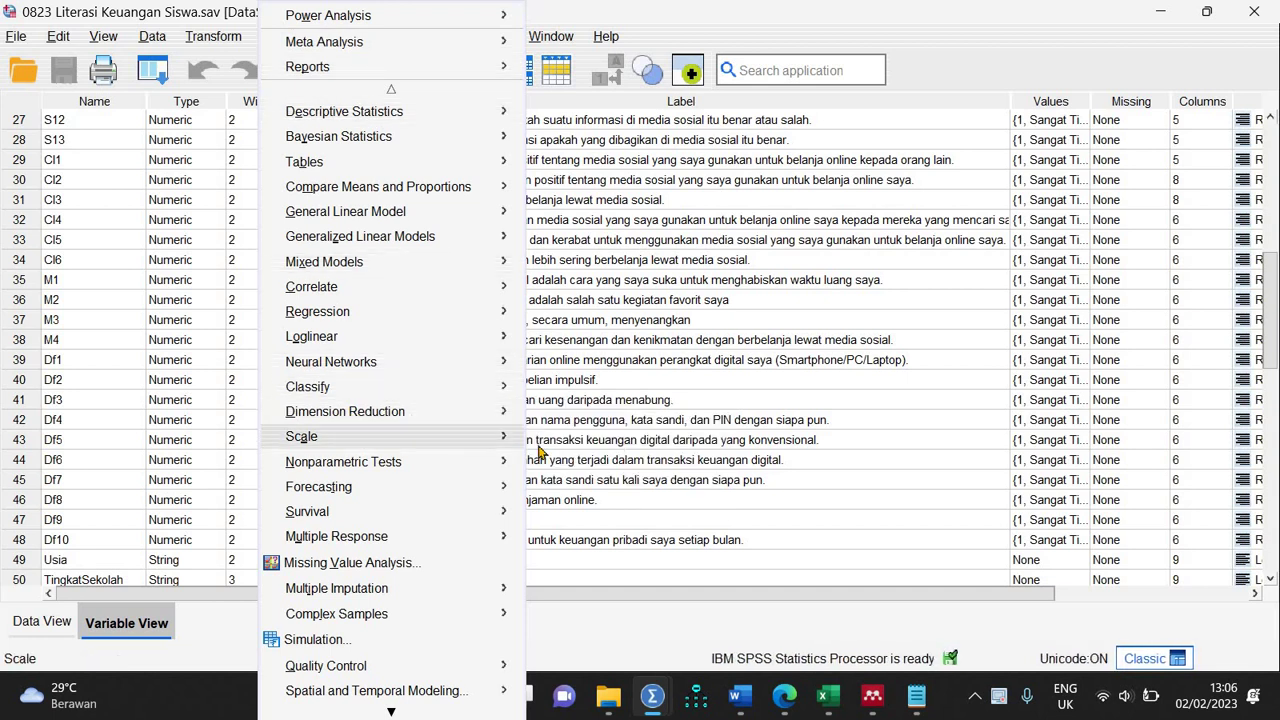
pyautogui.moveTo(352, 437)
pyautogui.click(585, 442)
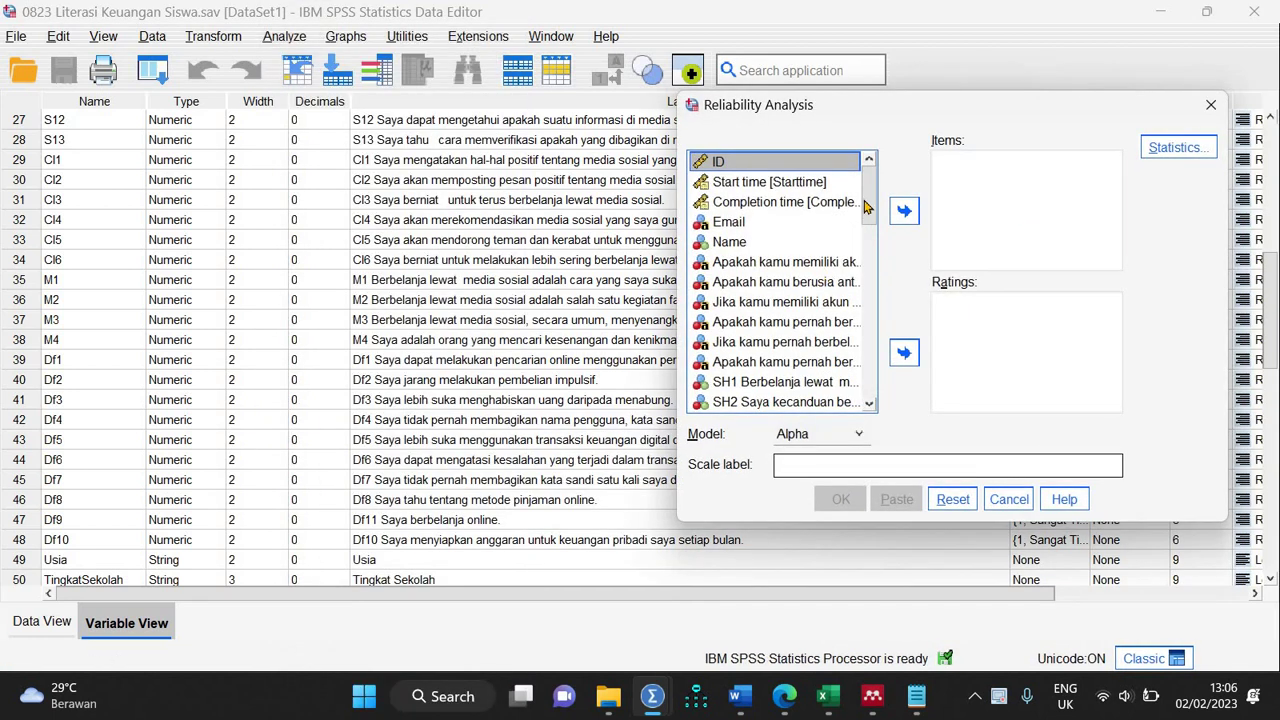
pyautogui.moveTo(866, 206); pyautogui.dragTo(873, 245)
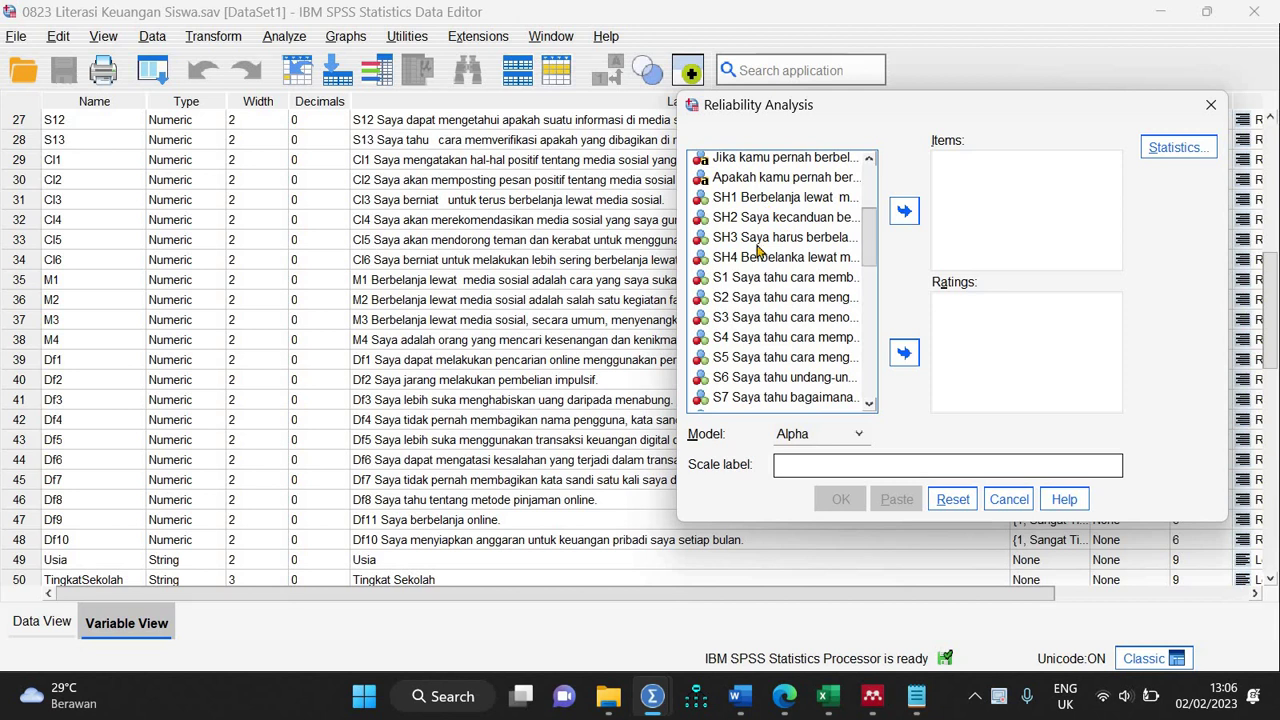
pyautogui.click(760, 197)
pyautogui.keyDown('shift'); pyautogui.click(760, 257); pyautogui.keyUp('shift')
pyautogui.click(905, 212)
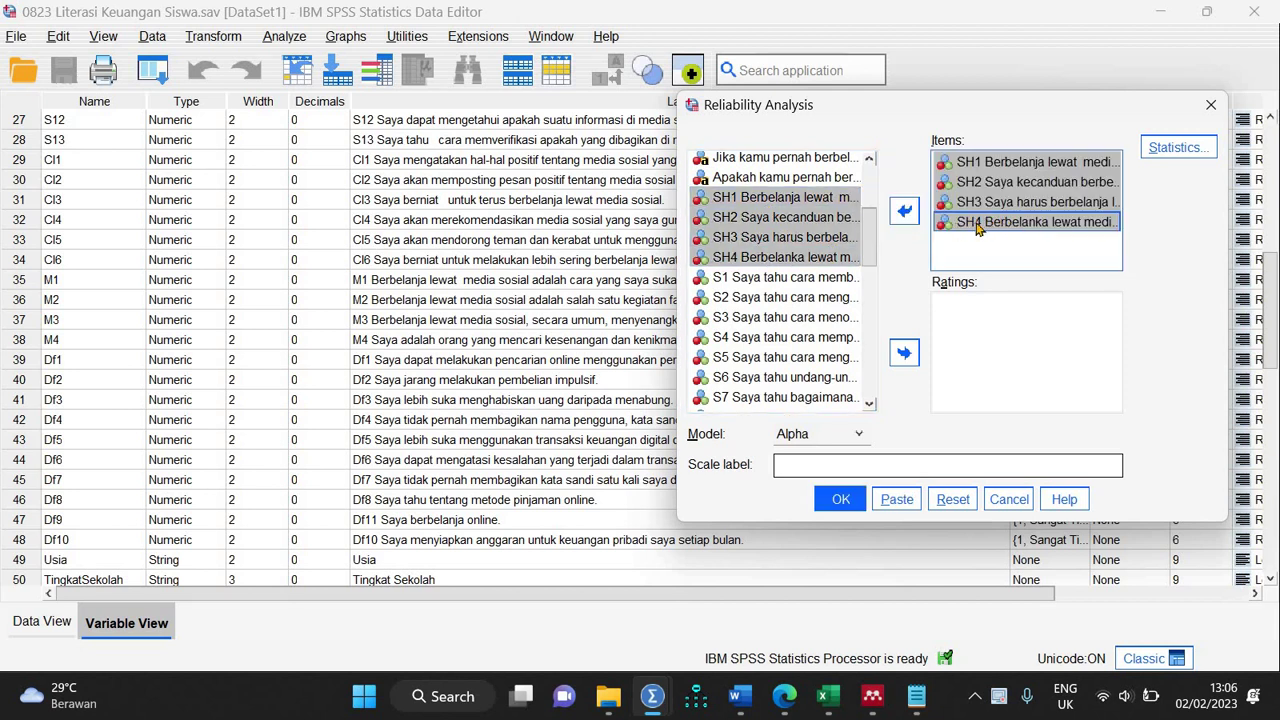
# Step: Request descriptives for item, scale and scale if item deleted, and run the reliability analysis
pyautogui.click(1178, 147)
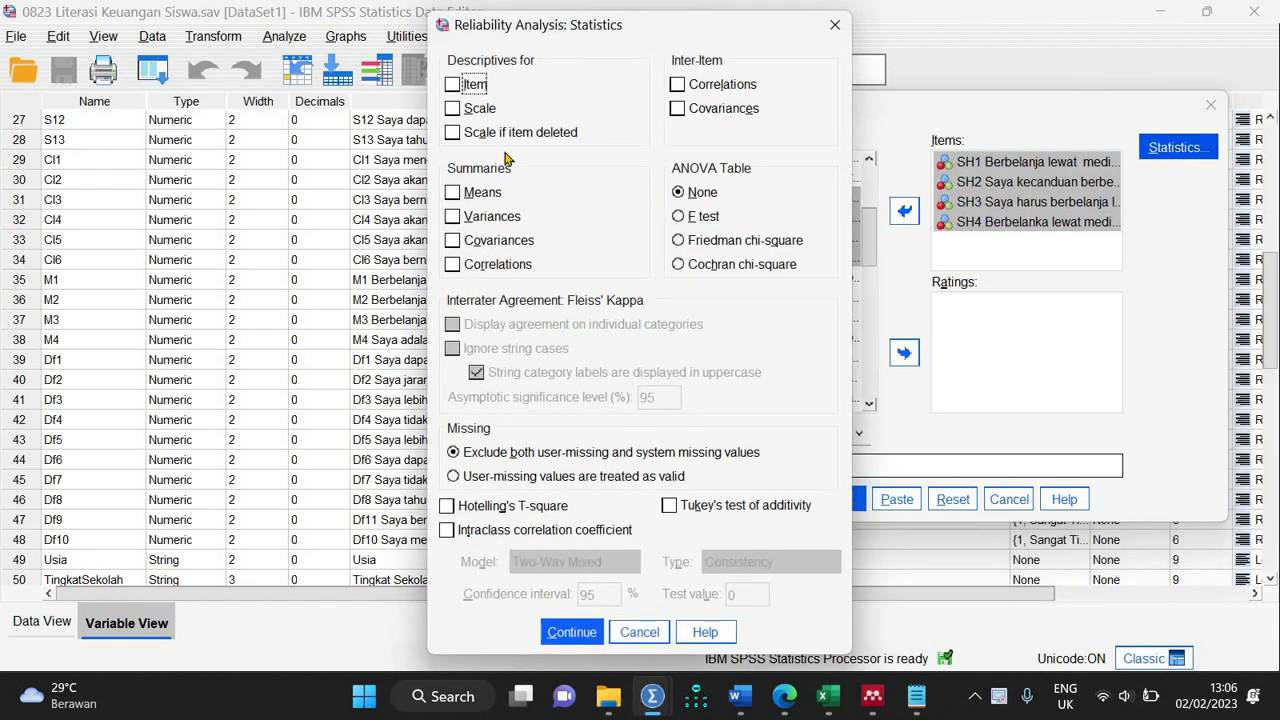
pyautogui.click(477, 87)
pyautogui.click(479, 110)
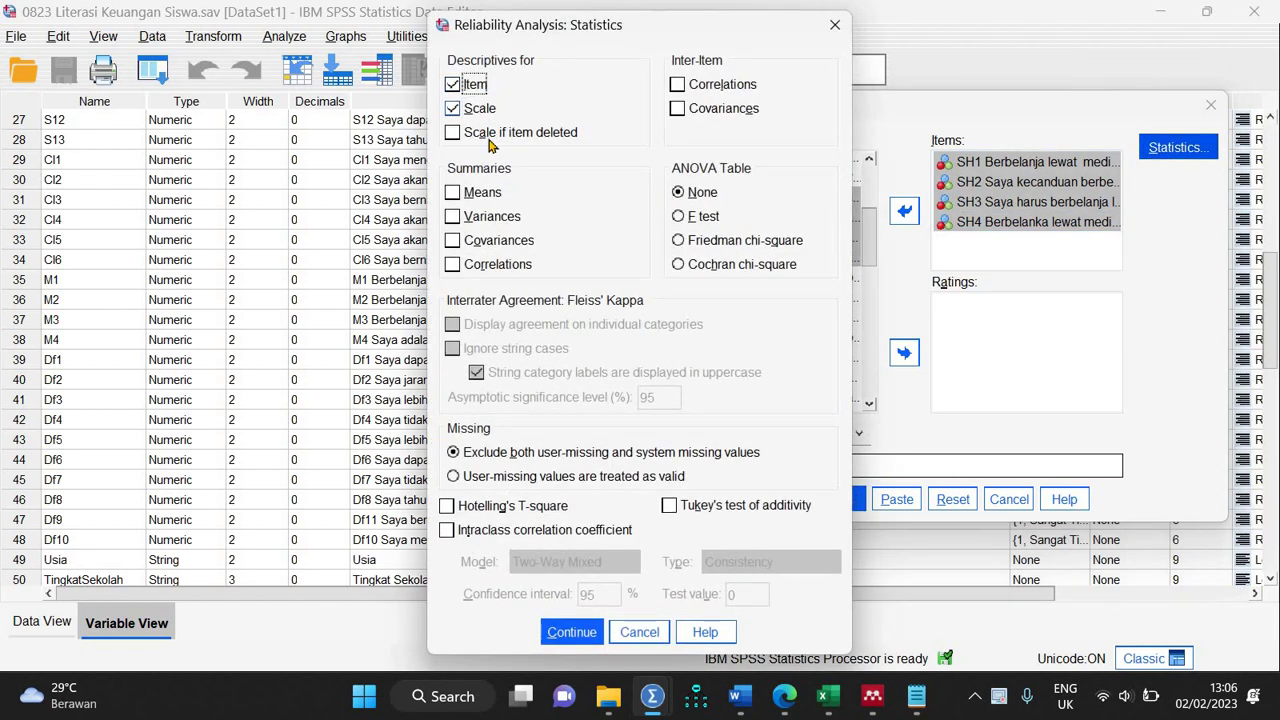
pyautogui.click(453, 132)
pyautogui.click(572, 631)
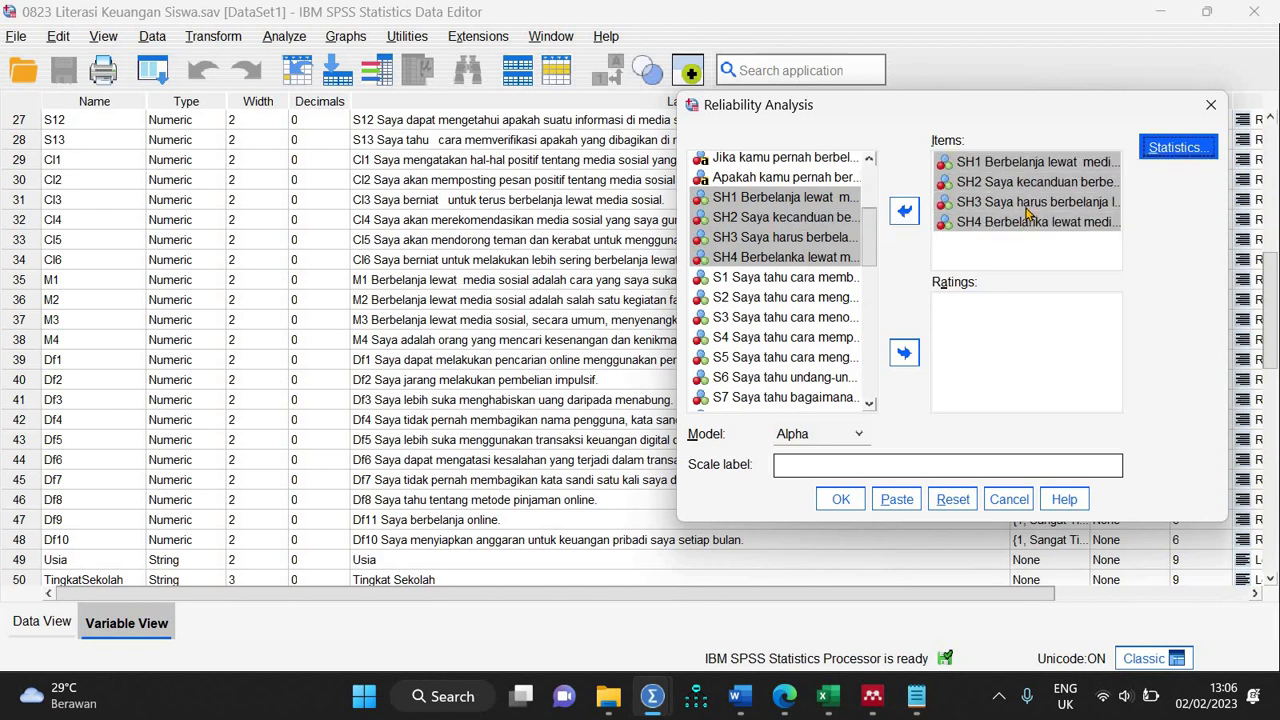
pyautogui.click(840, 500)
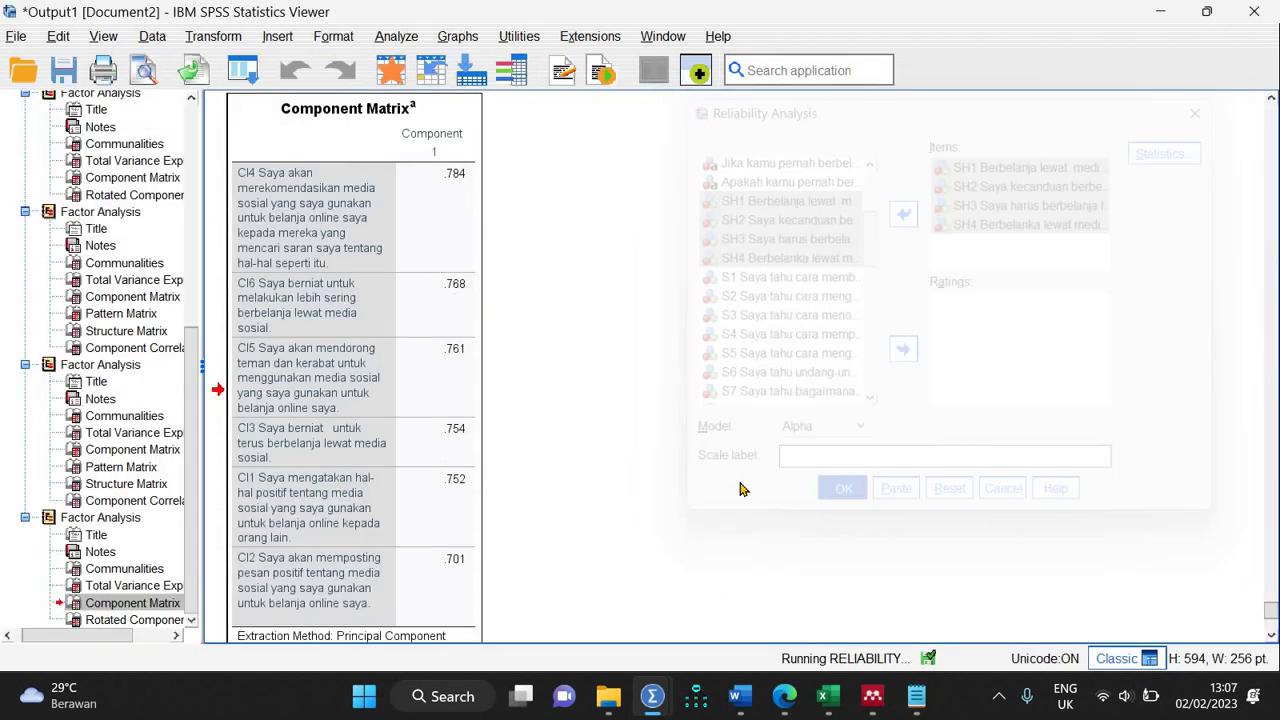
# Step: Switch to the Word document and enter 0.773 as the Cronbach's Alpha in the Shopping Habit row
pyautogui.click(740, 696)
pyautogui.press('Tab')
pyautogui.press('Tab')
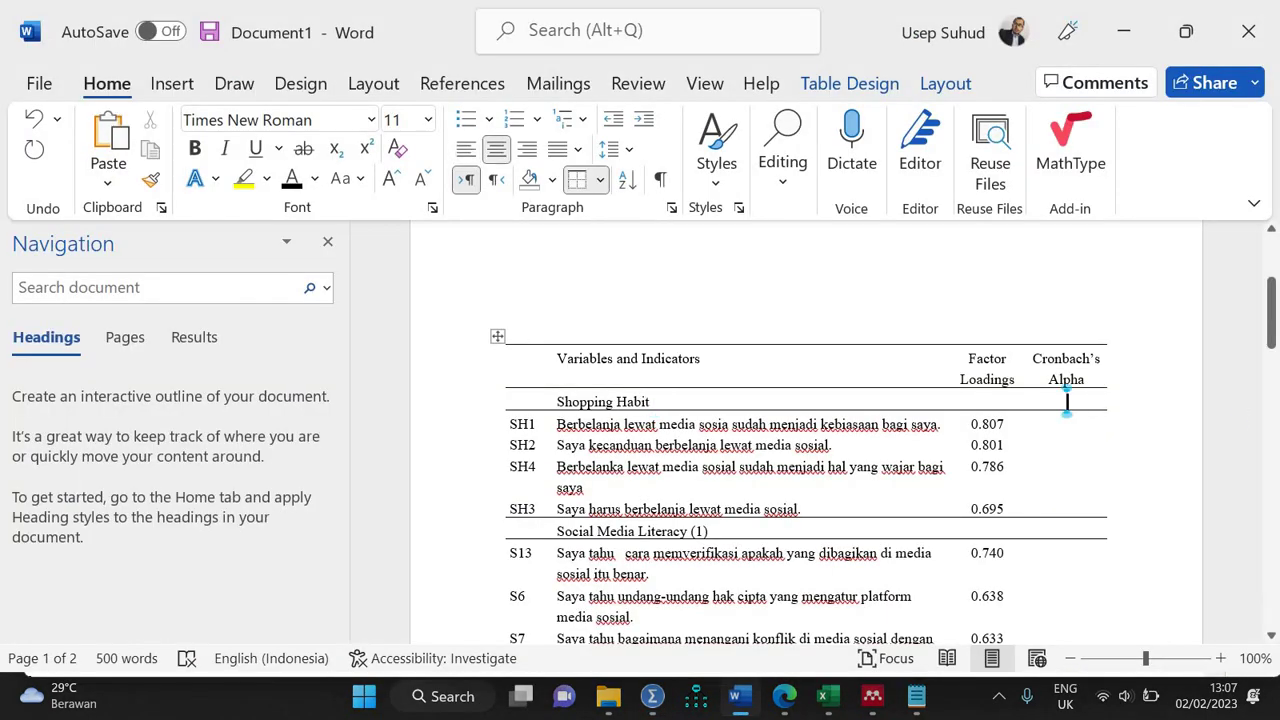
pyautogui.write('0.773')
# Step: Return to the SPSS data editor, reopen Reliability Analysis and remove all Shopping Habit variables from its items
pyautogui.moveTo(1272, 322); pyautogui.dragTo(1276, 393)
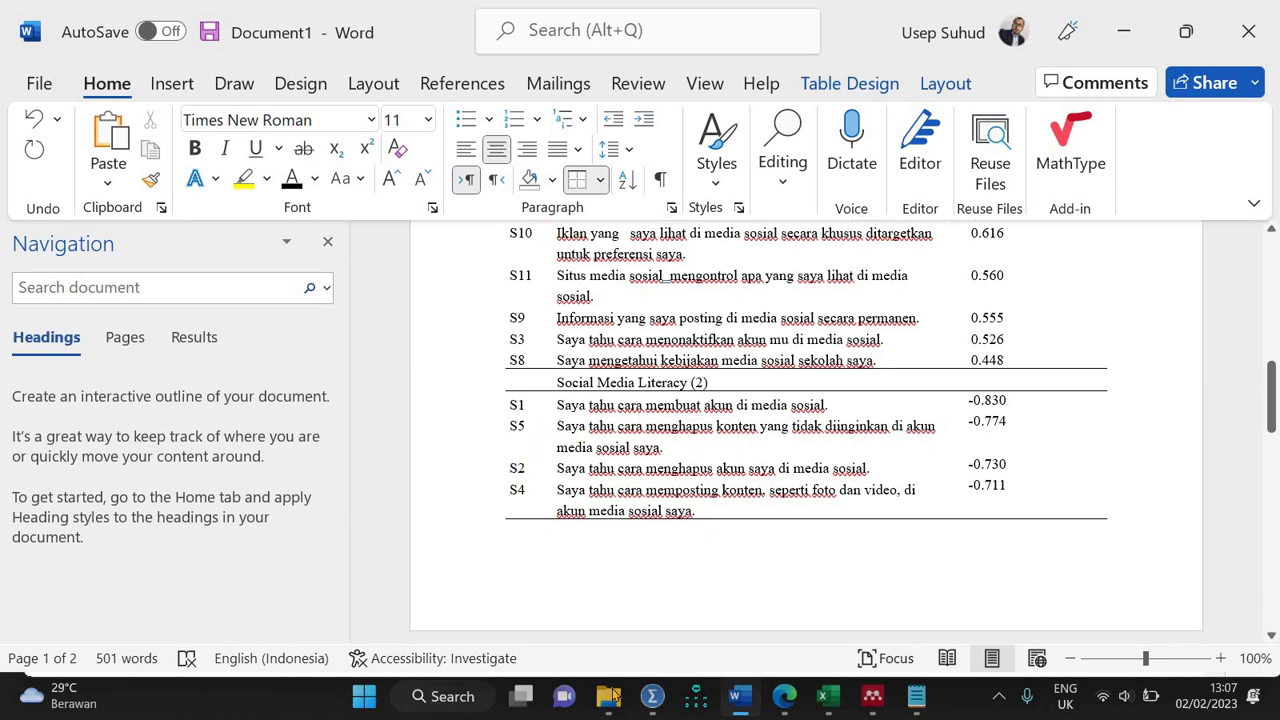
pyautogui.click(652, 696)
pyautogui.click(540, 620)
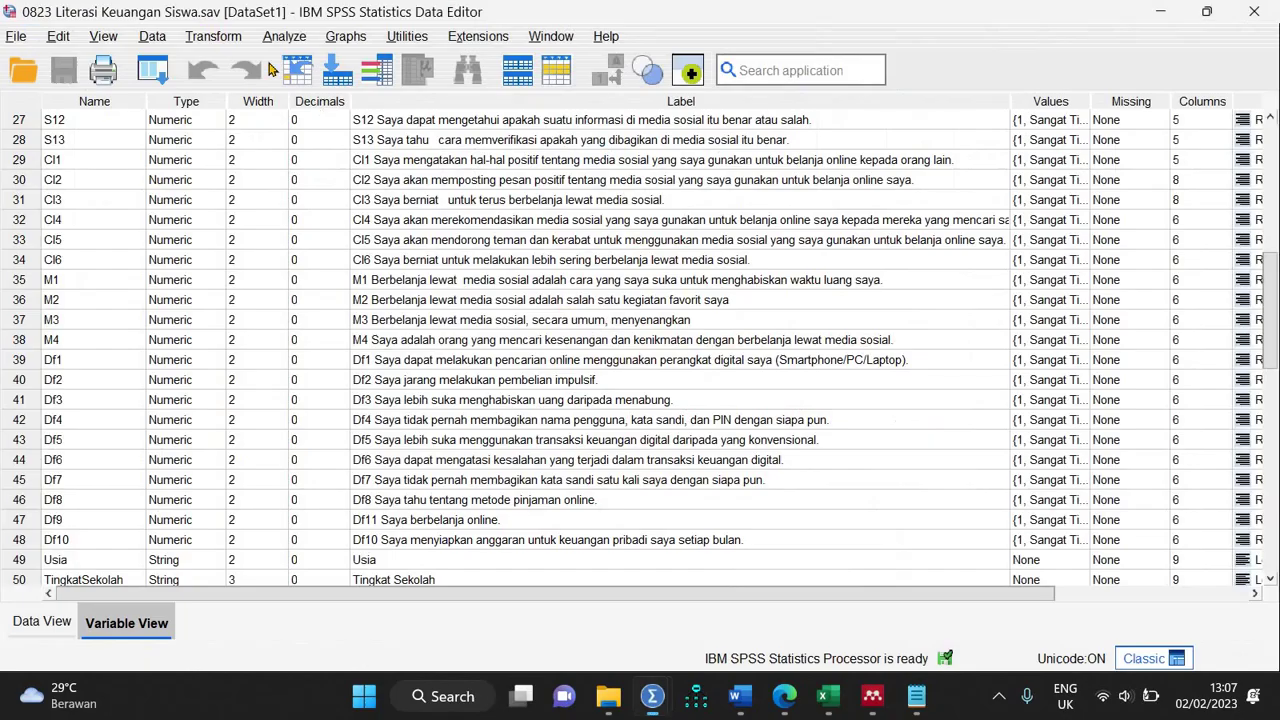
pyautogui.click(284, 36)
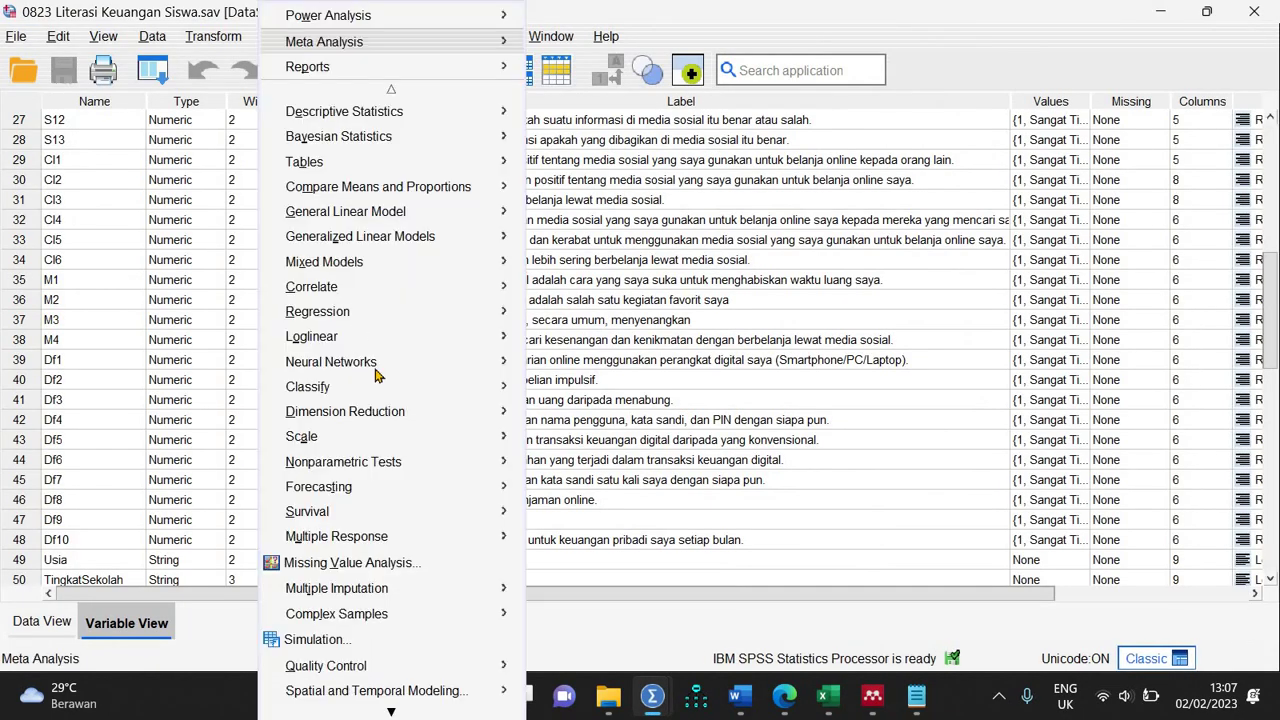
pyautogui.moveTo(400, 436)
pyautogui.click(606, 440)
pyautogui.click(997, 206)
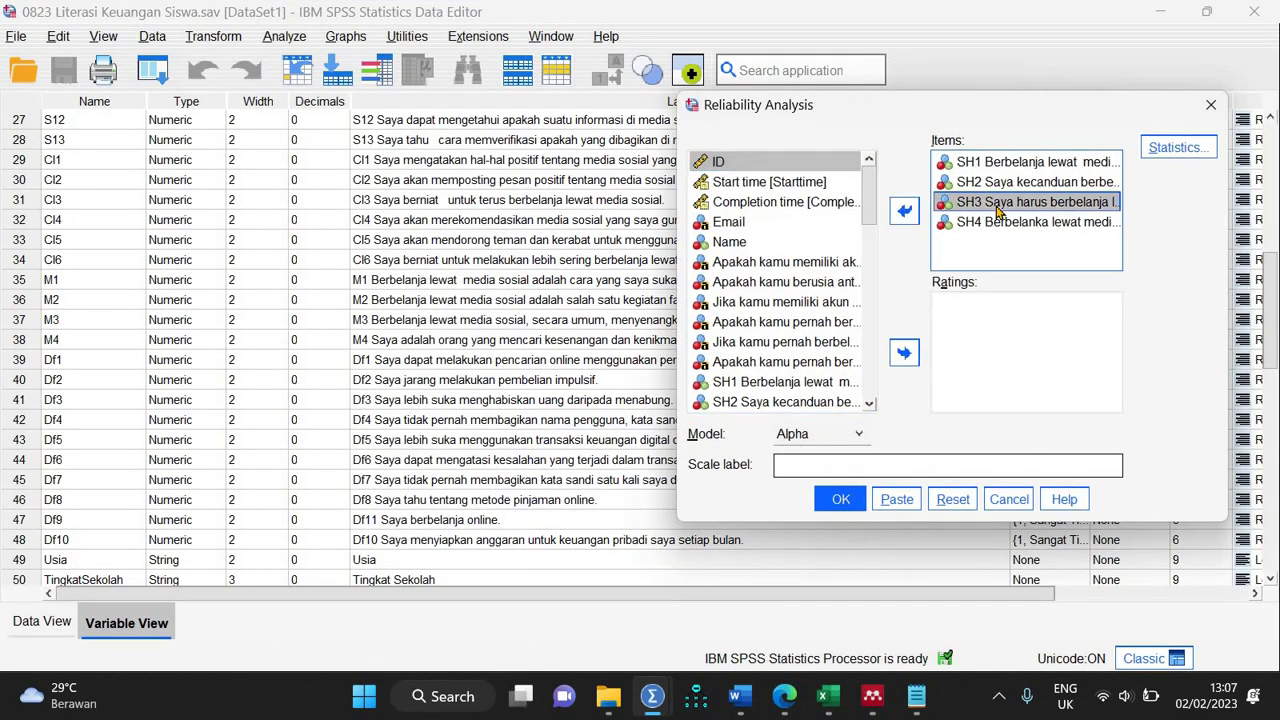
pyautogui.hotkey('ctrl', 'a')
pyautogui.click(904, 210)
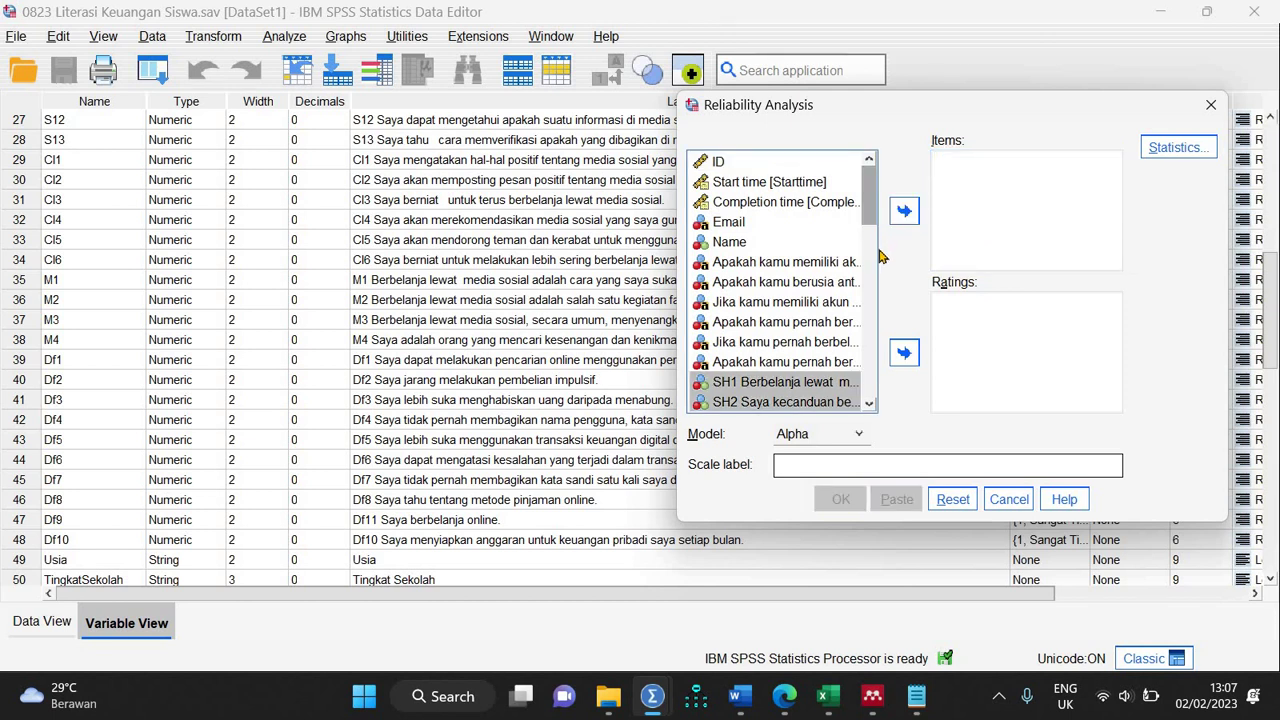
# Step: Add S3, S6, S7 and S8 as items of the reliability analysis
pyautogui.moveTo(870, 215); pyautogui.dragTo(882, 262)
pyautogui.scroll(-1, 882, 262)
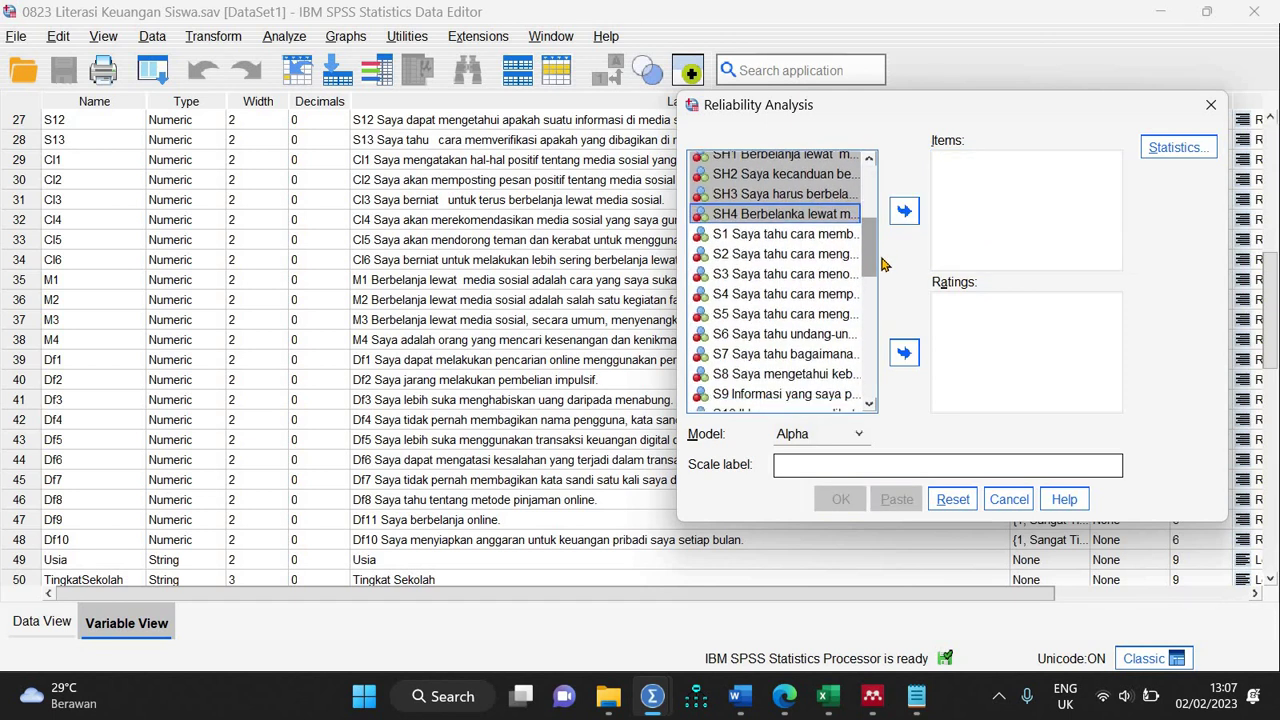
pyautogui.scroll(-1, 883, 270)
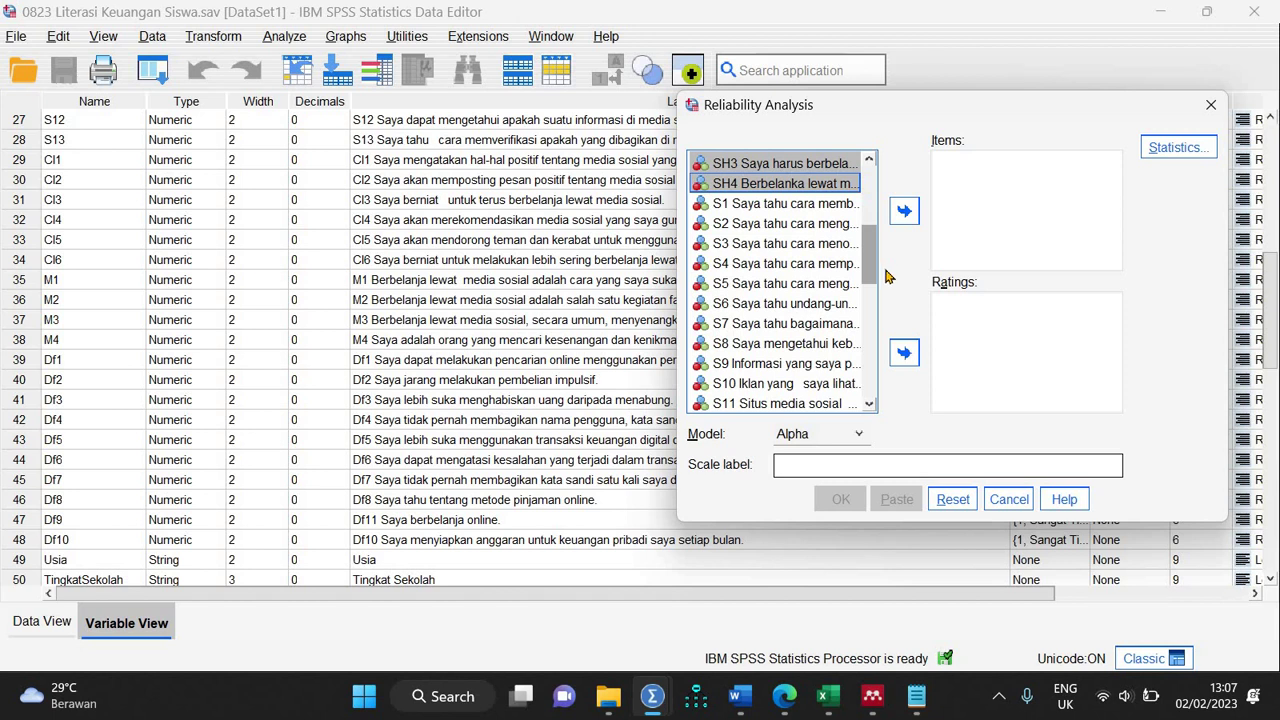
pyautogui.scroll(-1, 884, 270)
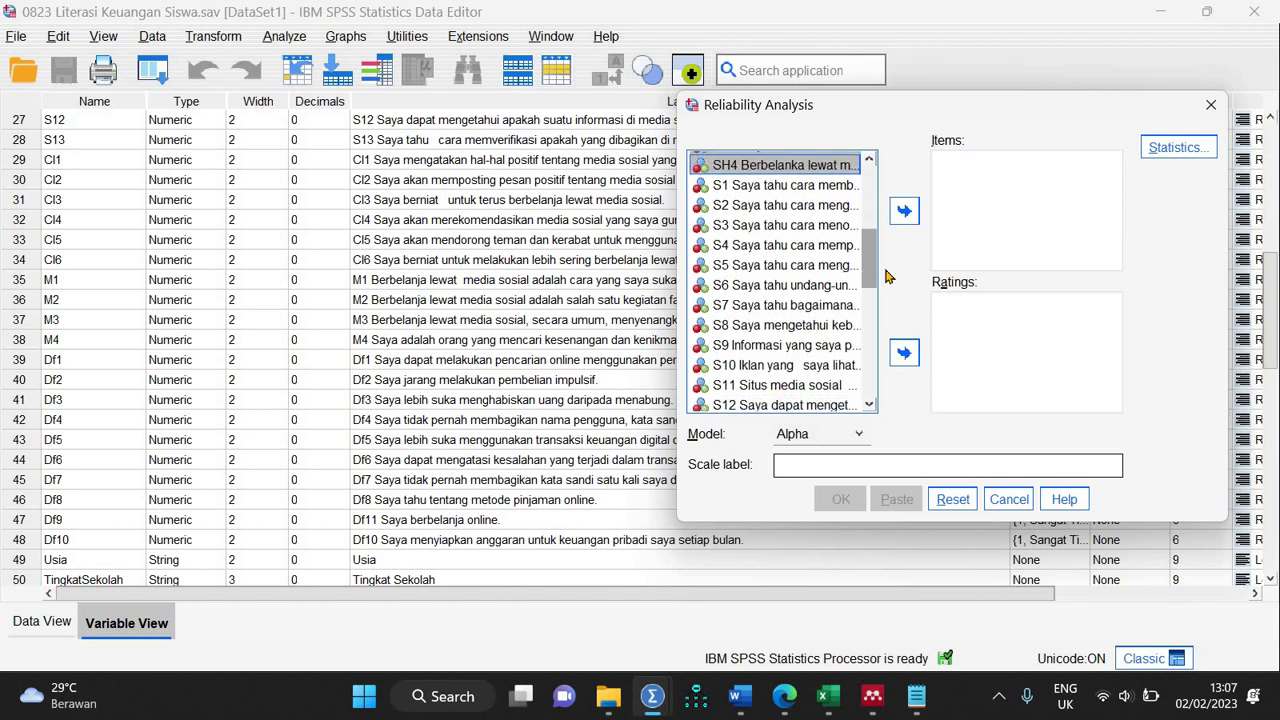
pyautogui.click(785, 224)
pyautogui.click(901, 213)
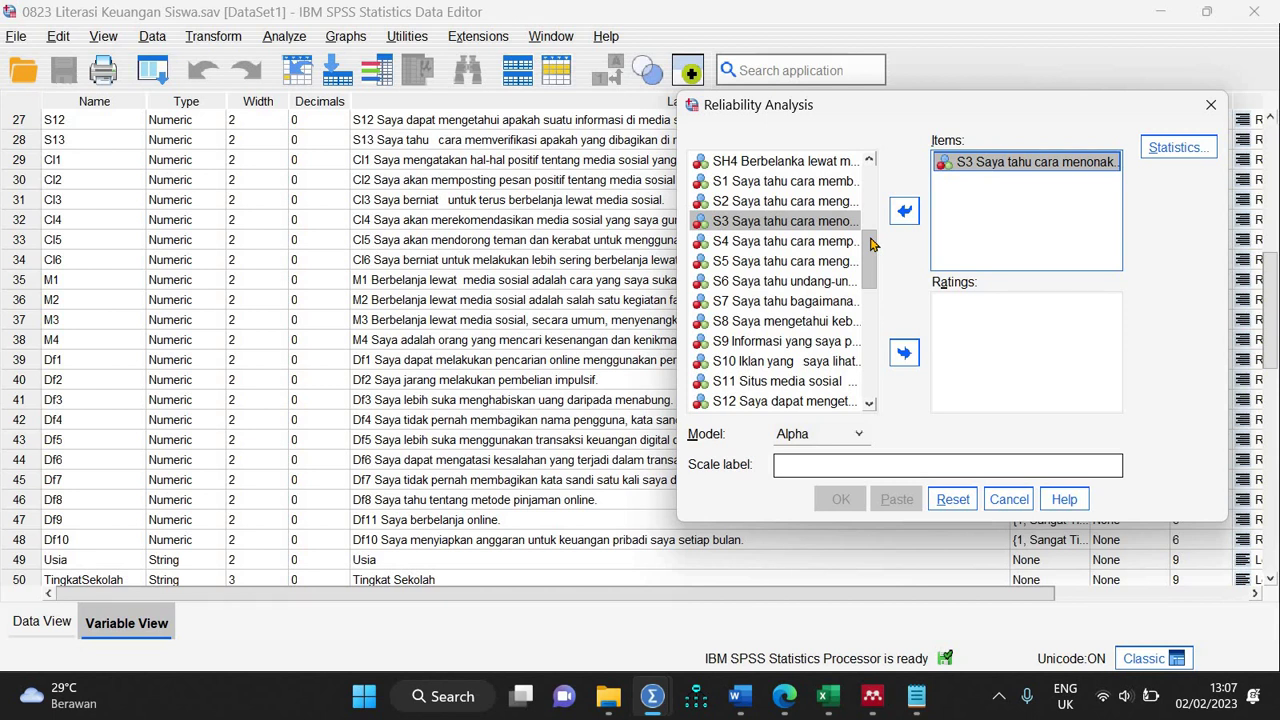
pyautogui.click(760, 284)
pyautogui.doubleClick(797, 288)
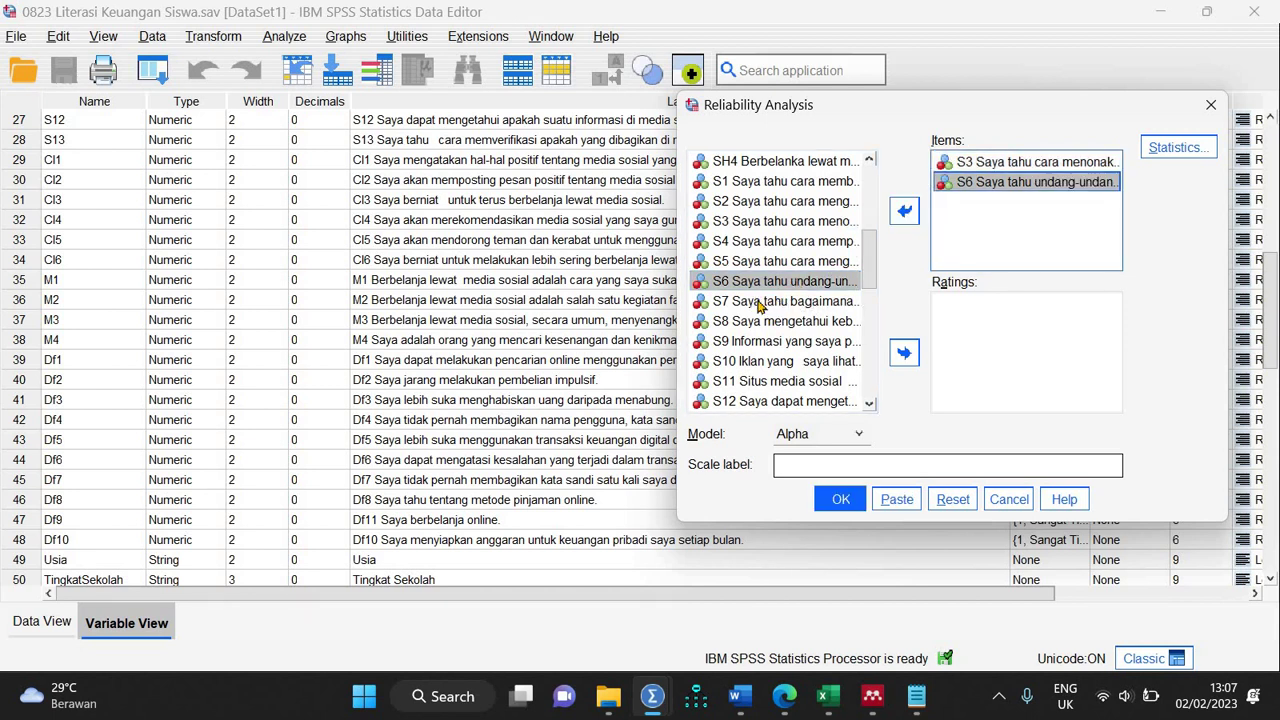
pyautogui.doubleClick(762, 303)
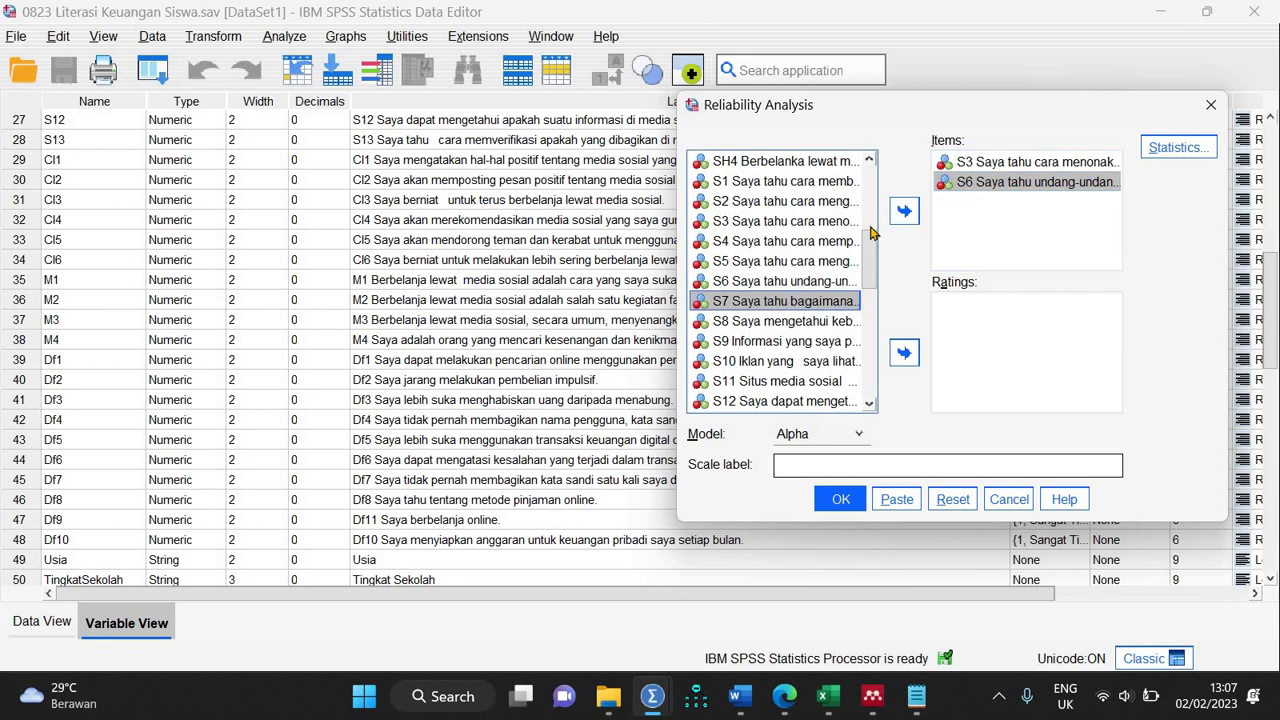
pyautogui.click(752, 322)
pyautogui.click(906, 211)
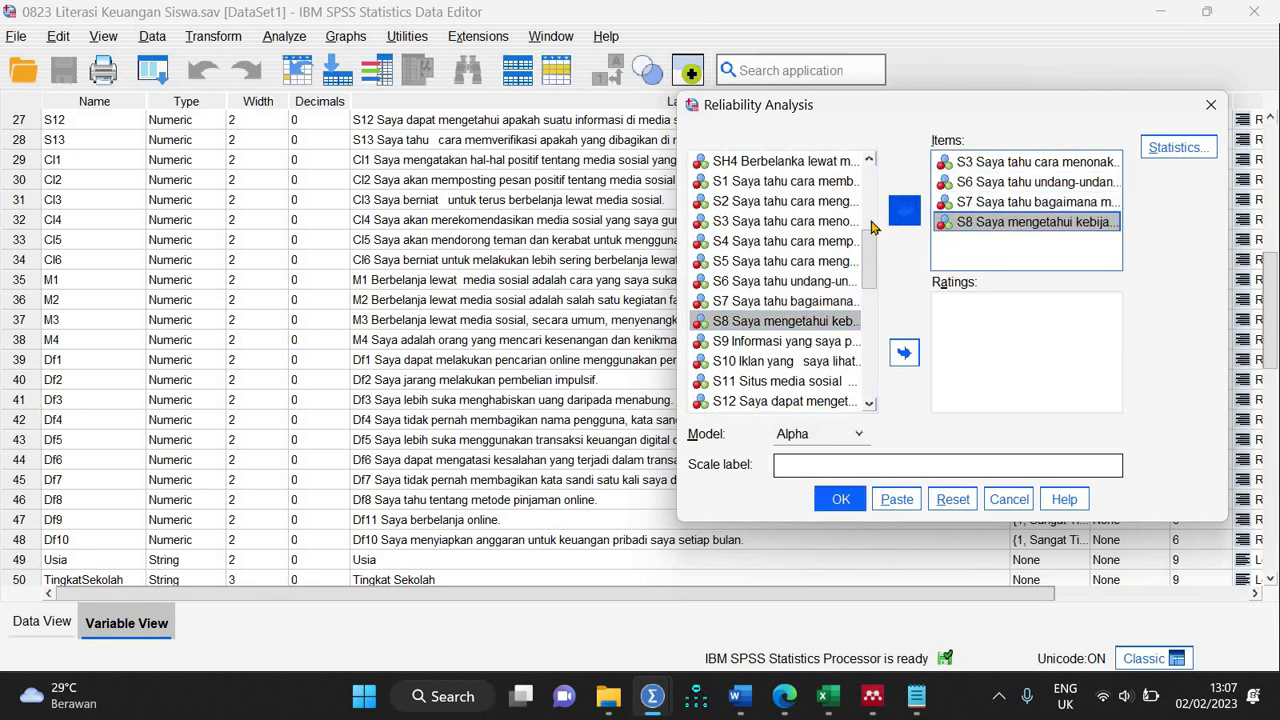
# Step: Add S9, S10, S11, S12 and S13 as items of the reliability analysis
pyautogui.click(762, 340)
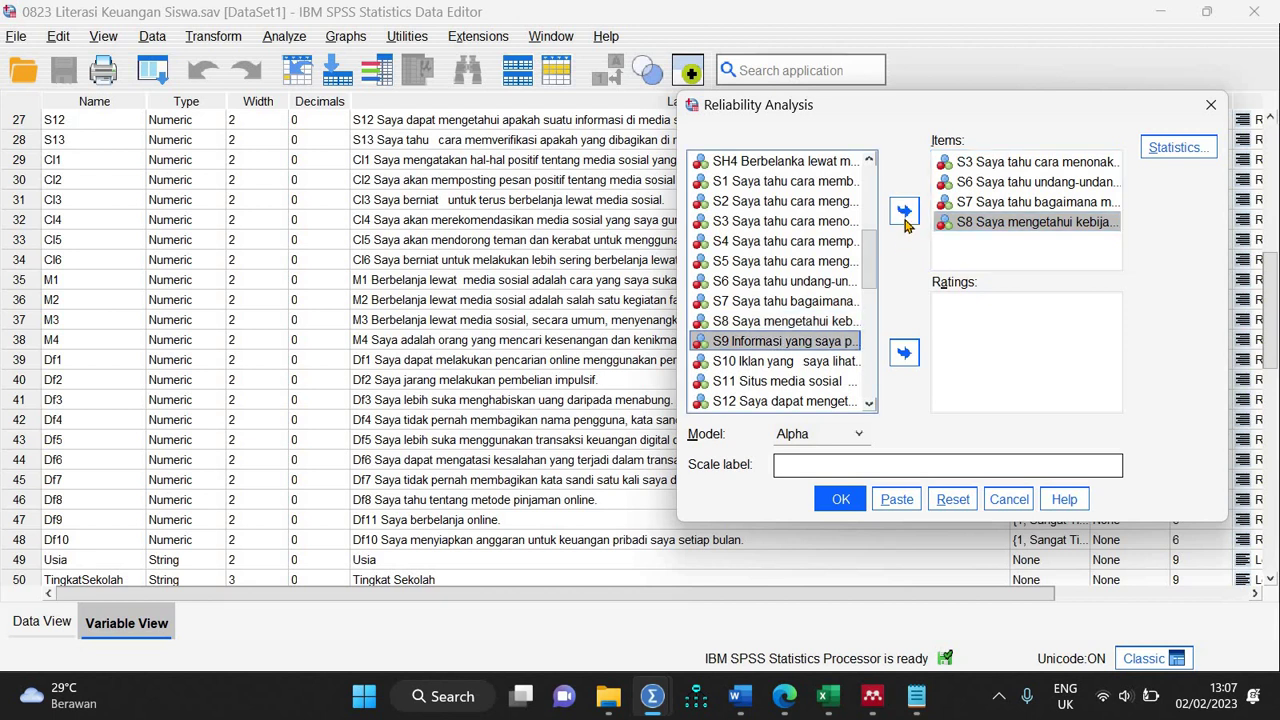
pyautogui.click(905, 215)
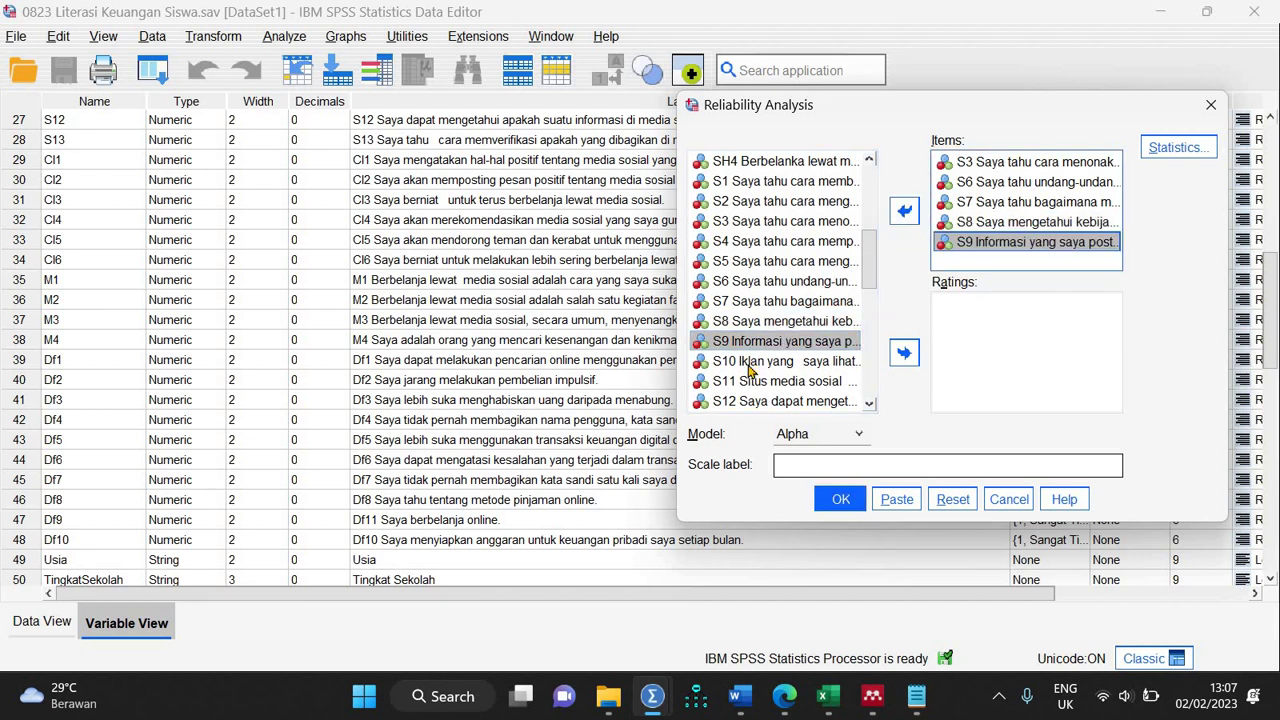
pyautogui.click(780, 361)
pyautogui.click(905, 212)
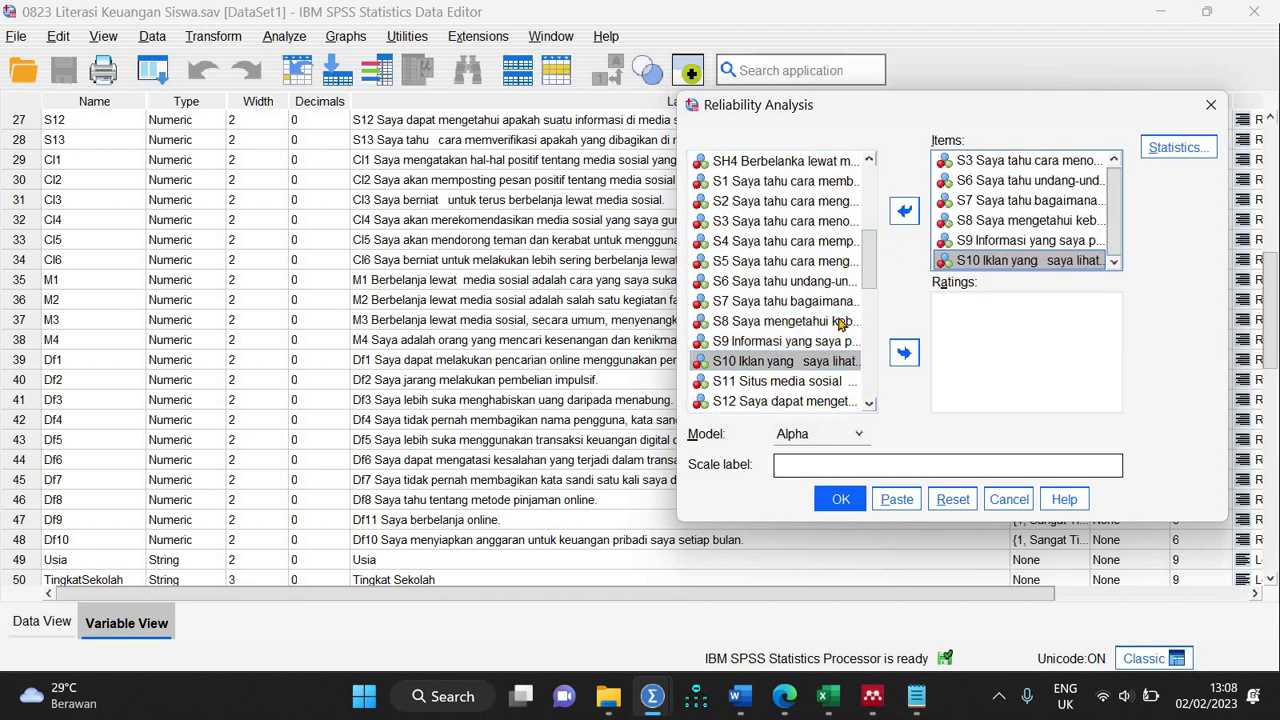
pyautogui.click(777, 381)
pyautogui.click(905, 214)
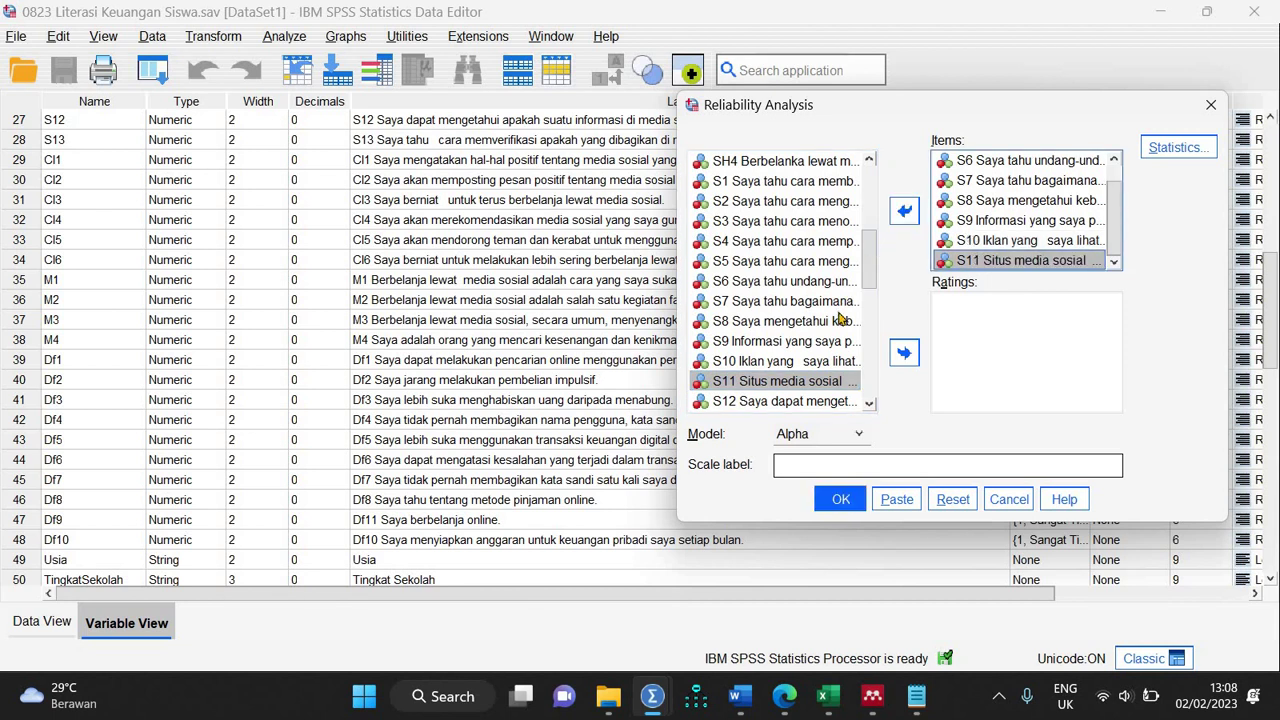
pyautogui.click(790, 381)
pyautogui.press('Down')
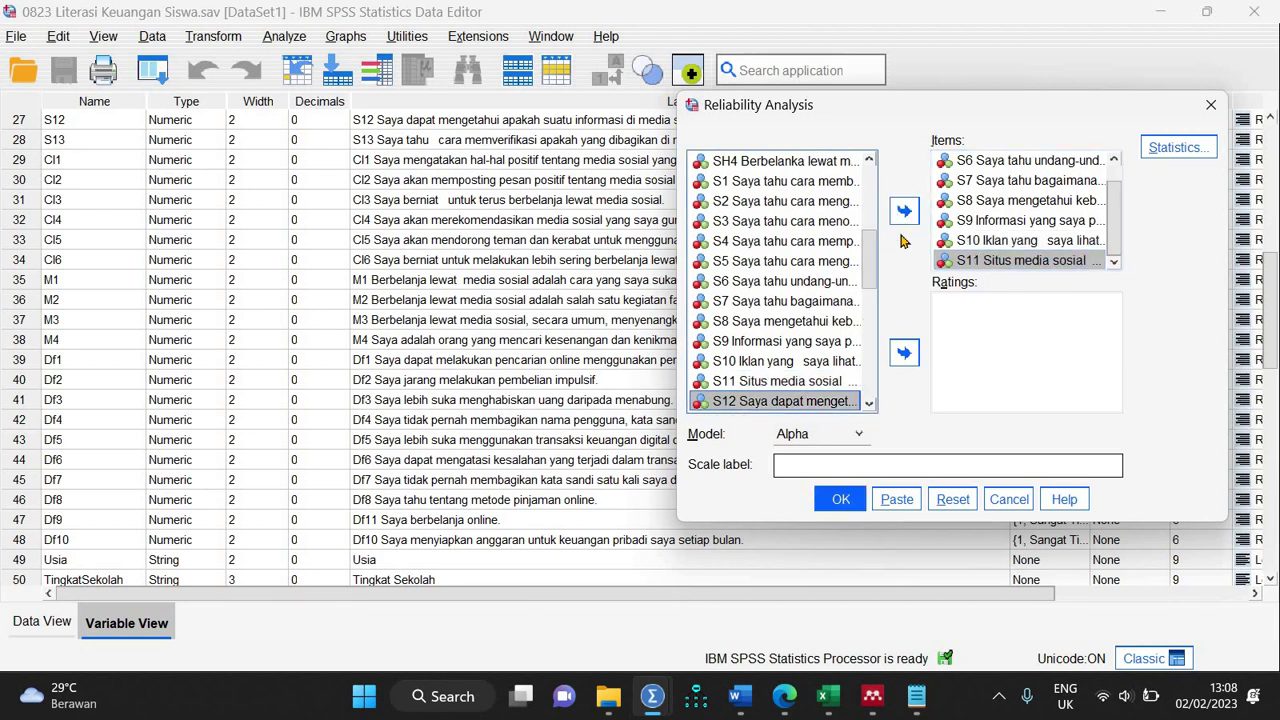
pyautogui.click(905, 212)
pyautogui.scroll(-2, 793, 283)
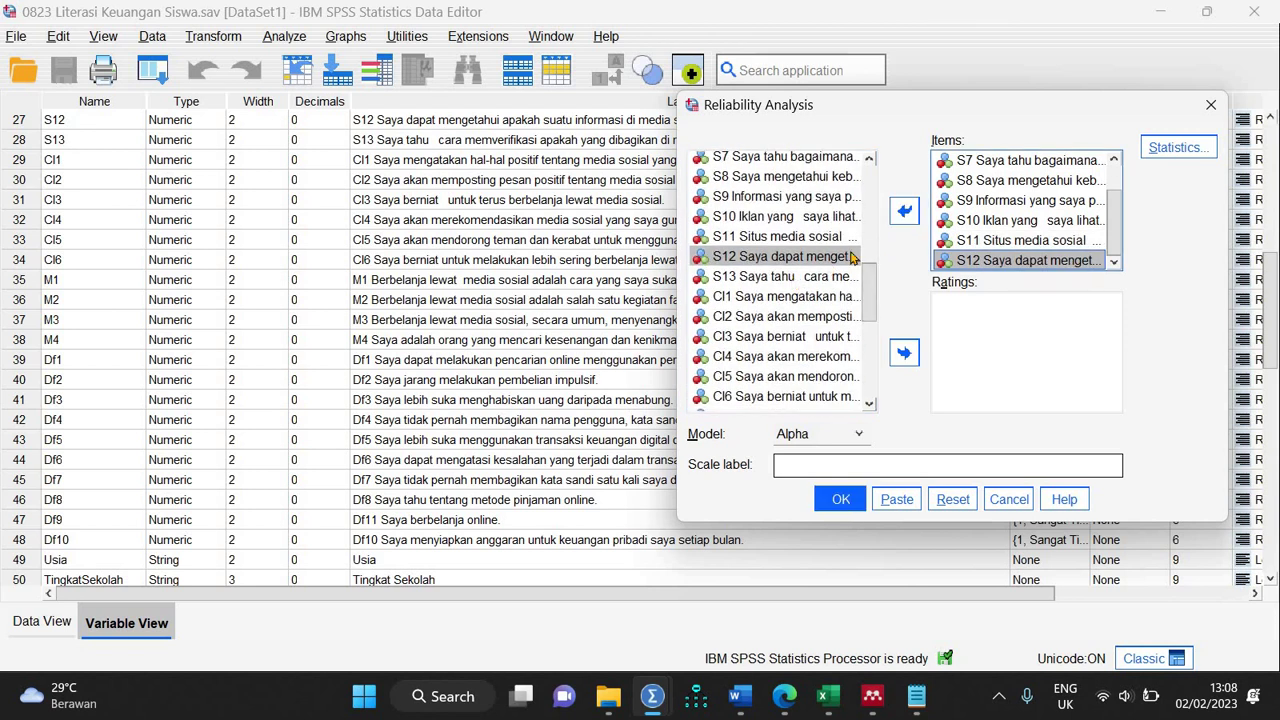
pyautogui.click(790, 277)
pyautogui.click(904, 211)
# Step: Check that S3 and S6 through S13 are among the selected items, and run the reliability analysis
pyautogui.moveTo(866, 297); pyautogui.dragTo(871, 272)
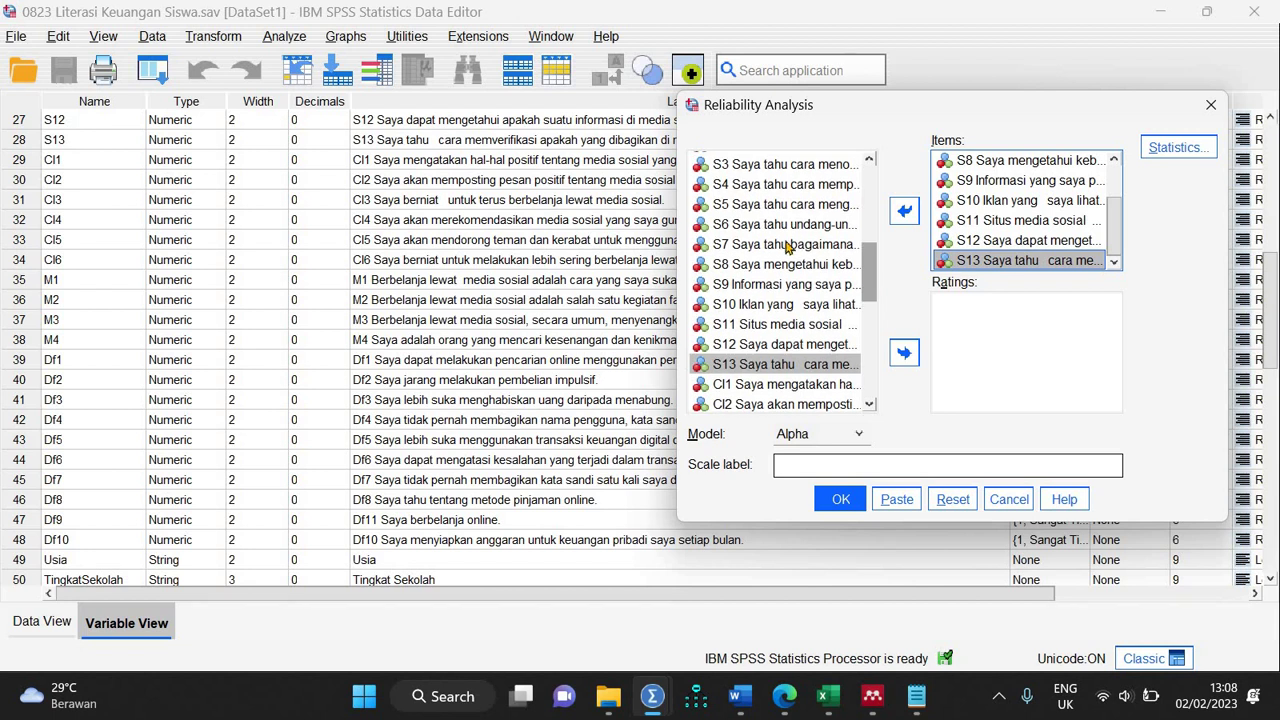
pyautogui.click(800, 232)
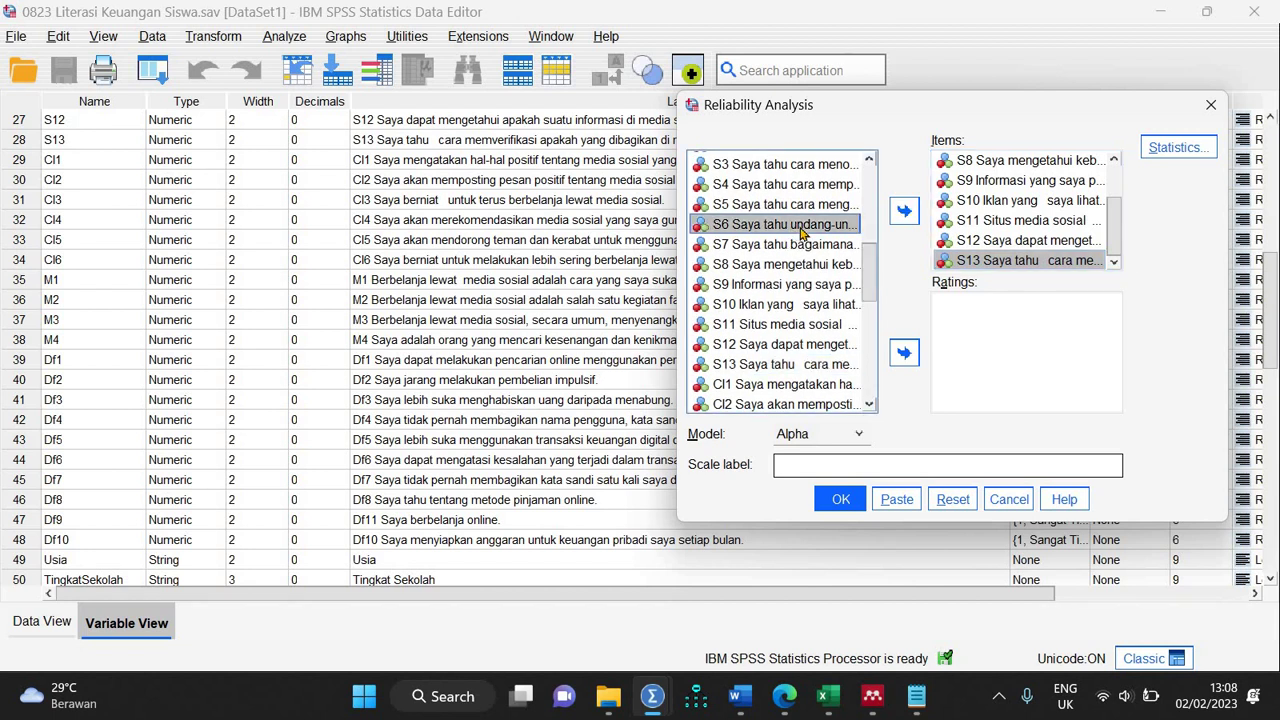
pyautogui.click(904, 211)
pyautogui.doubleClick(768, 246)
pyautogui.click(905, 212)
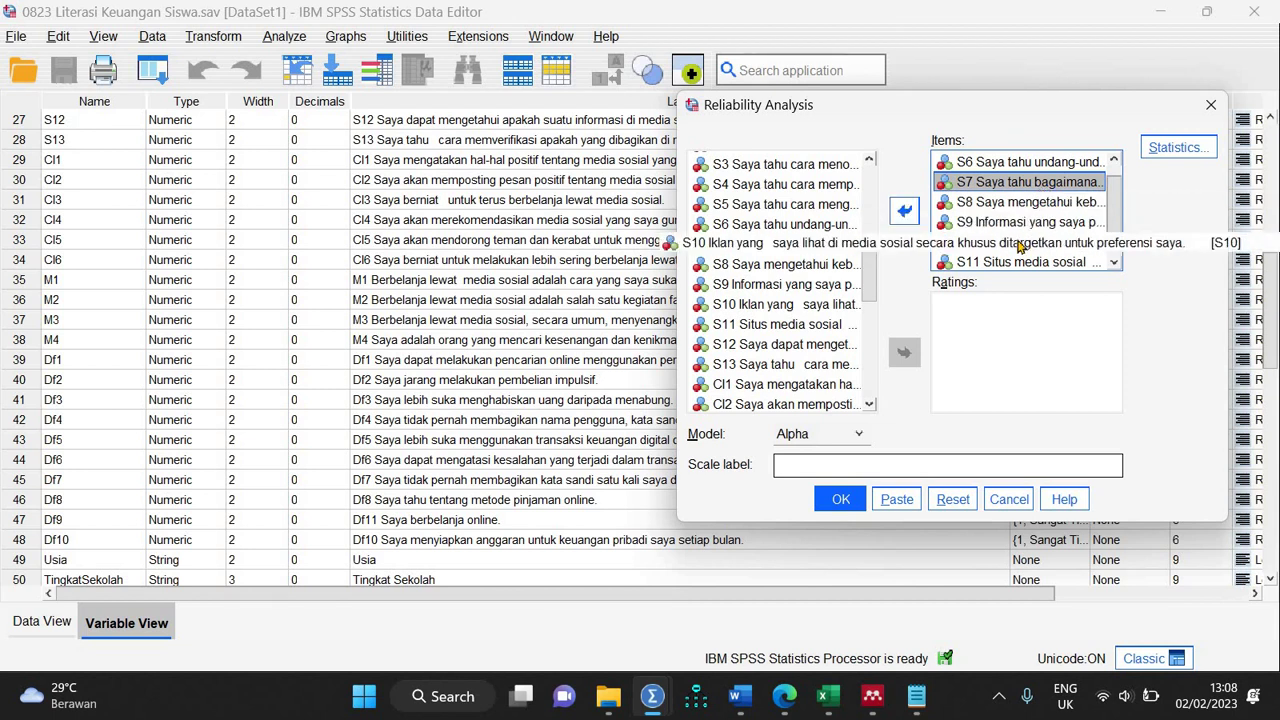
pyautogui.scroll(1, 1116, 226)
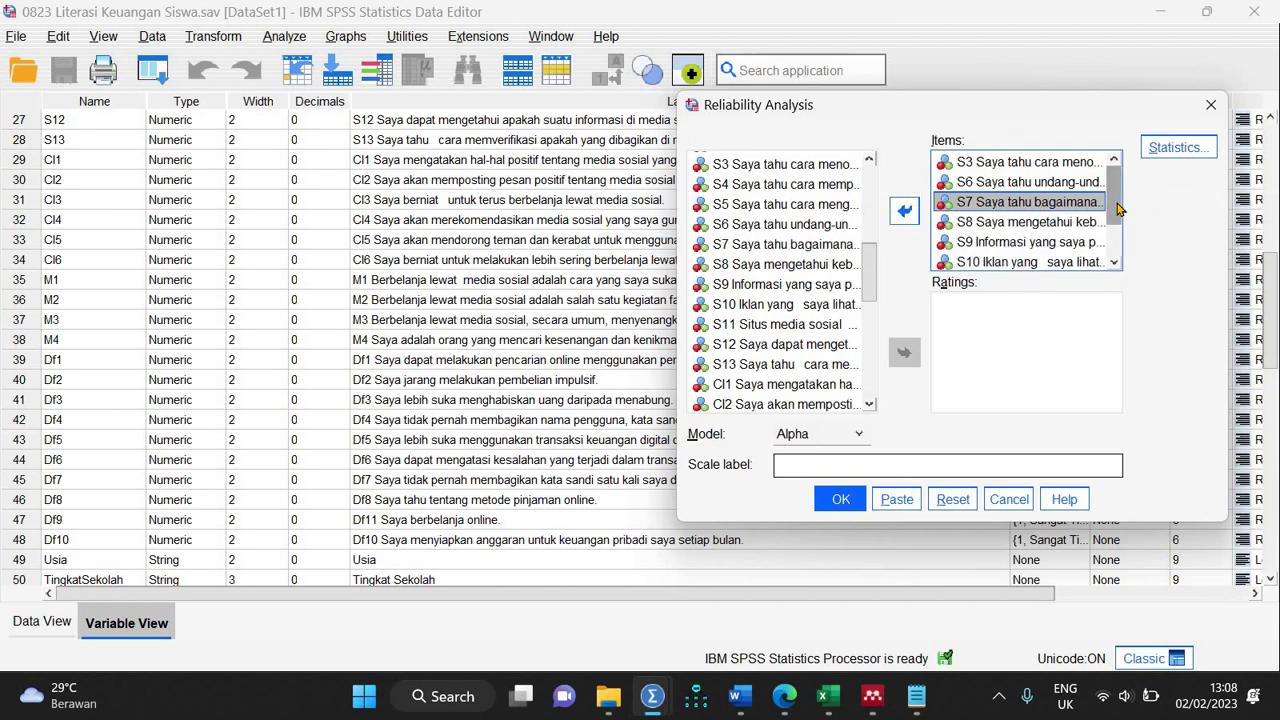
pyautogui.moveTo(1117, 220); pyautogui.dragTo(1113, 256)
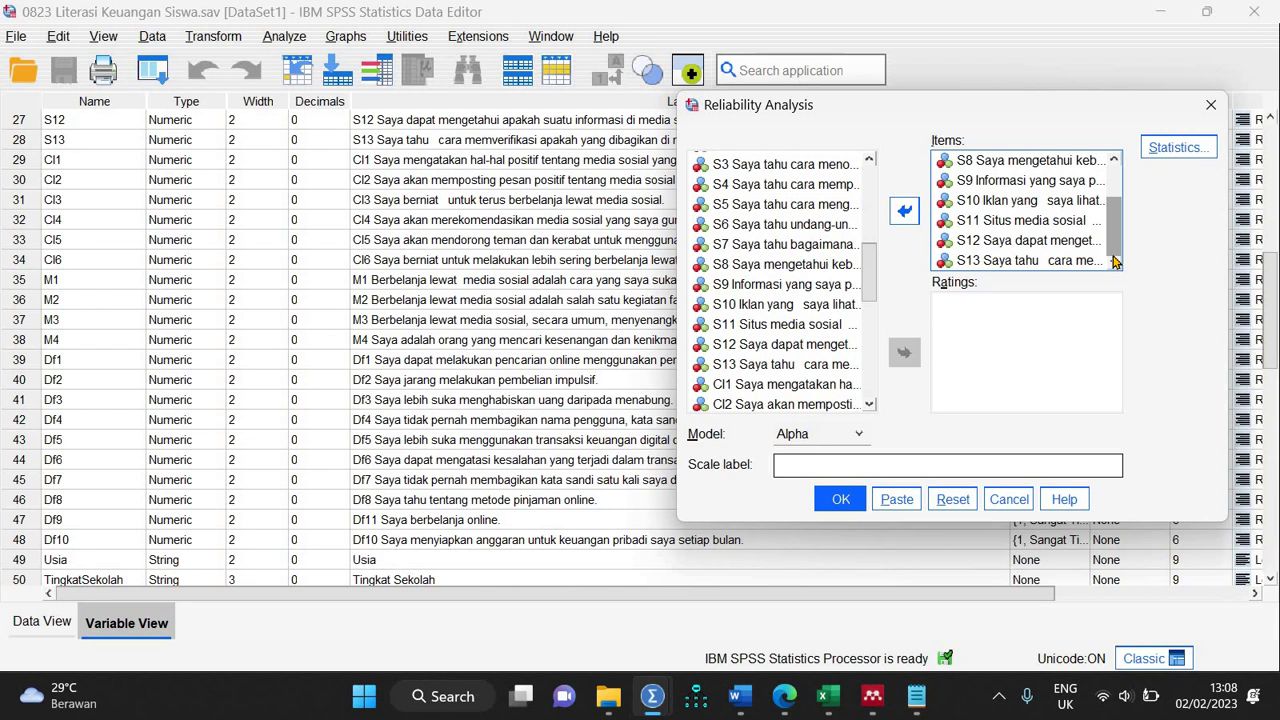
pyautogui.click(840, 499)
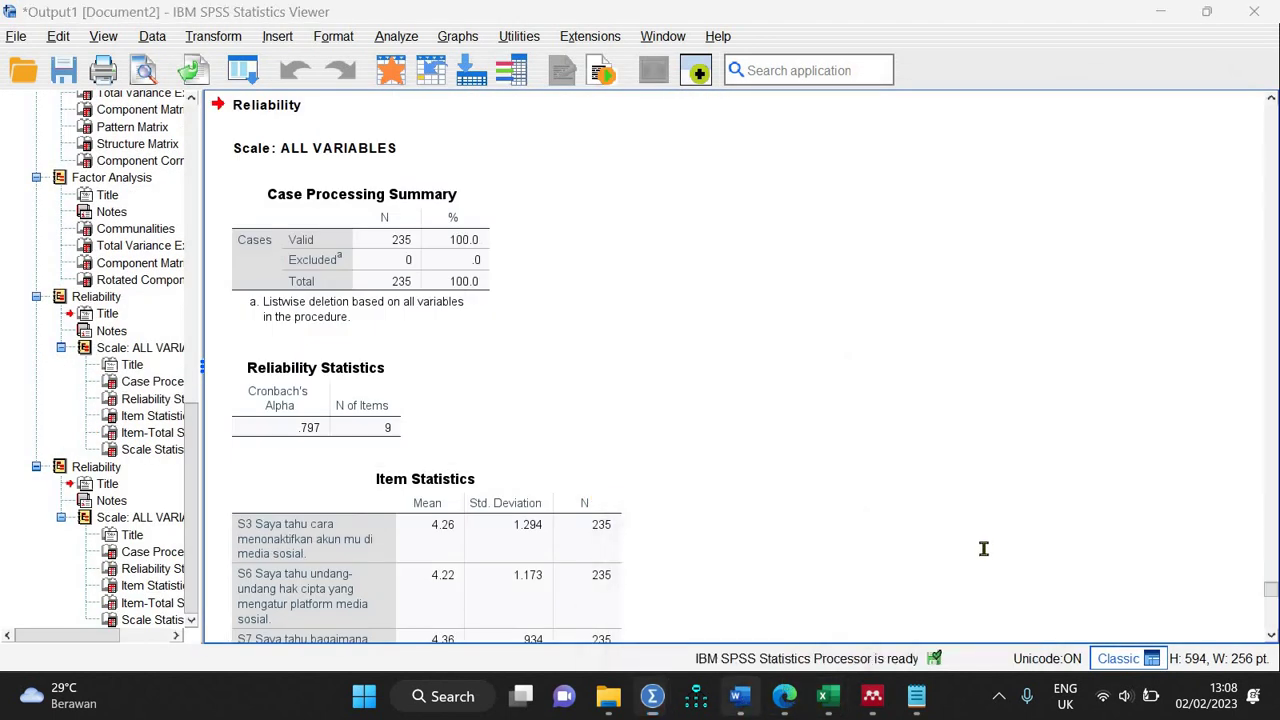
# Step: Switch to the Word results table and enter 0.797 as Cronbach's Alpha in the Social Media Literacy (1) row
pyautogui.hotkey('alt', 'Tab')
pyautogui.scroll(7, 1077, 369)
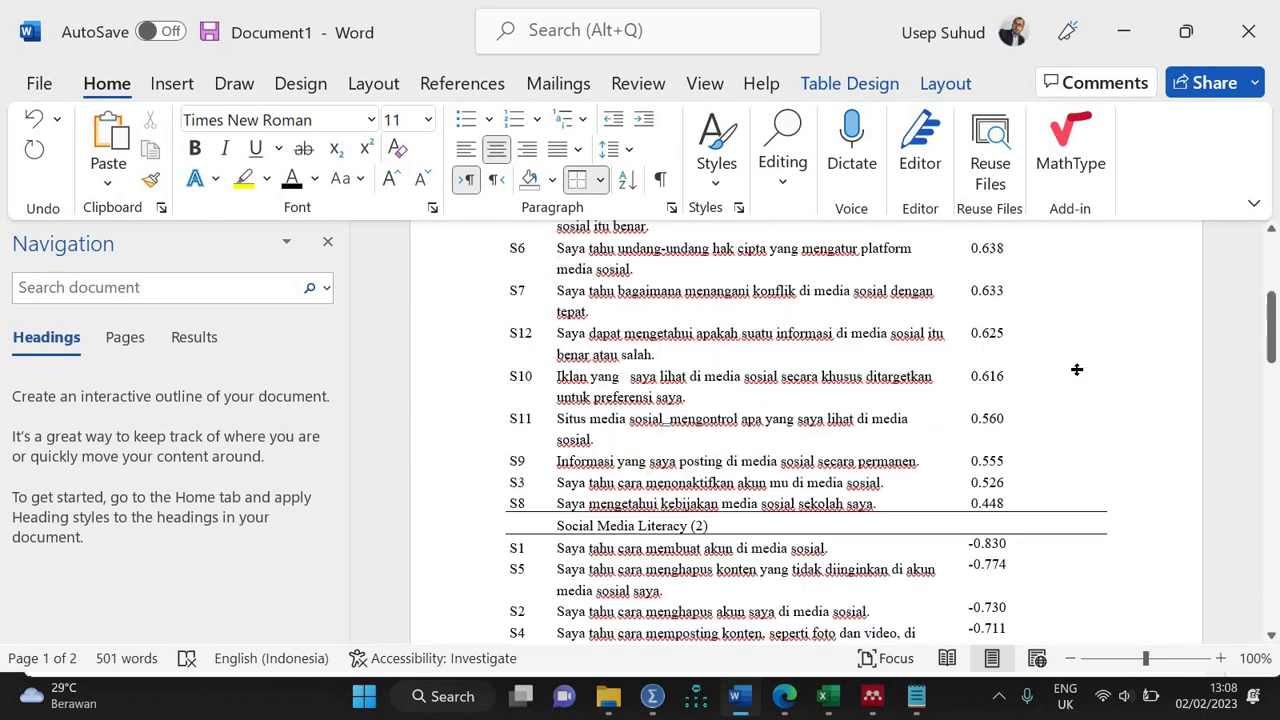
pyautogui.click(1067, 440)
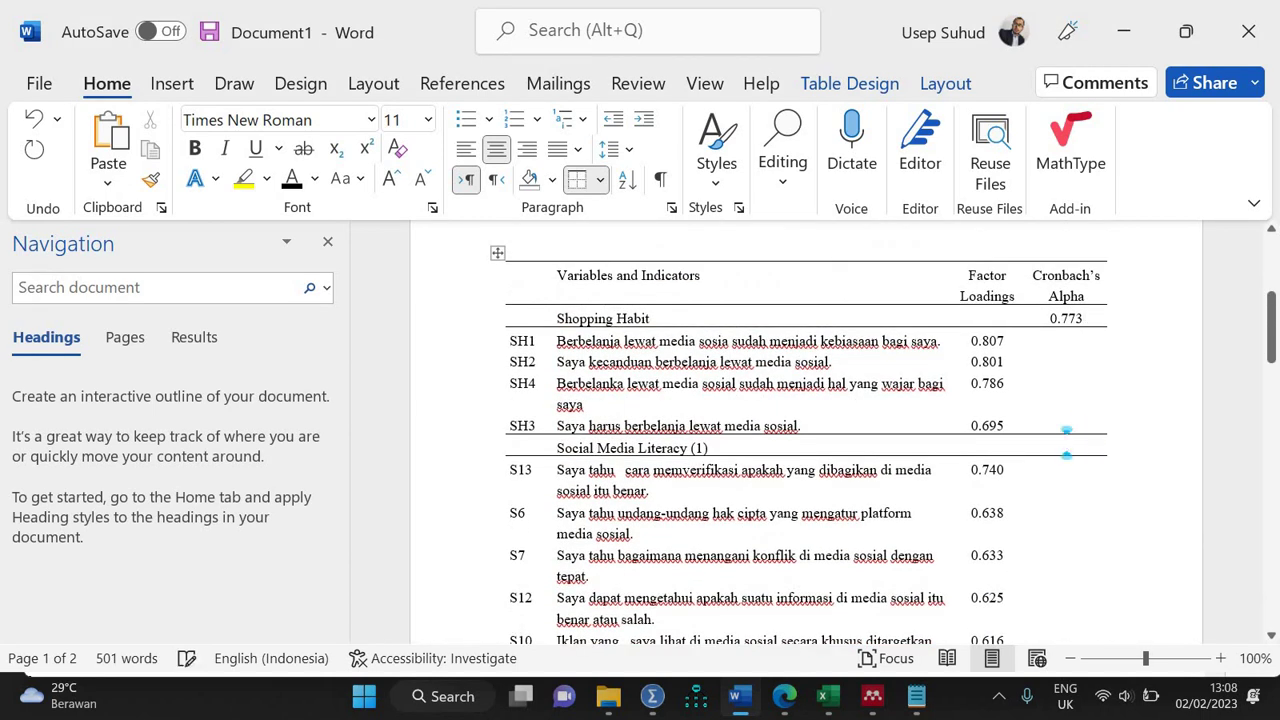
pyautogui.write('0.797')
# Step: Return to the SPSS data editor, reopen Reliability Analysis and remove all Social Media Literacy (1) variables from its items
pyautogui.moveTo(1272, 362); pyautogui.dragTo(1277, 480)
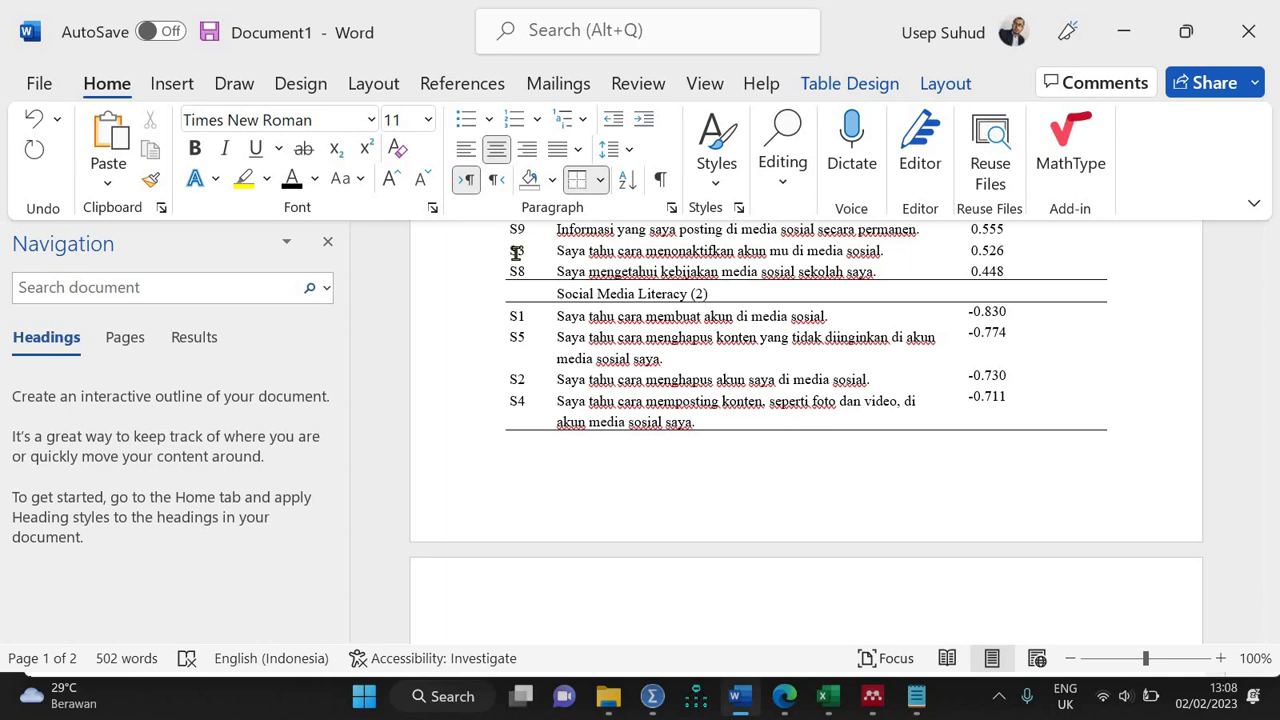
pyautogui.click(648, 708)
pyautogui.click(540, 590)
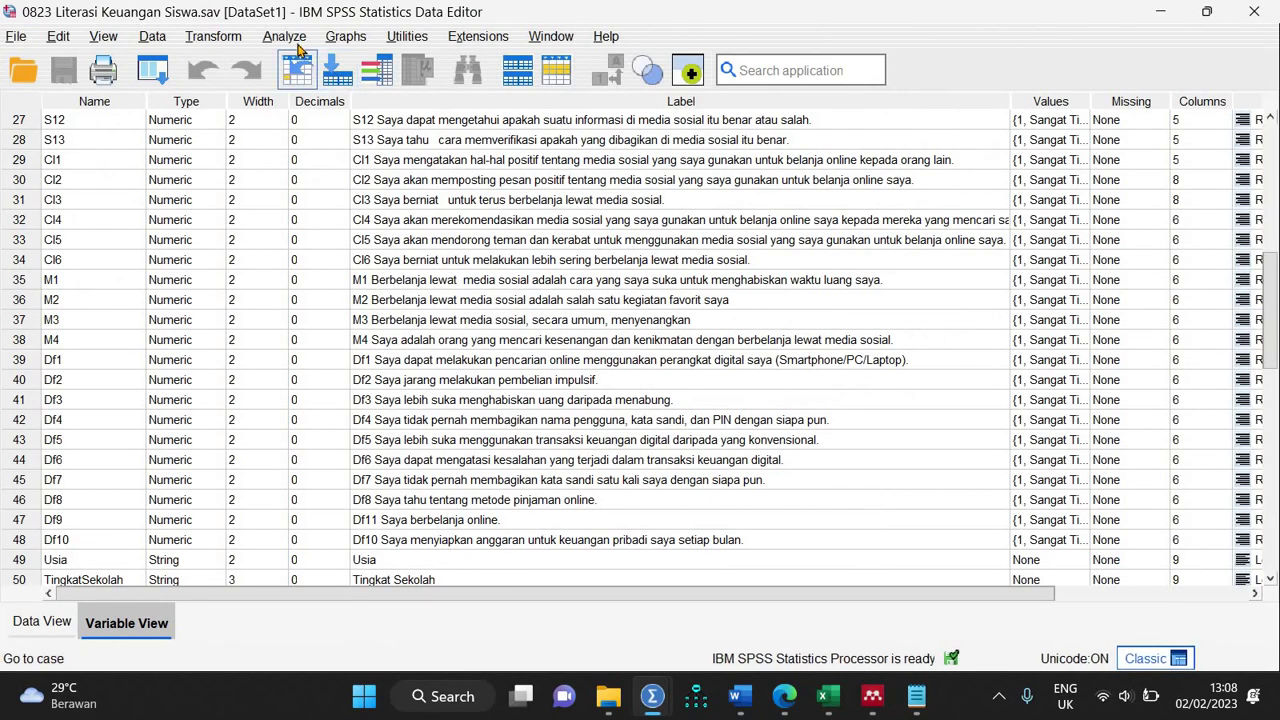
pyautogui.click(293, 38)
pyautogui.moveTo(500, 437)
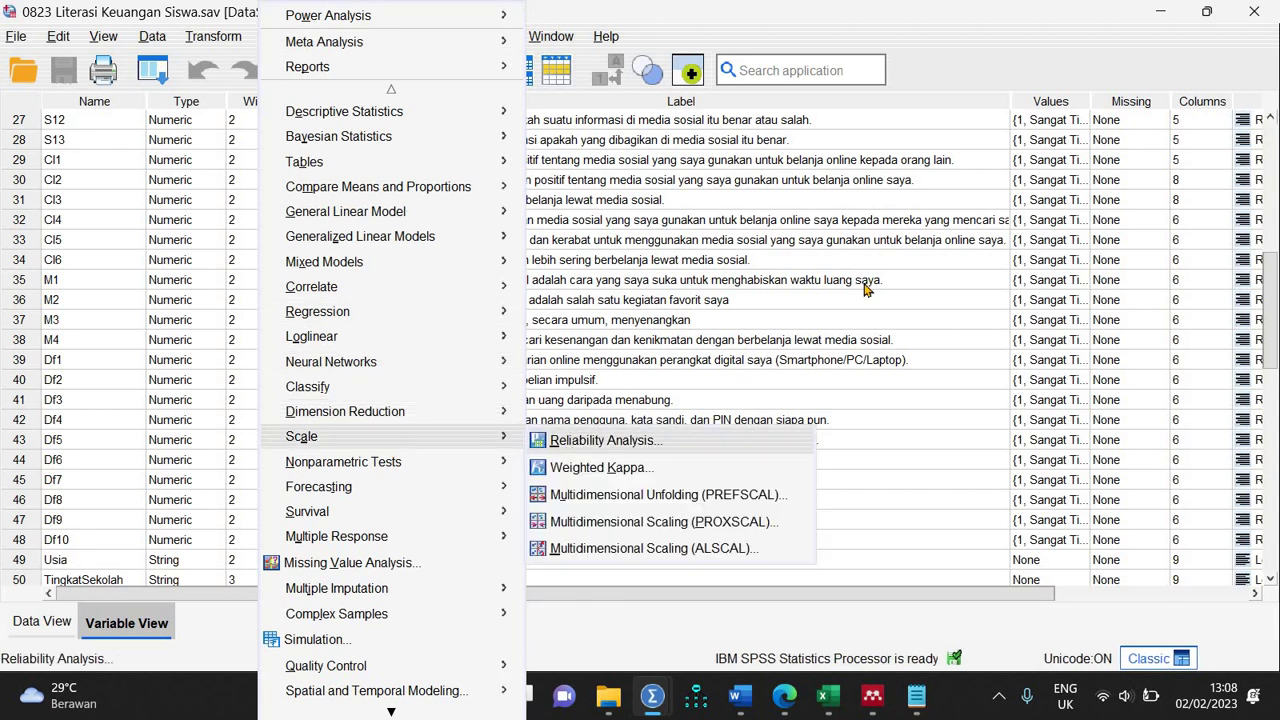
pyautogui.click(600, 440)
pyautogui.click(1005, 221)
pyautogui.hotkey('ctrl', 'a')
pyautogui.click(903, 210)
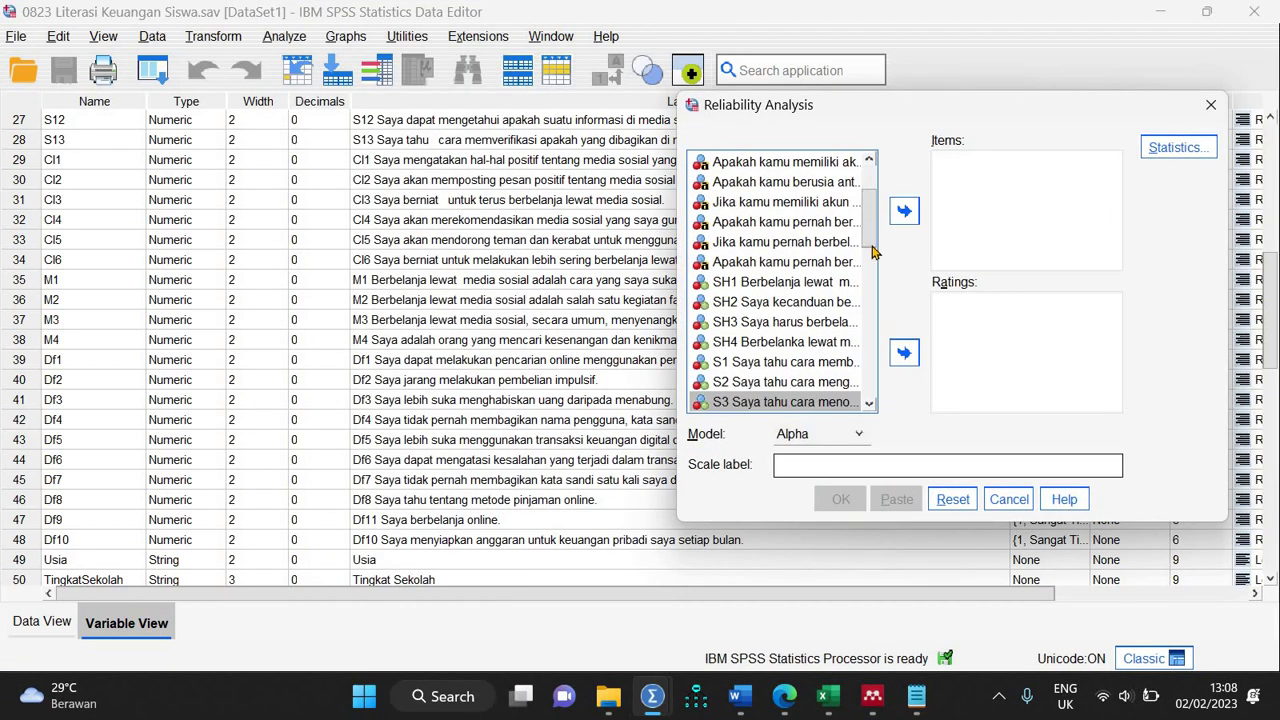
# Step: Add S1, S2, S4 and S5 as items and run the reliability analysis
pyautogui.scroll(-3, 777, 251)
pyautogui.scroll(1, 777, 251)
pyautogui.click(777, 244)
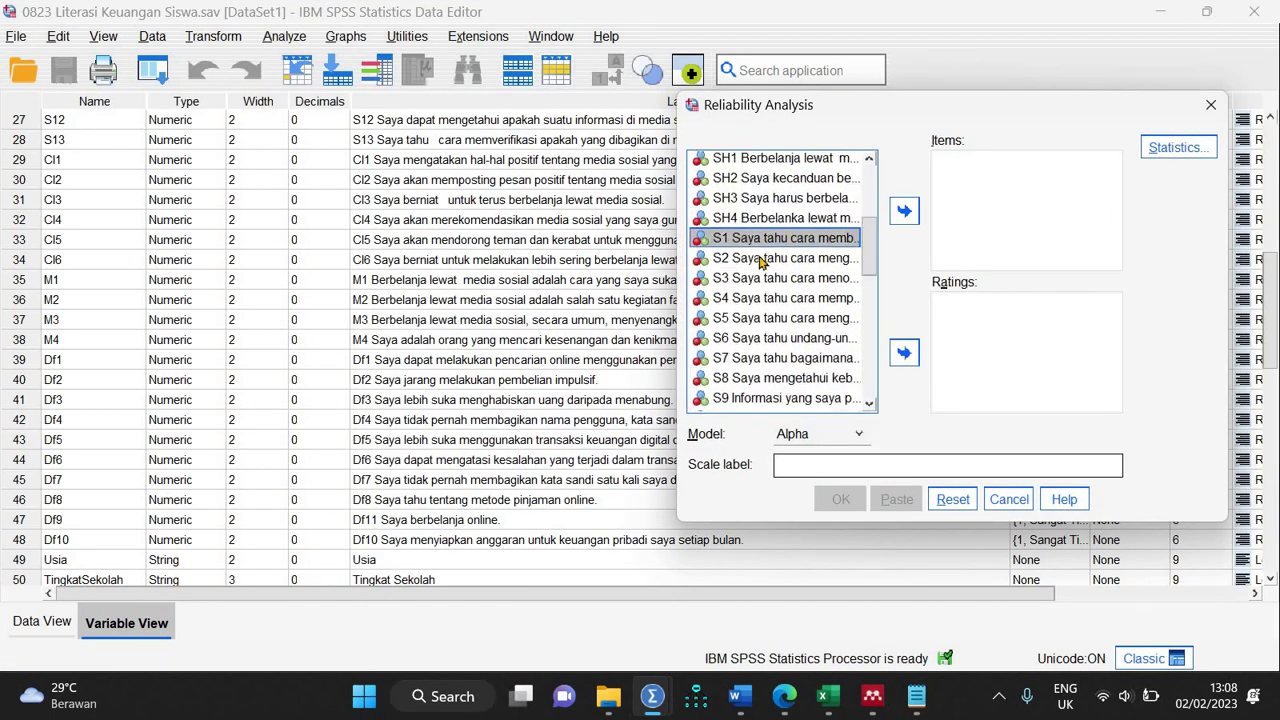
pyautogui.keyDown('ctrl'); pyautogui.click(777, 258); pyautogui.keyUp('ctrl')
pyautogui.keyDown('ctrl'); pyautogui.click(750, 298); pyautogui.keyUp('ctrl')
pyautogui.keyDown('ctrl'); pyautogui.click(750, 318); pyautogui.keyUp('ctrl')
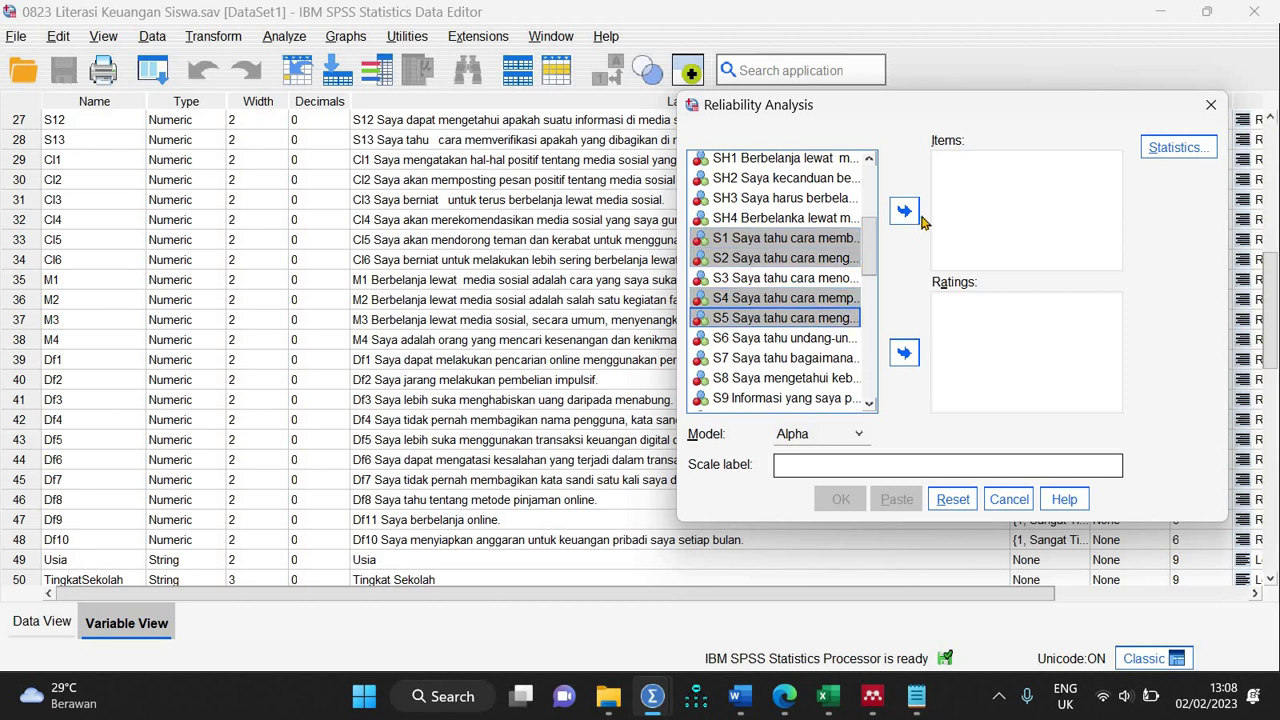
pyautogui.click(903, 210)
pyautogui.click(840, 499)
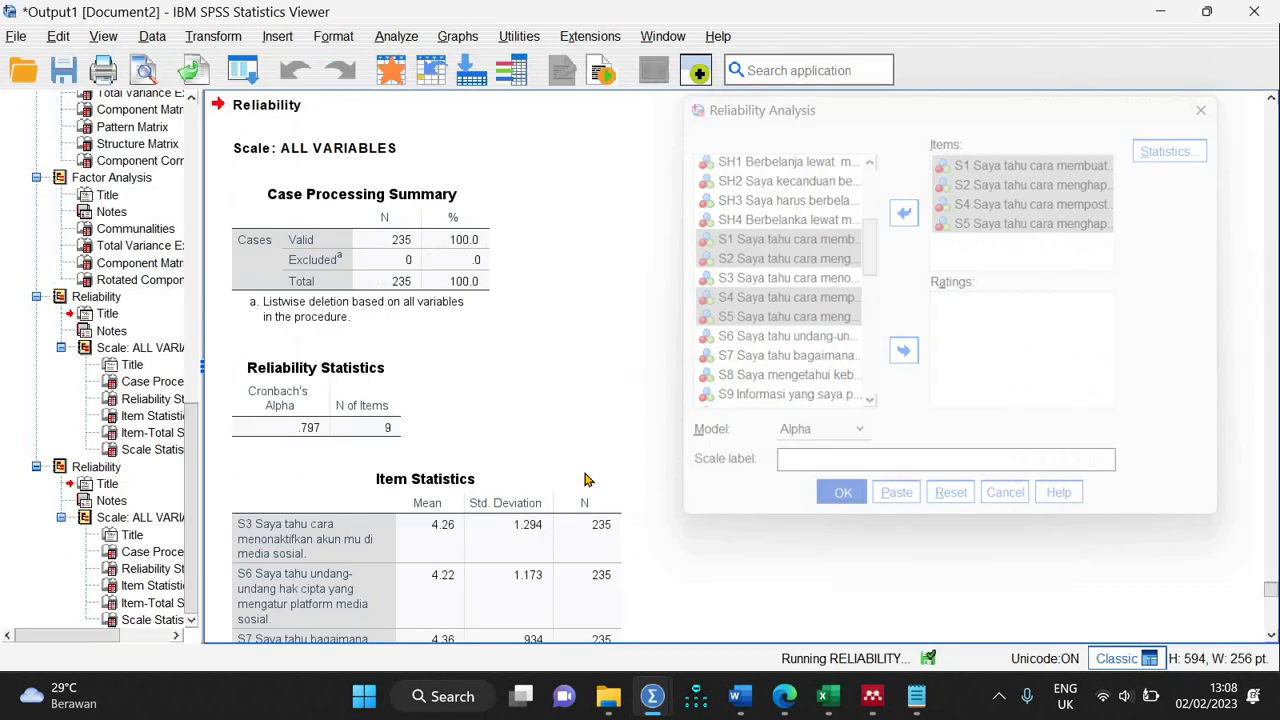
# Step: Switch to Word and enter 0.791 as Cronbach's Alpha in the Social Media Literacy (2) row
pyautogui.click(740, 696)
pyautogui.click(1064, 293)
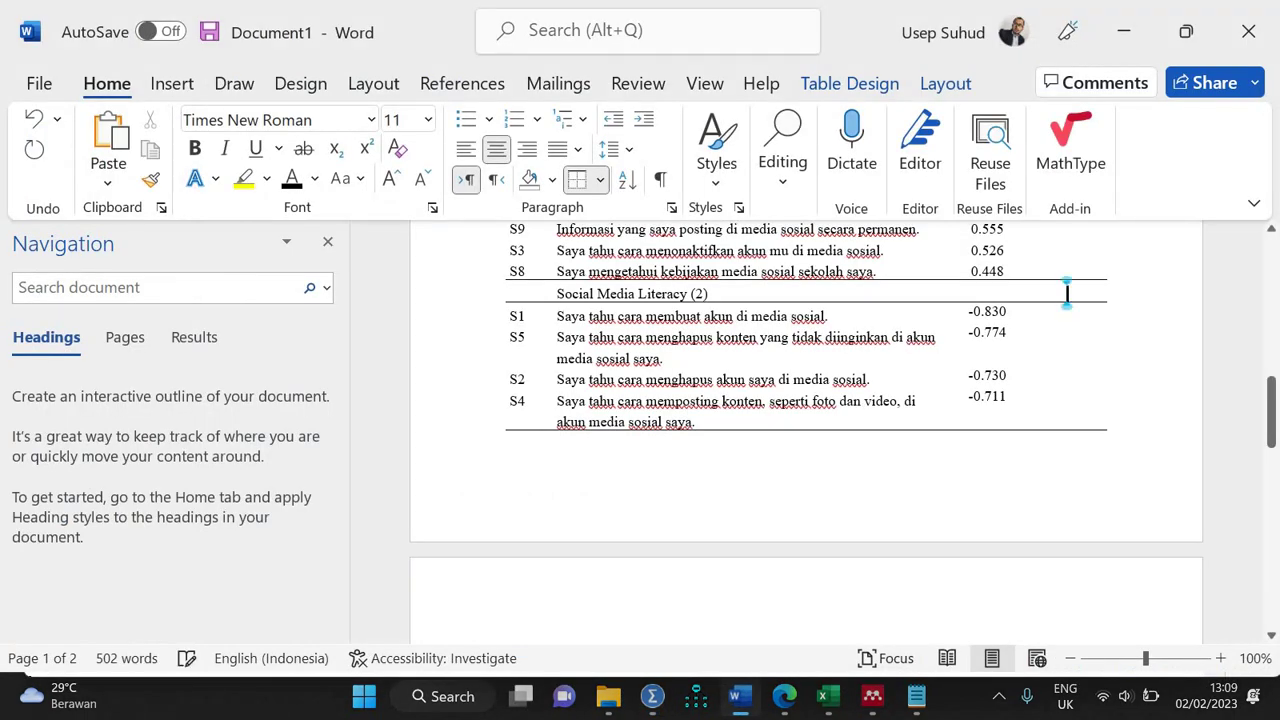
pyautogui.write('0.791')
# Step: Return to the SPSS data editor, reopen Reliability Analysis and remove S1, S2, S4 and S5 from its items
pyautogui.moveTo(1274, 410); pyautogui.dragTo(1276, 494)
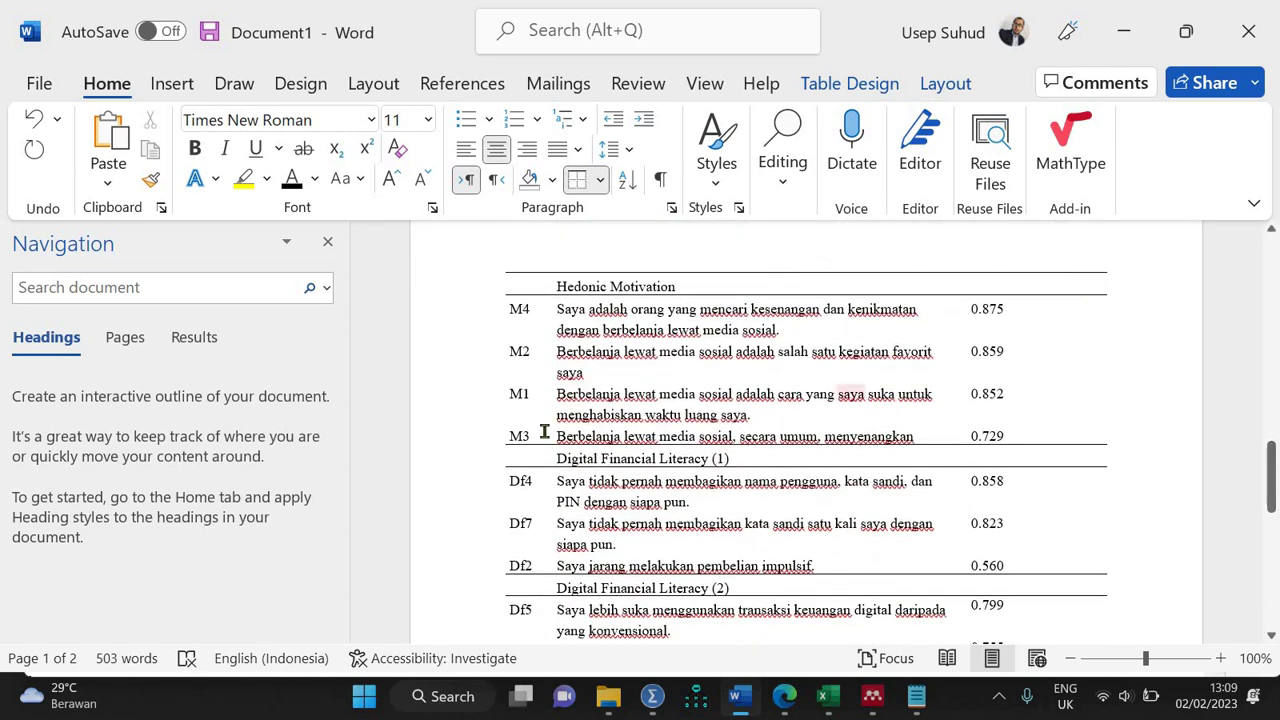
pyautogui.click(578, 440)
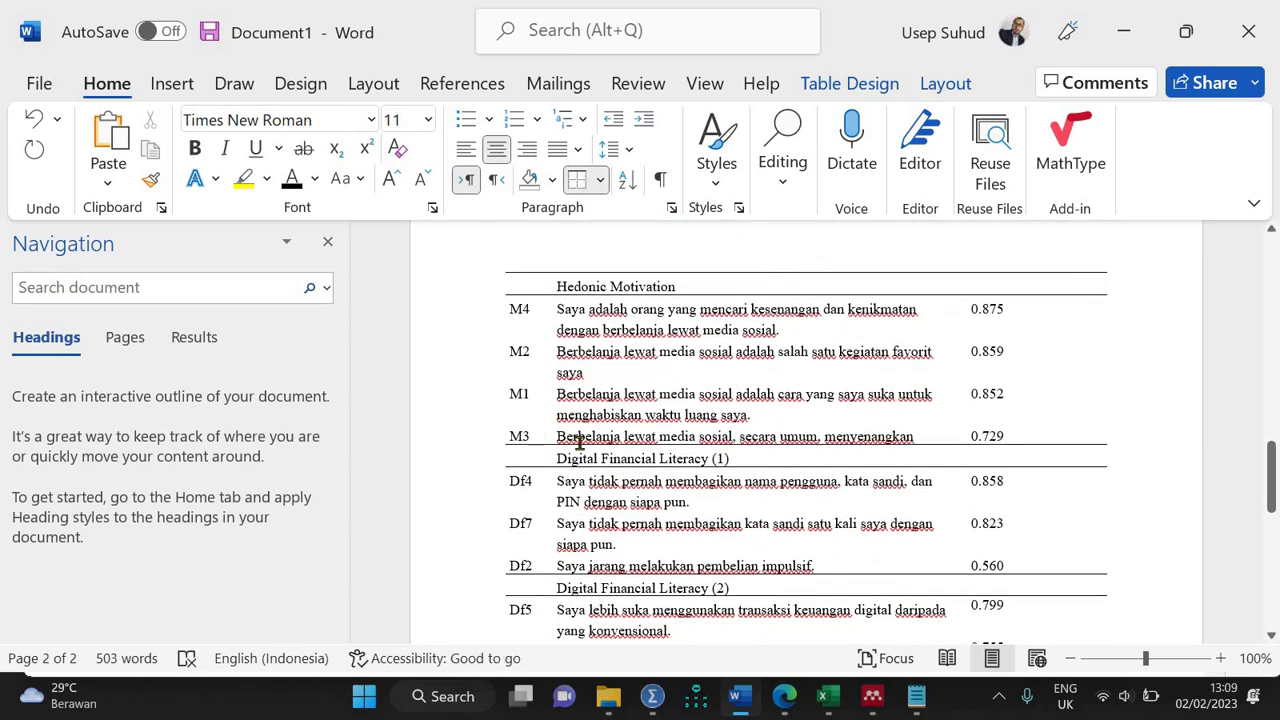
pyautogui.click(652, 697)
pyautogui.click(543, 595)
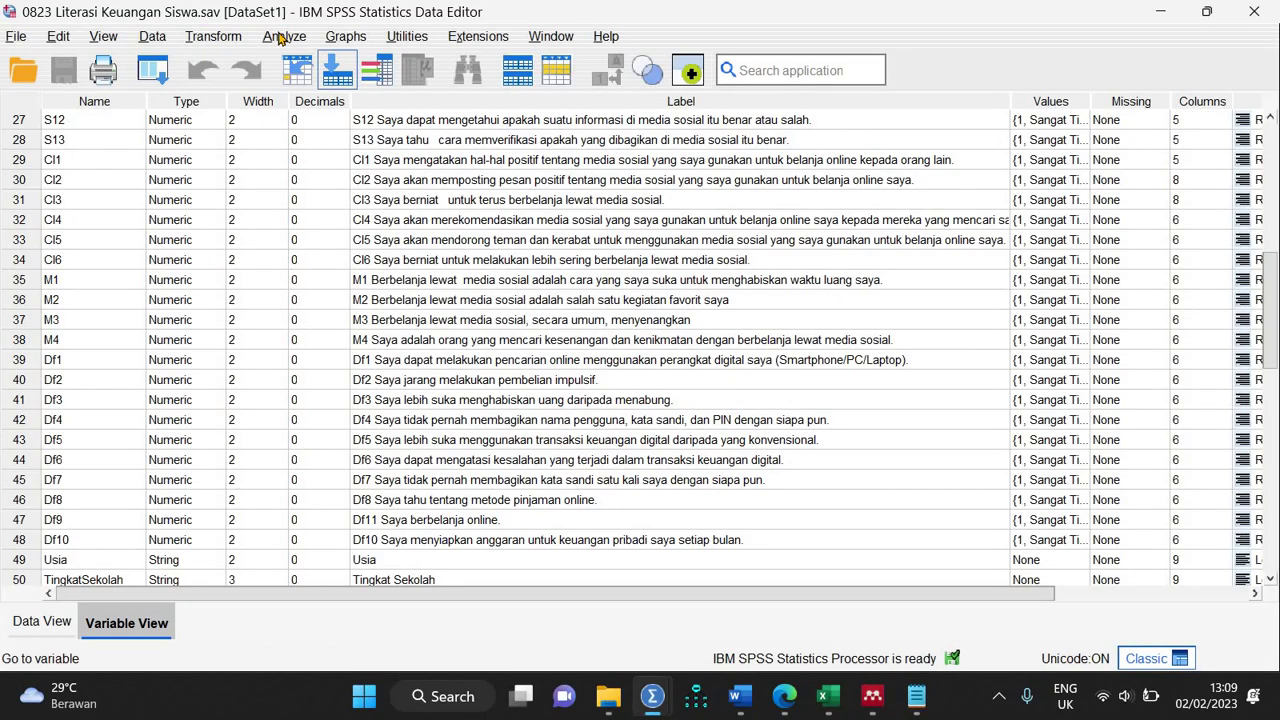
pyautogui.click(272, 36)
pyautogui.moveTo(406, 413)
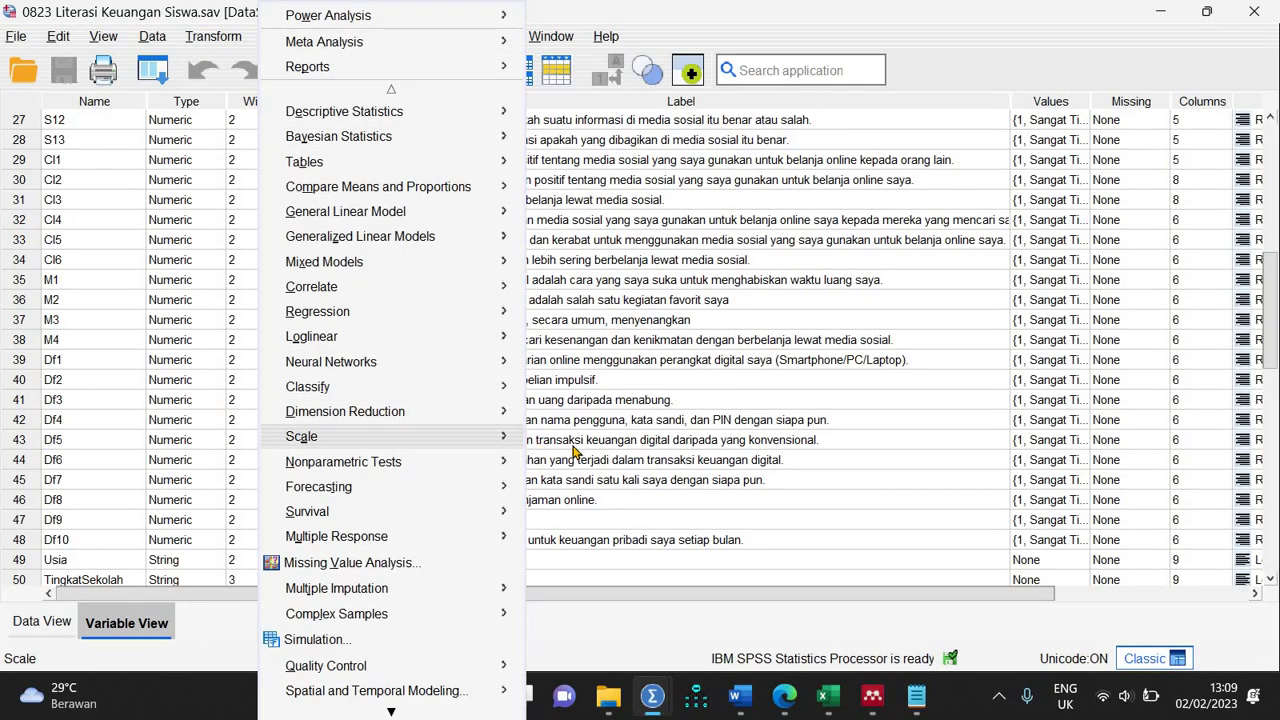
pyautogui.moveTo(420, 437)
pyautogui.click(610, 437)
pyautogui.click(966, 204)
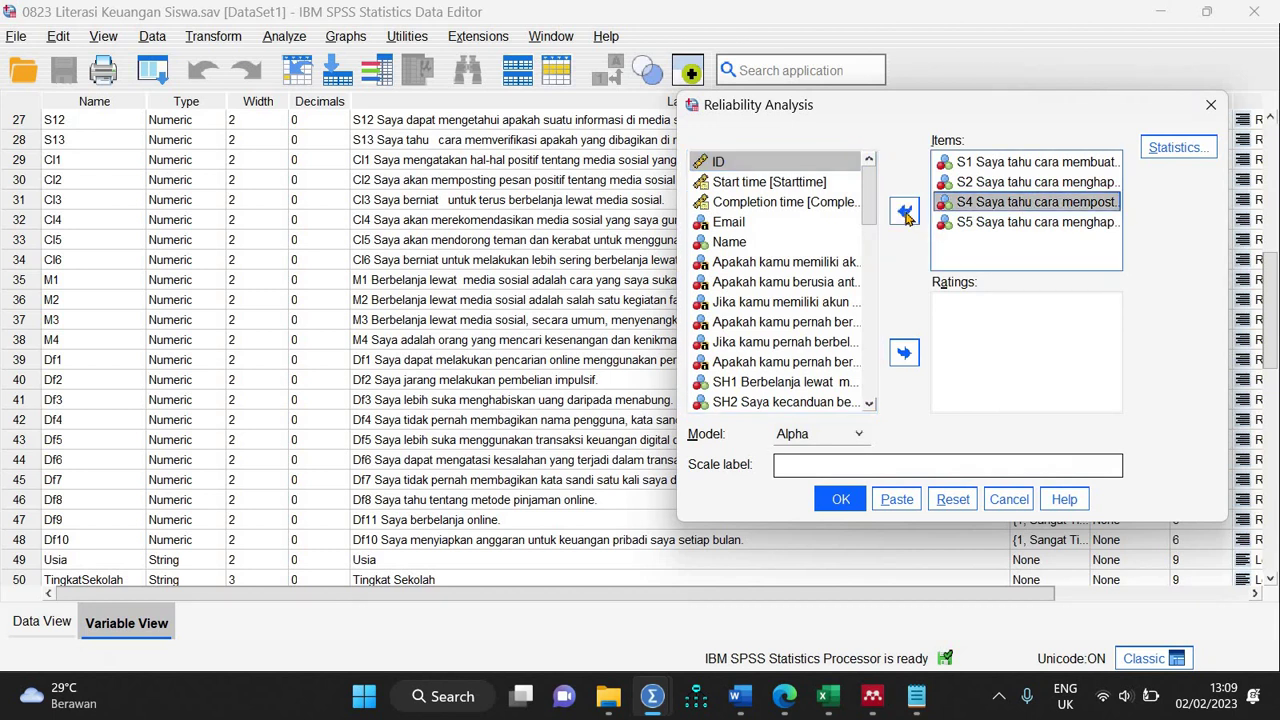
pyautogui.hotkey('ctrl', 'a')
pyautogui.click(904, 210)
# Step: Add M1 through M4 as items and run the reliability analysis
pyautogui.scroll(-6, 877, 276)
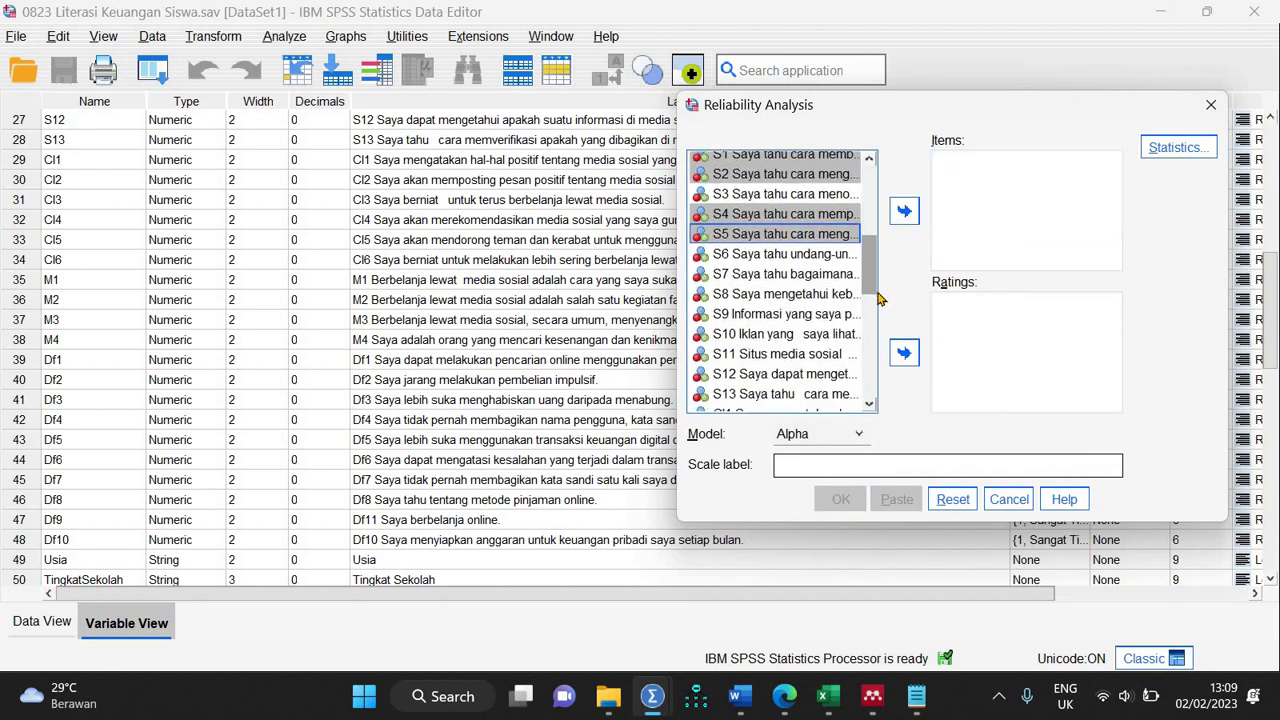
pyautogui.scroll(-1, 810, 300)
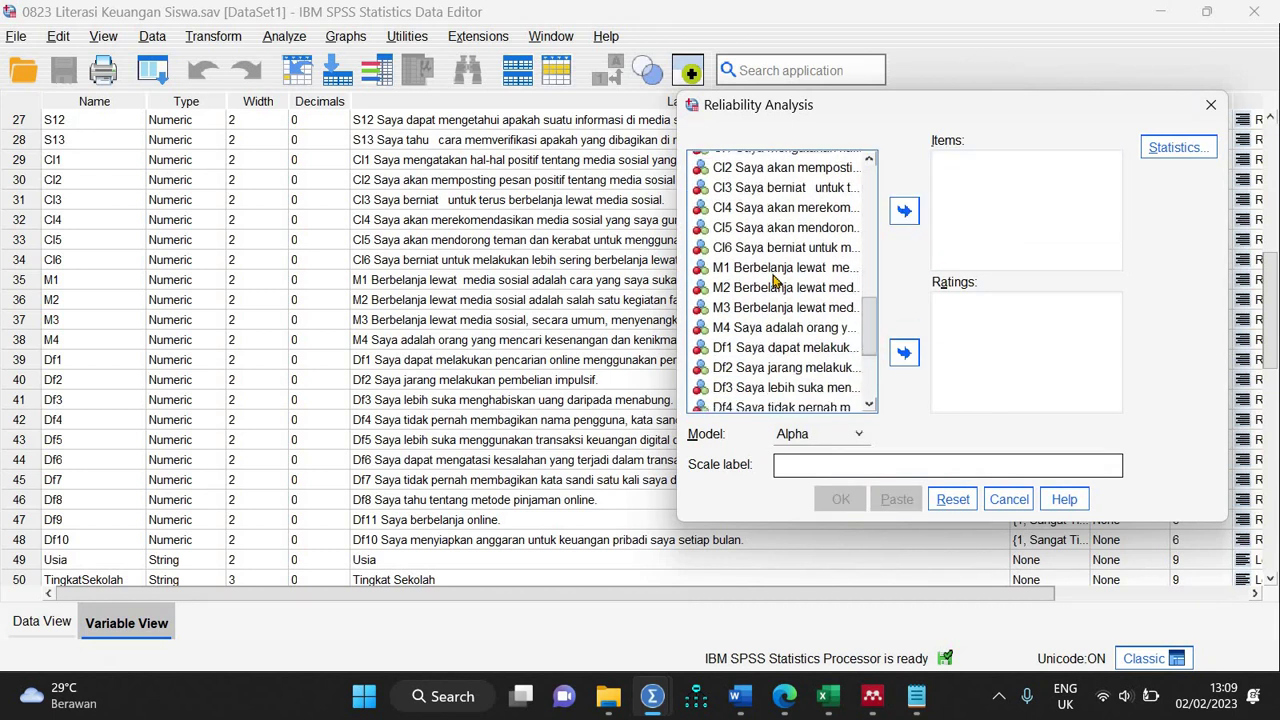
pyautogui.click(770, 267)
pyautogui.keyDown('shift'); pyautogui.click(790, 327); pyautogui.keyUp('shift')
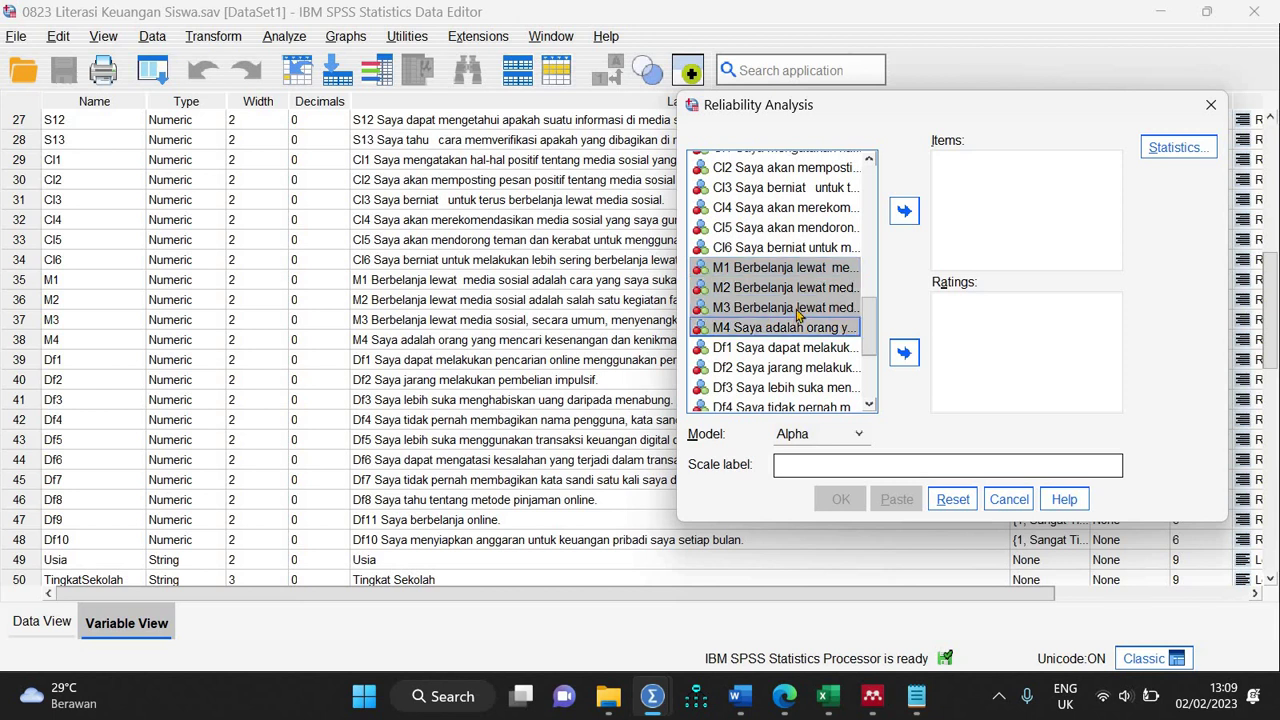
pyautogui.click(903, 212)
pyautogui.click(840, 499)
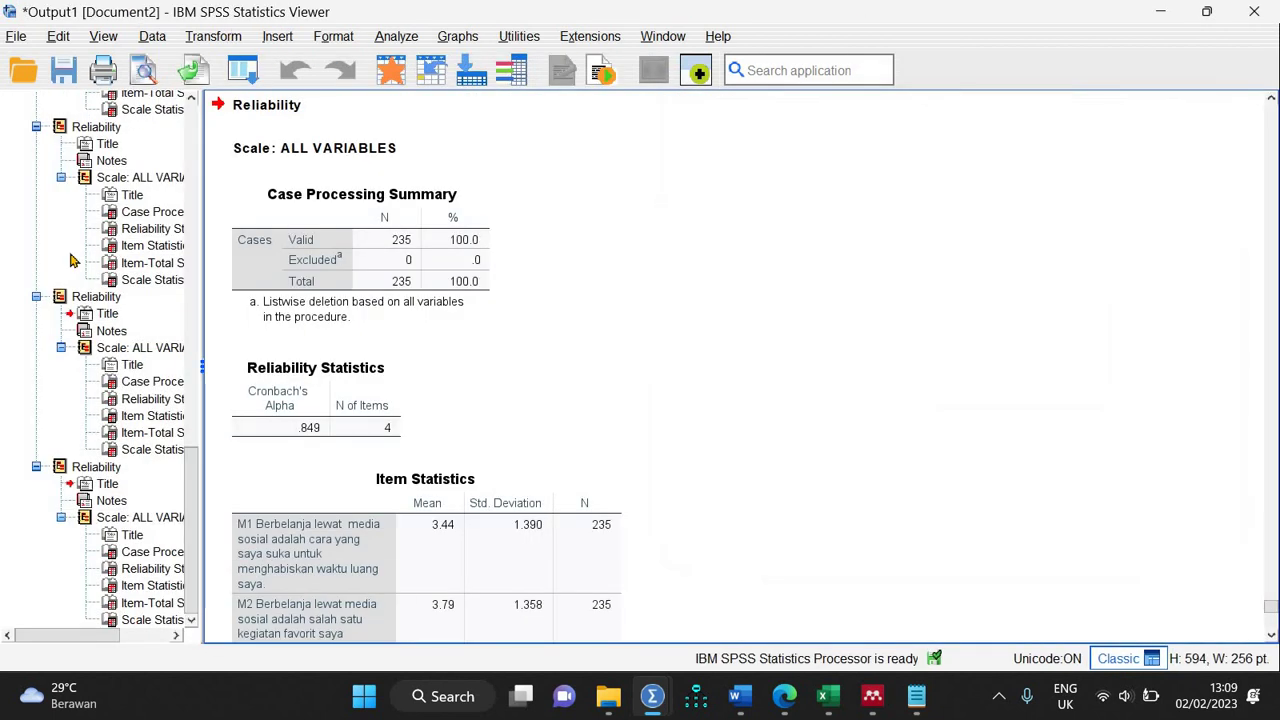
# Step: Switch to Word, enter 0.849 in the Cronbach's Alpha column and place it in the Hedonic Motivation row
pyautogui.click(740, 697)
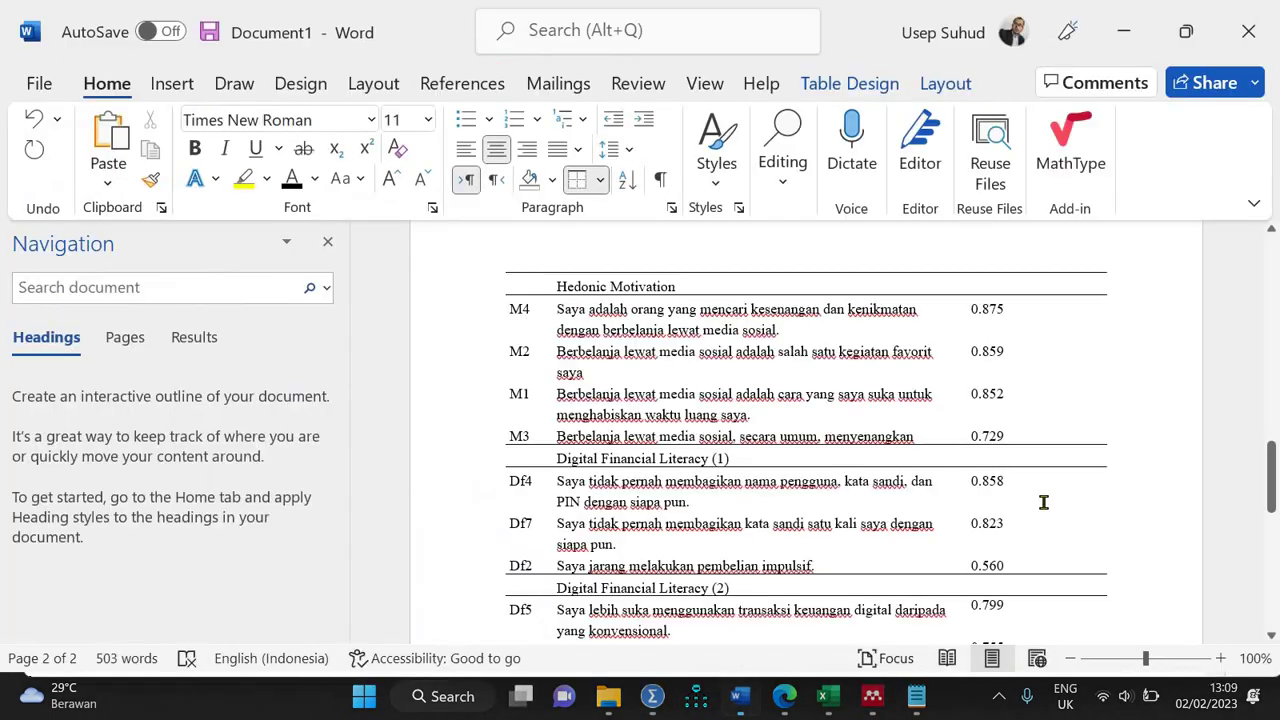
pyautogui.click(1074, 458)
pyautogui.write('0')
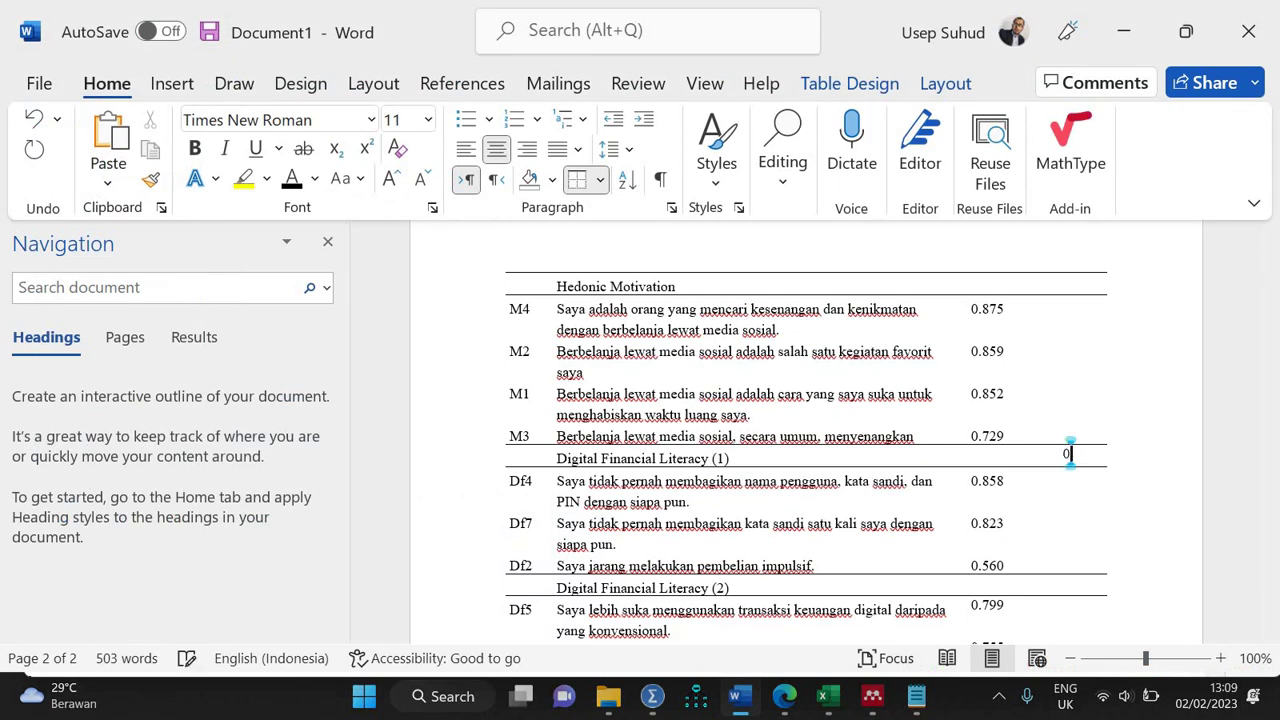
pyautogui.write('.849')
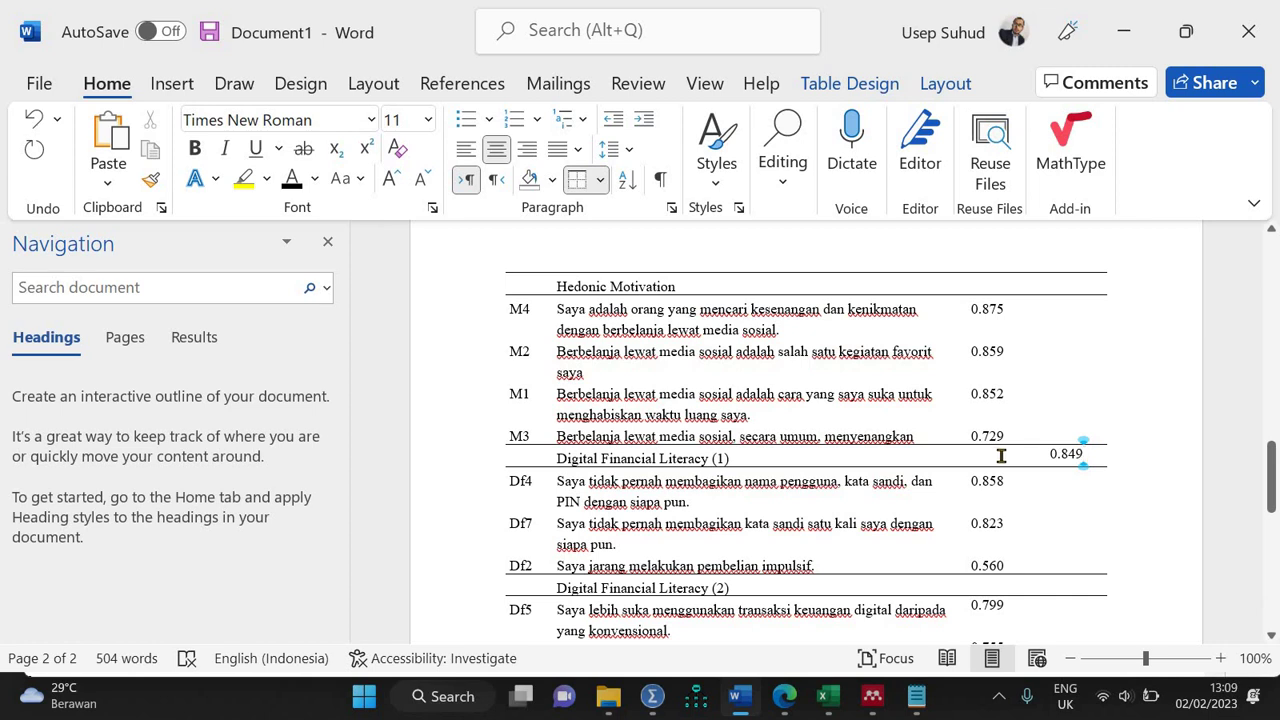
pyautogui.moveTo(1001, 456); pyautogui.dragTo(1062, 290)
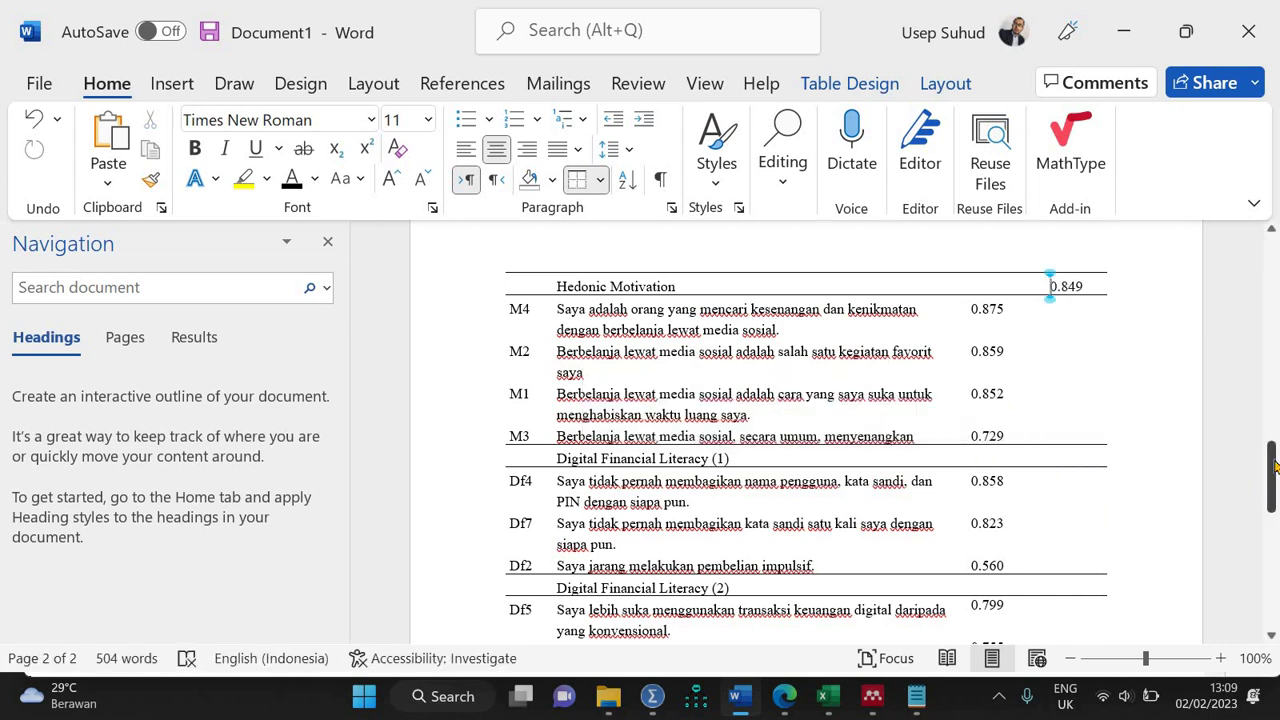
# Step: Return to the SPSS data editor, reopen Reliability Analysis and remove M1 through M4 from its items
pyautogui.moveTo(1274, 478); pyautogui.dragTo(549, 380)
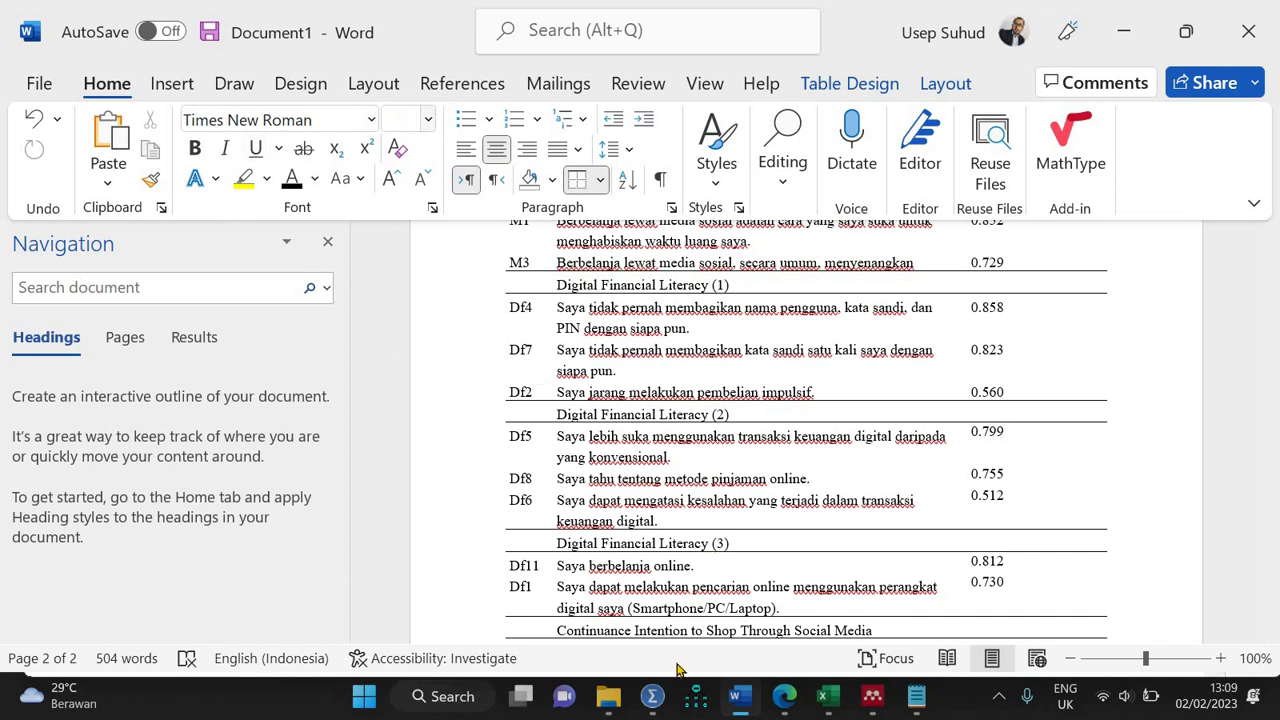
pyautogui.moveTo(652, 697)
pyautogui.click(540, 585)
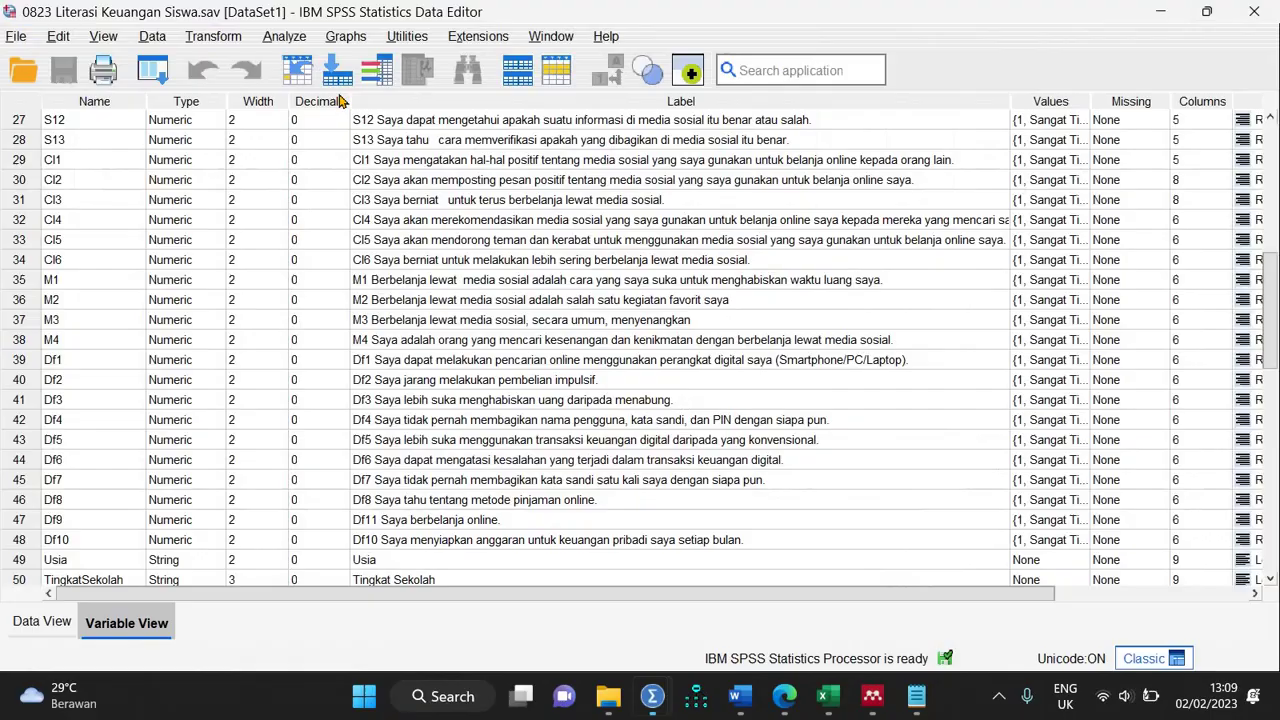
pyautogui.click(284, 36)
pyautogui.moveTo(301, 436)
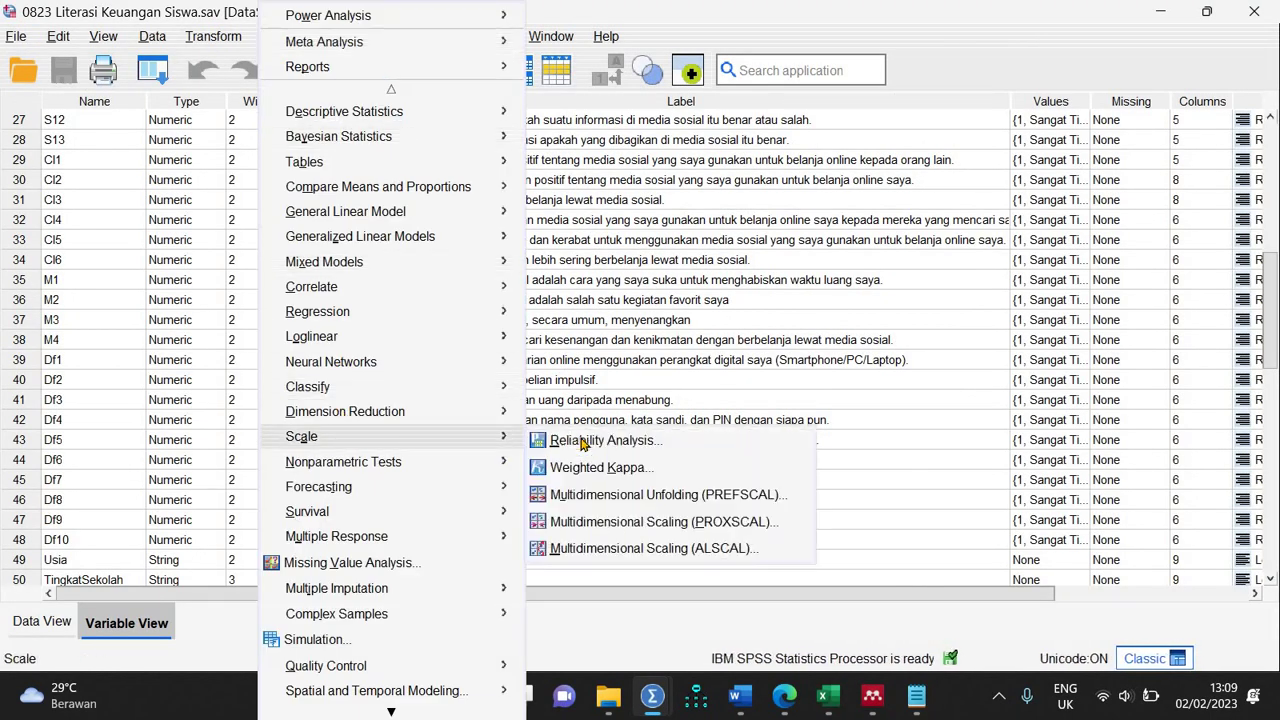
pyautogui.press('Return')
pyautogui.click(1000, 162)
pyautogui.keyDown('shift'); pyautogui.click(1000, 222); pyautogui.keyUp('shift')
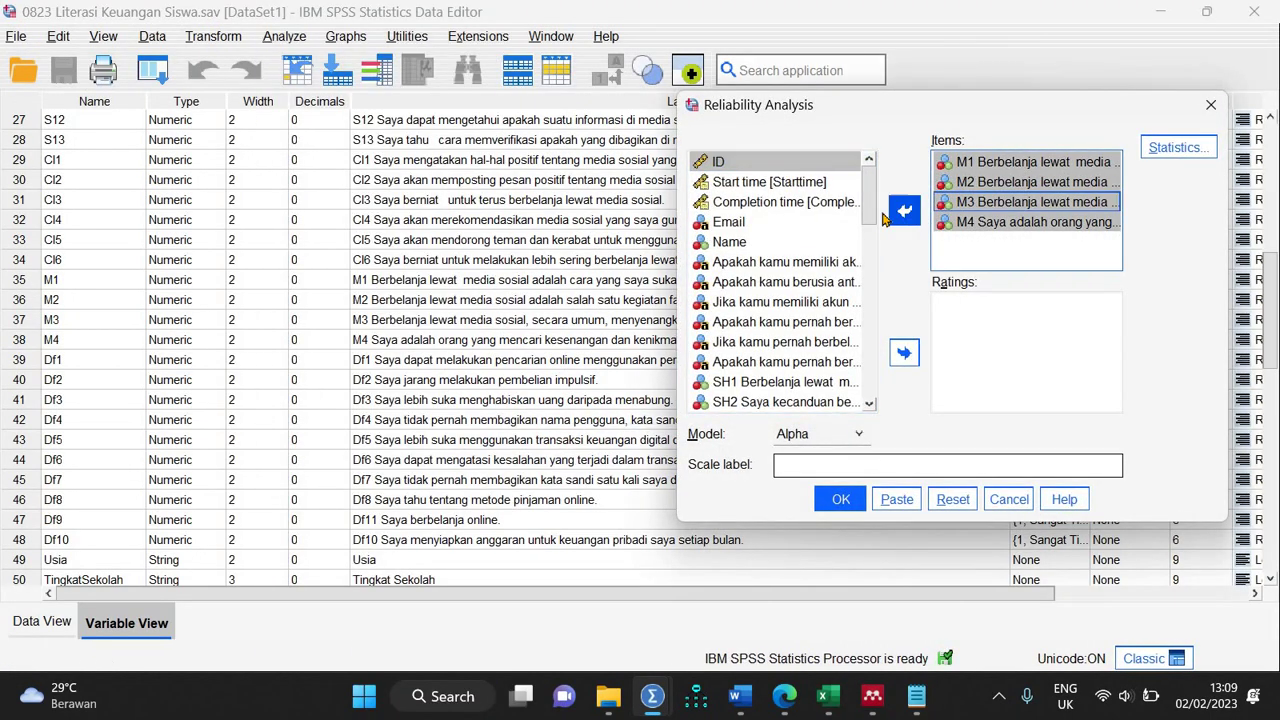
pyautogui.click(903, 210)
# Step: Add Df2, Df4 and Df7 as items and run the reliability analysis
pyautogui.scroll(-3, 872, 337)
pyautogui.scroll(-2, 872, 337)
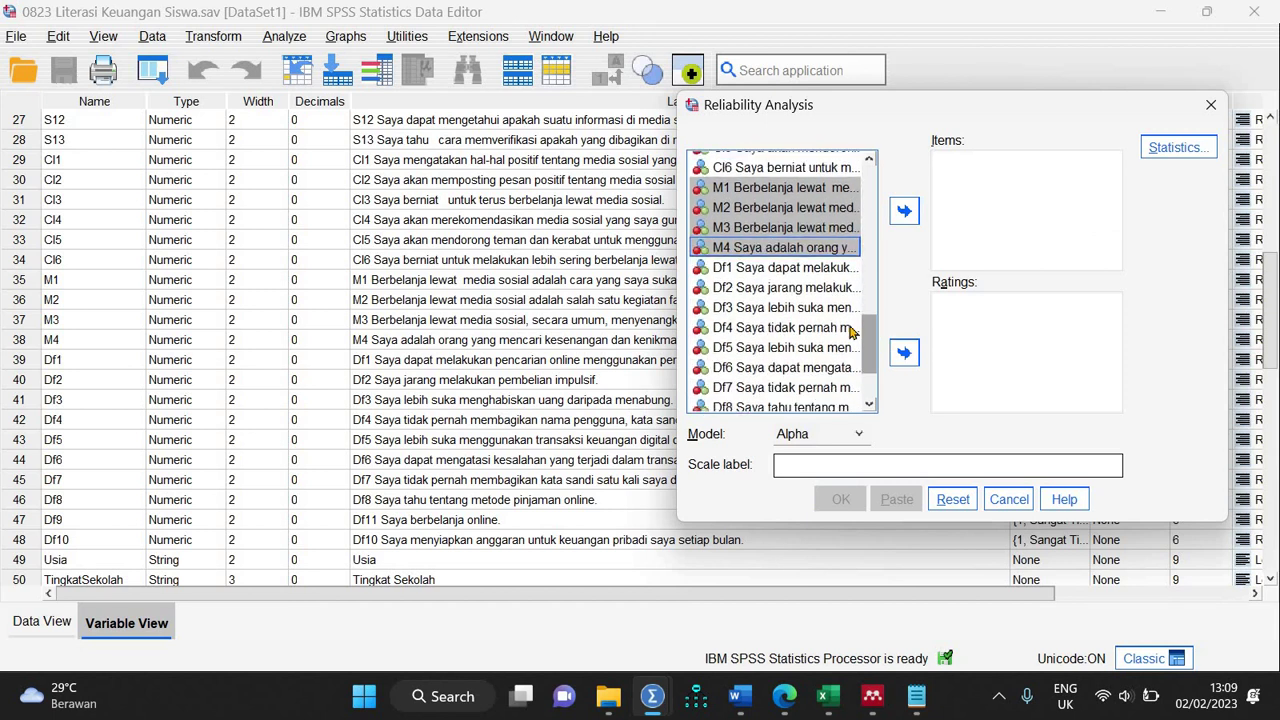
pyautogui.click(740, 272)
pyautogui.hotkey('ctrl', 'Down')
pyautogui.hotkey('ctrl', 'Down')
pyautogui.hotkey('ctrl', 'space')
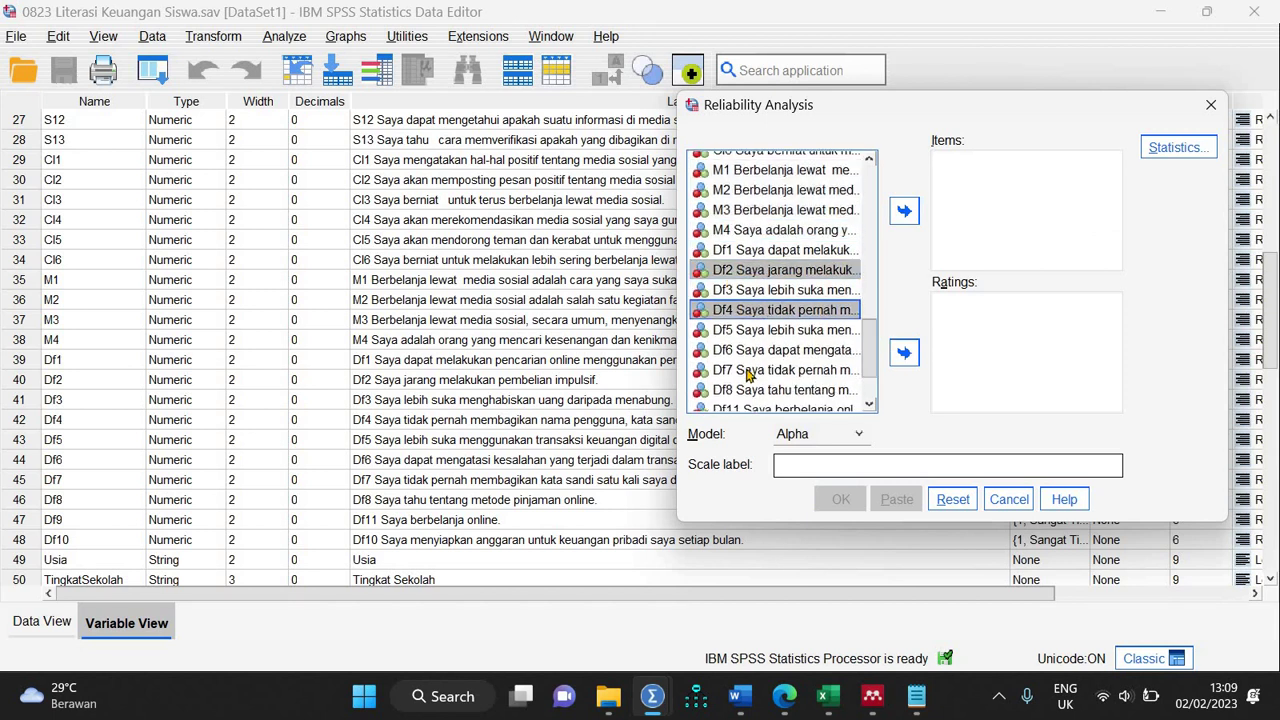
pyautogui.keyDown('ctrl'); pyautogui.click(748, 372); pyautogui.keyUp('ctrl')
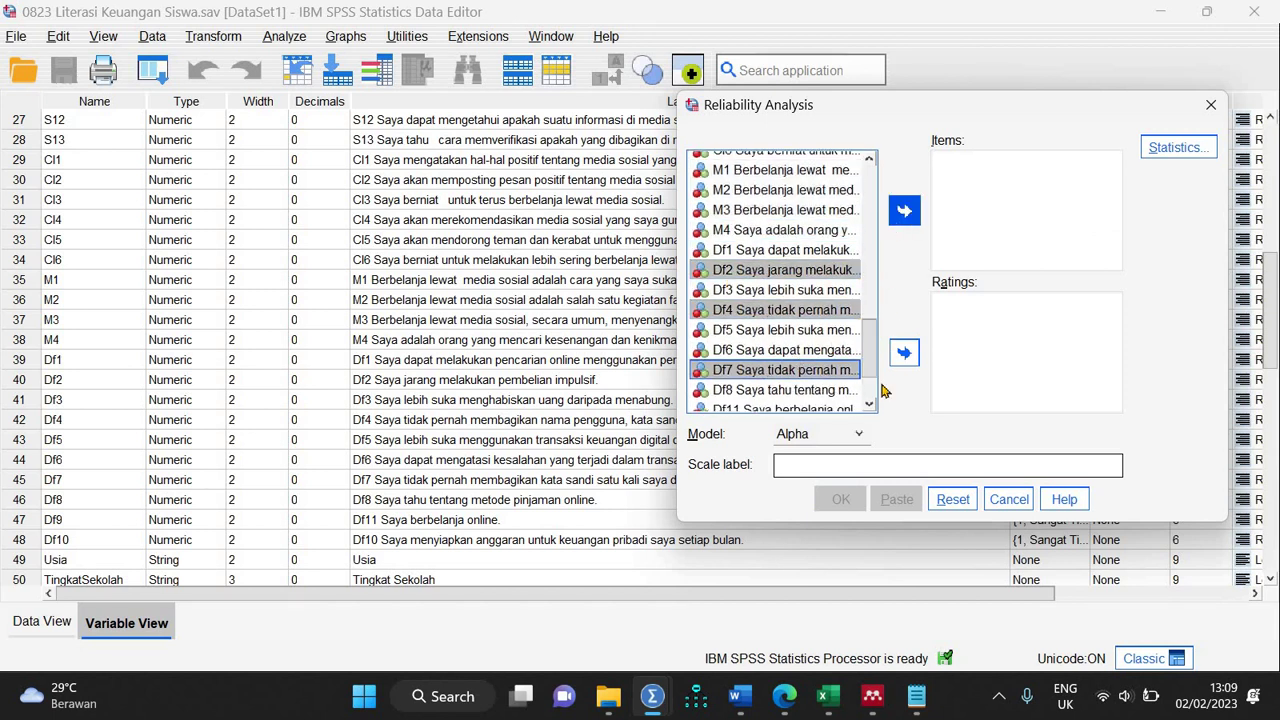
pyautogui.click(904, 211)
pyautogui.click(840, 499)
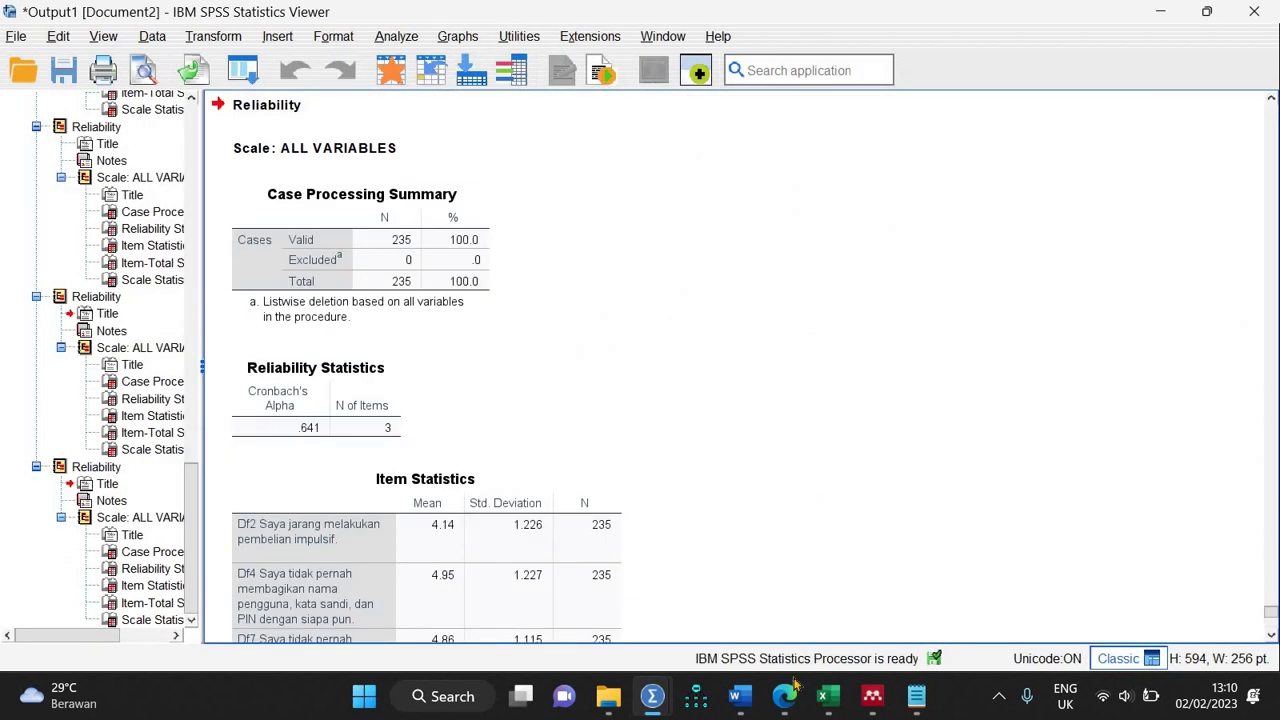
# Step: Switch to Word and enter 0.641 as Cronbach's Alpha in the Digital Financial Literacy (1) row
pyautogui.click(748, 700)
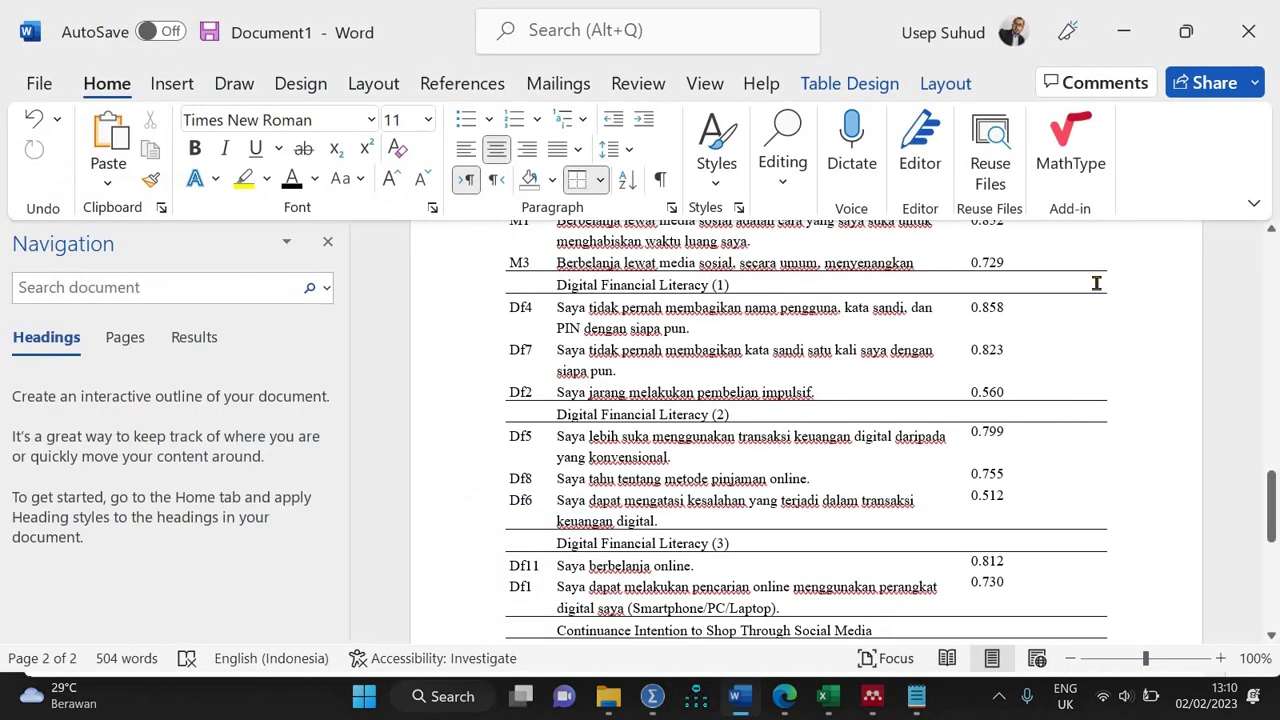
pyautogui.click(1088, 283)
pyautogui.write('0')
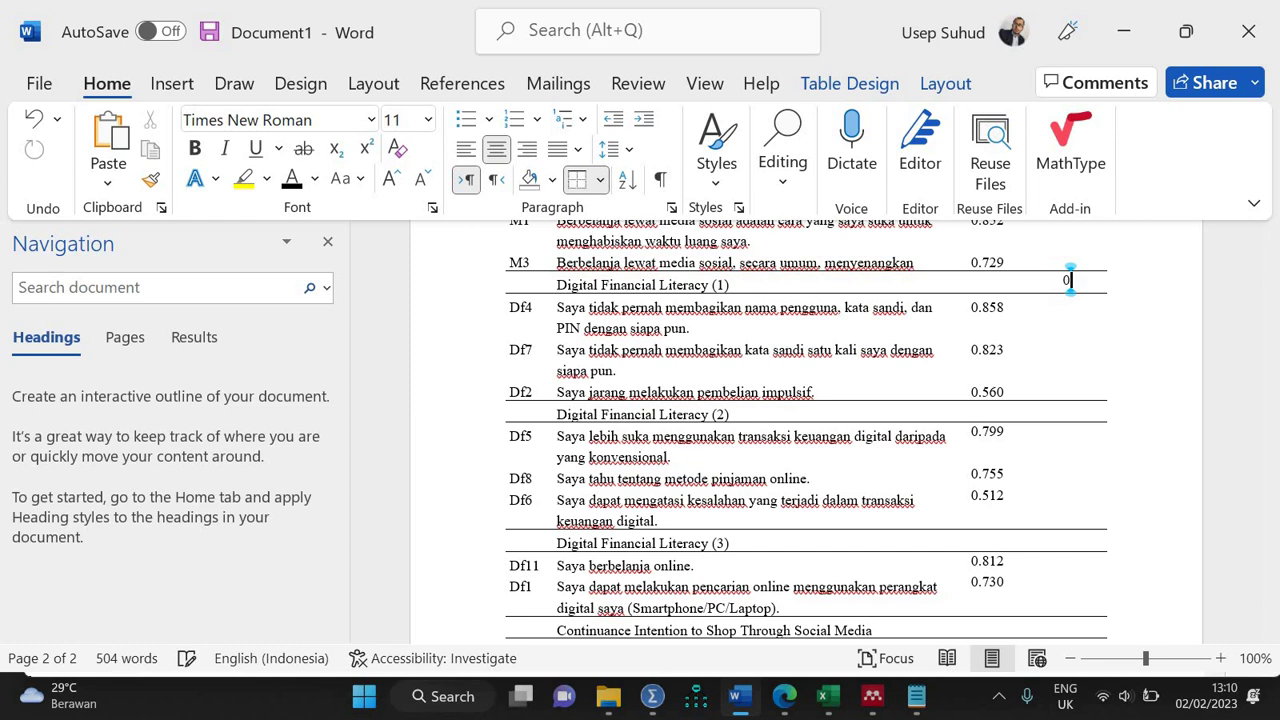
pyautogui.write('.641')
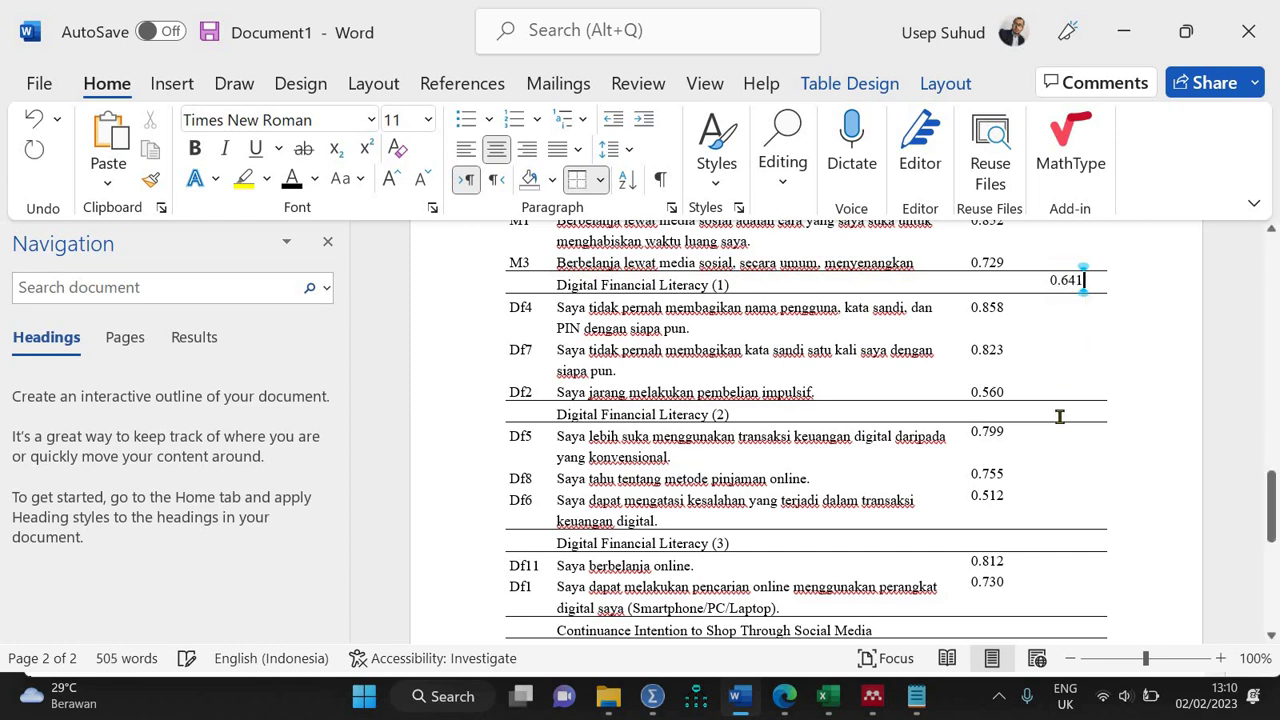
pyautogui.click(1064, 413)
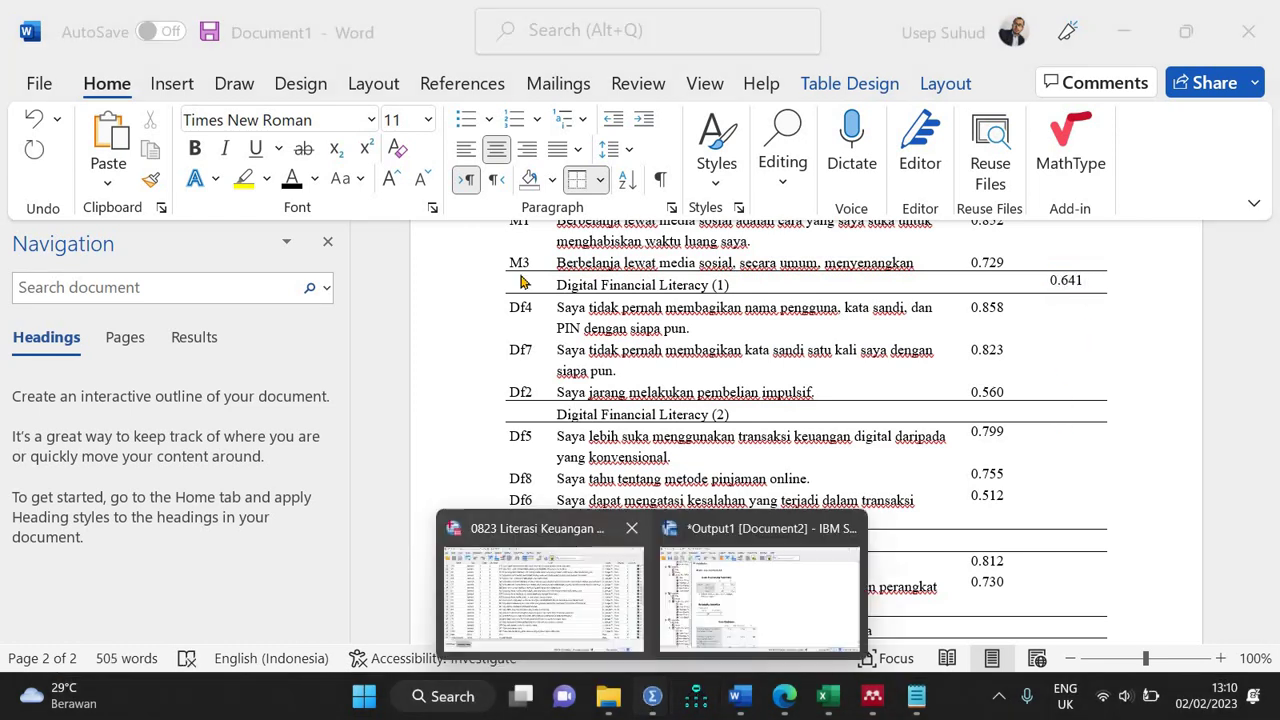
# Step: Return to the SPSS data editor, reopen Reliability Analysis and remove Df2, Df4 and Df7 from its items
pyautogui.click(652, 696)
pyautogui.click(288, 38)
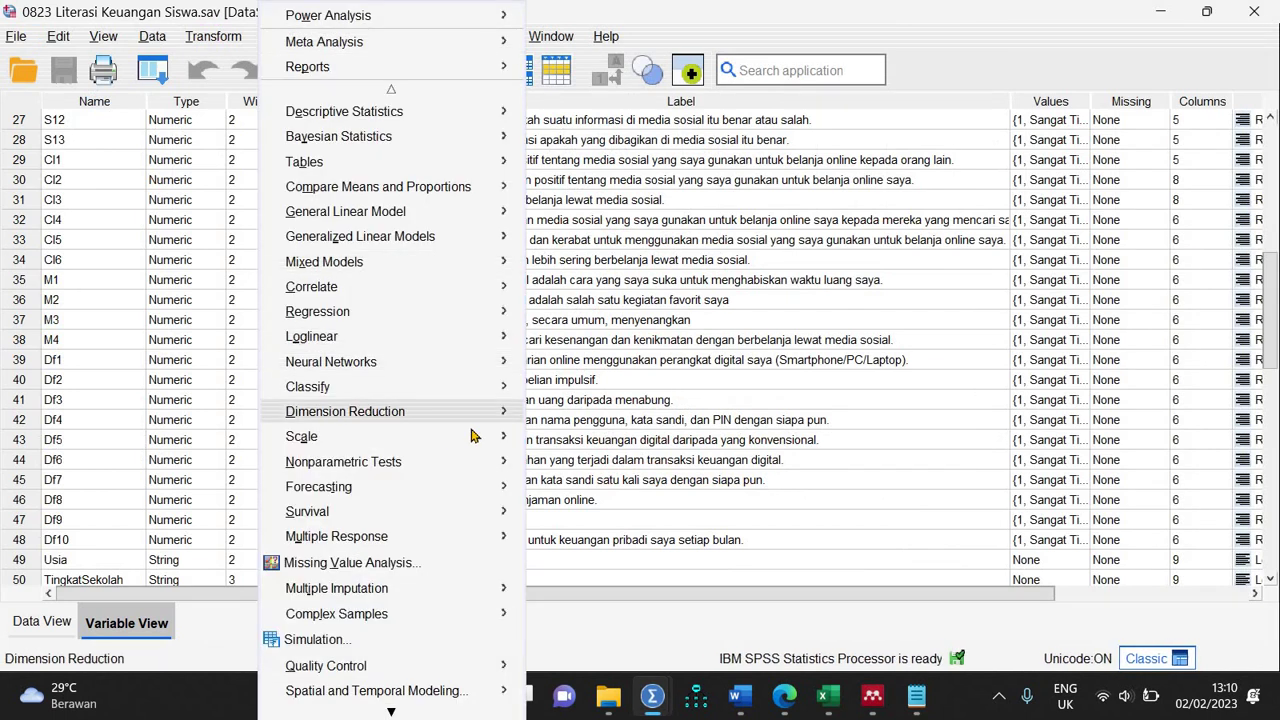
pyautogui.moveTo(480, 436)
pyautogui.click(600, 440)
pyautogui.click(1000, 200)
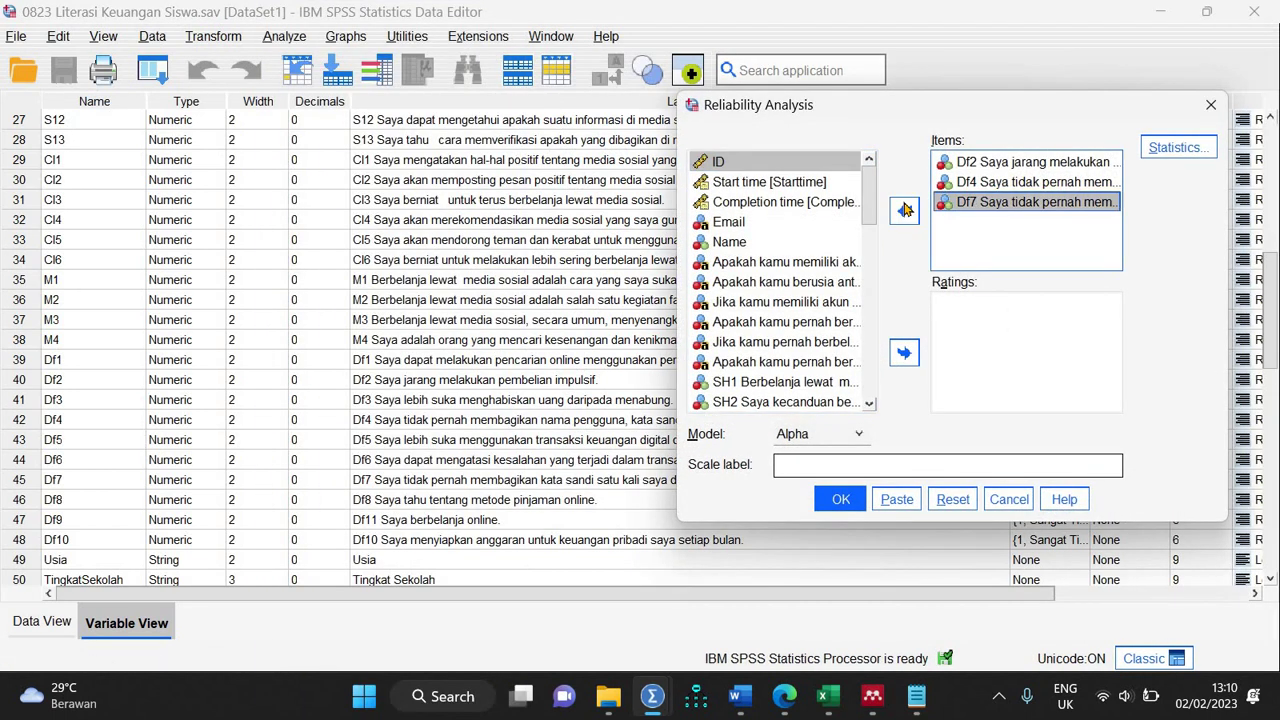
pyautogui.keyDown('shift'); pyautogui.click(1000, 162); pyautogui.keyUp('shift')
pyautogui.click(903, 210)
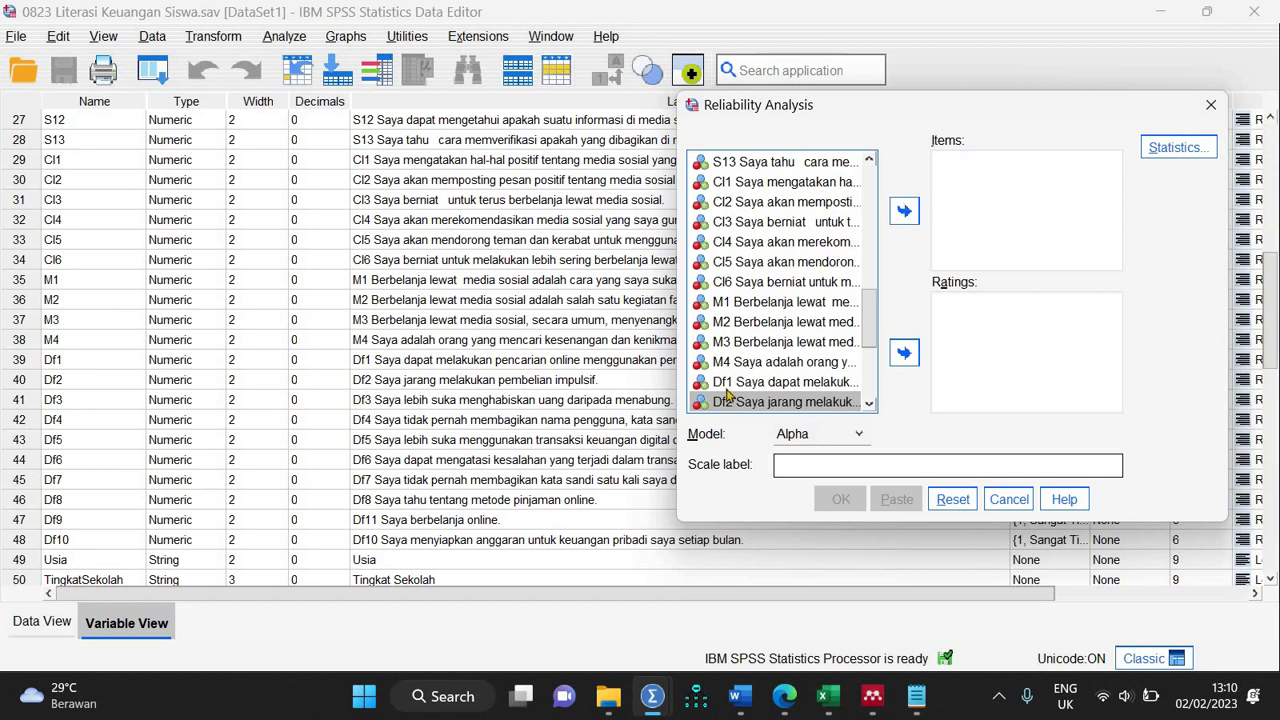
# Step: Add Df5, Df6 and Df8 as items and run the reliability analysis
pyautogui.moveTo(870, 313); pyautogui.dragTo(870, 330)
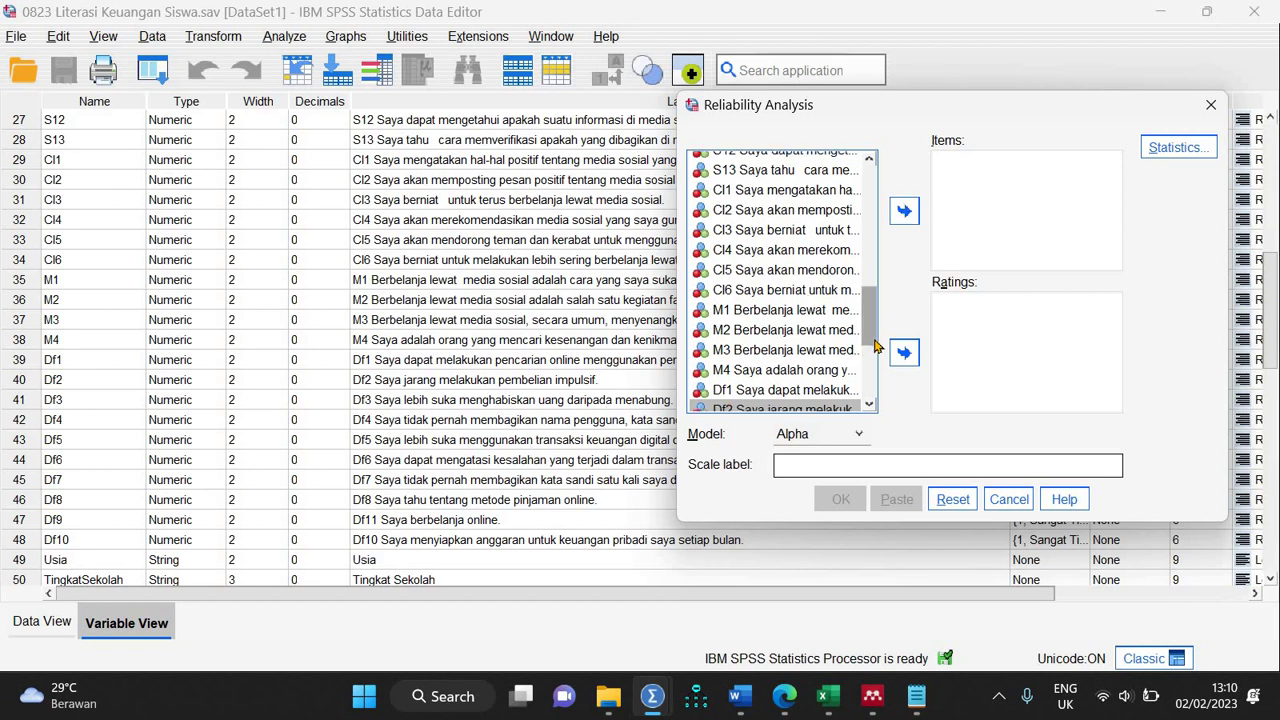
pyautogui.keyDown('ctrl'); pyautogui.click(790, 302); pyautogui.keyUp('ctrl')
pyautogui.keyDown('ctrl'); pyautogui.click(845, 333); pyautogui.keyUp('ctrl')
pyautogui.scroll(-1, 845, 333)
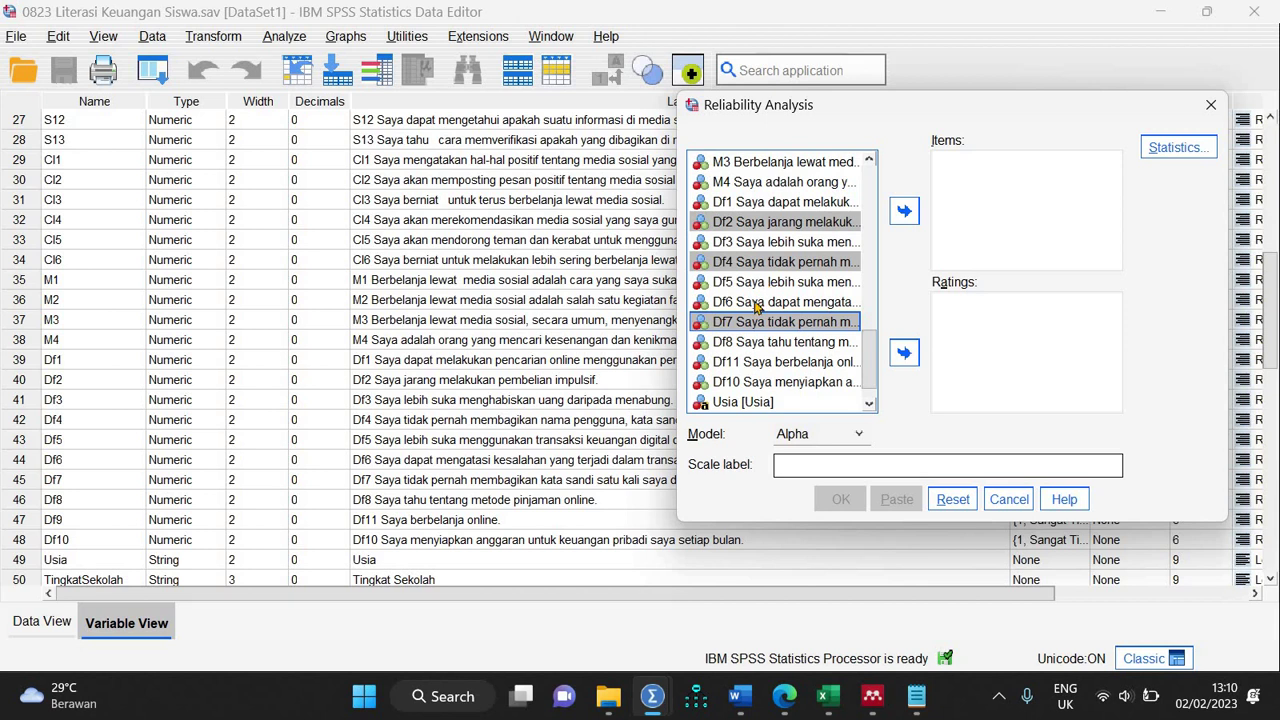
pyautogui.click(765, 282)
pyautogui.keyDown('shift'); pyautogui.click(755, 302); pyautogui.keyUp('shift')
pyautogui.keyDown('ctrl'); pyautogui.click(745, 342); pyautogui.keyUp('ctrl')
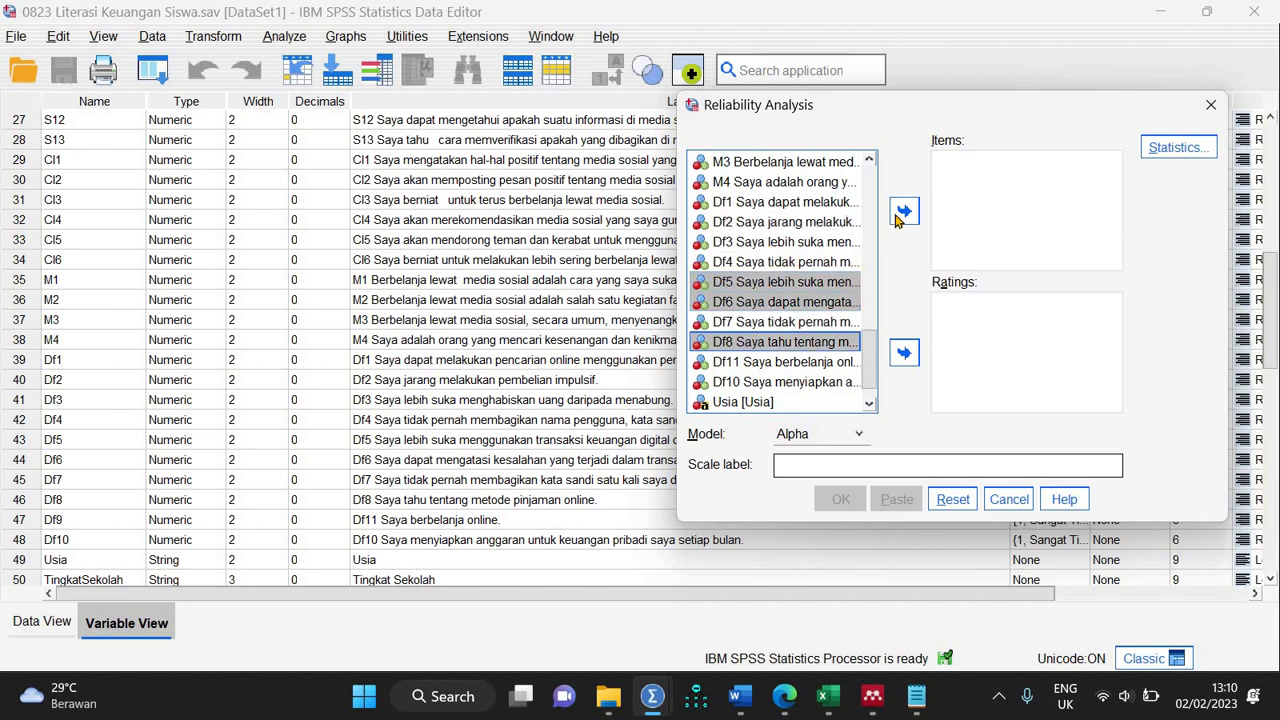
pyautogui.click(904, 211)
pyautogui.click(840, 498)
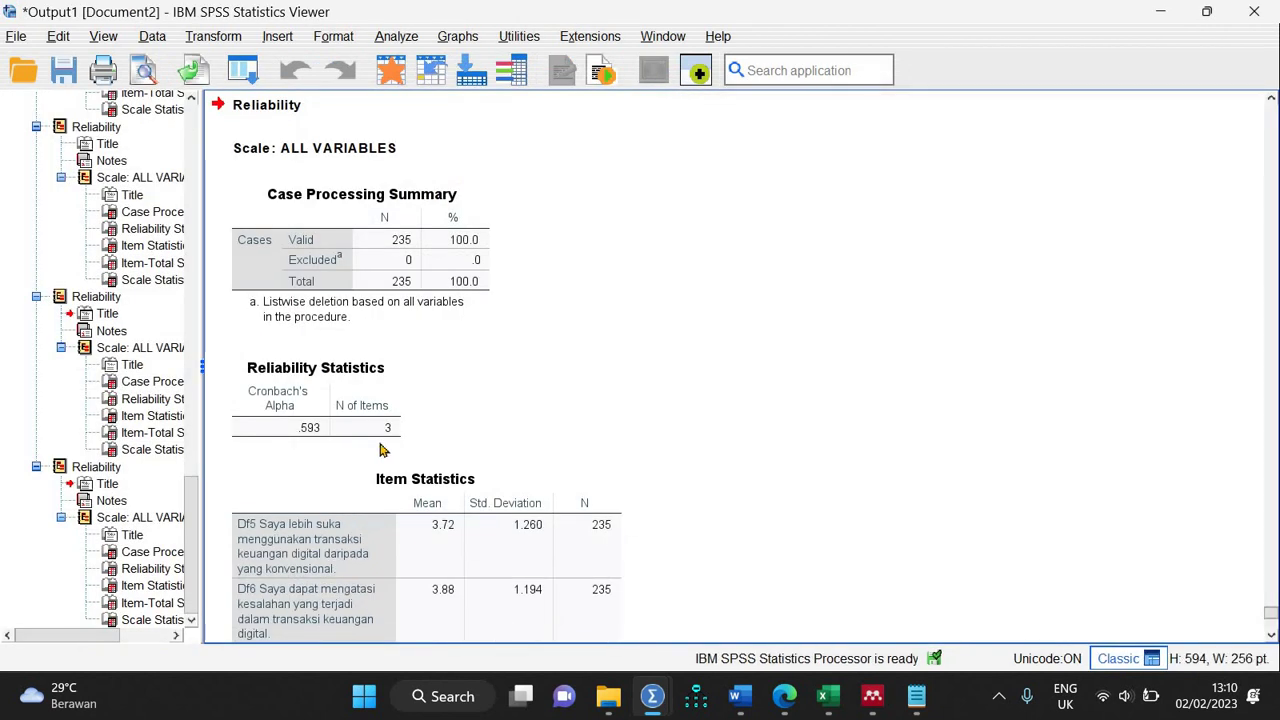
# Step: Switch to Word and enter 0.593 as Cronbach's Alpha in the Digital Financial Literacy (2) row
pyautogui.click(740, 696)
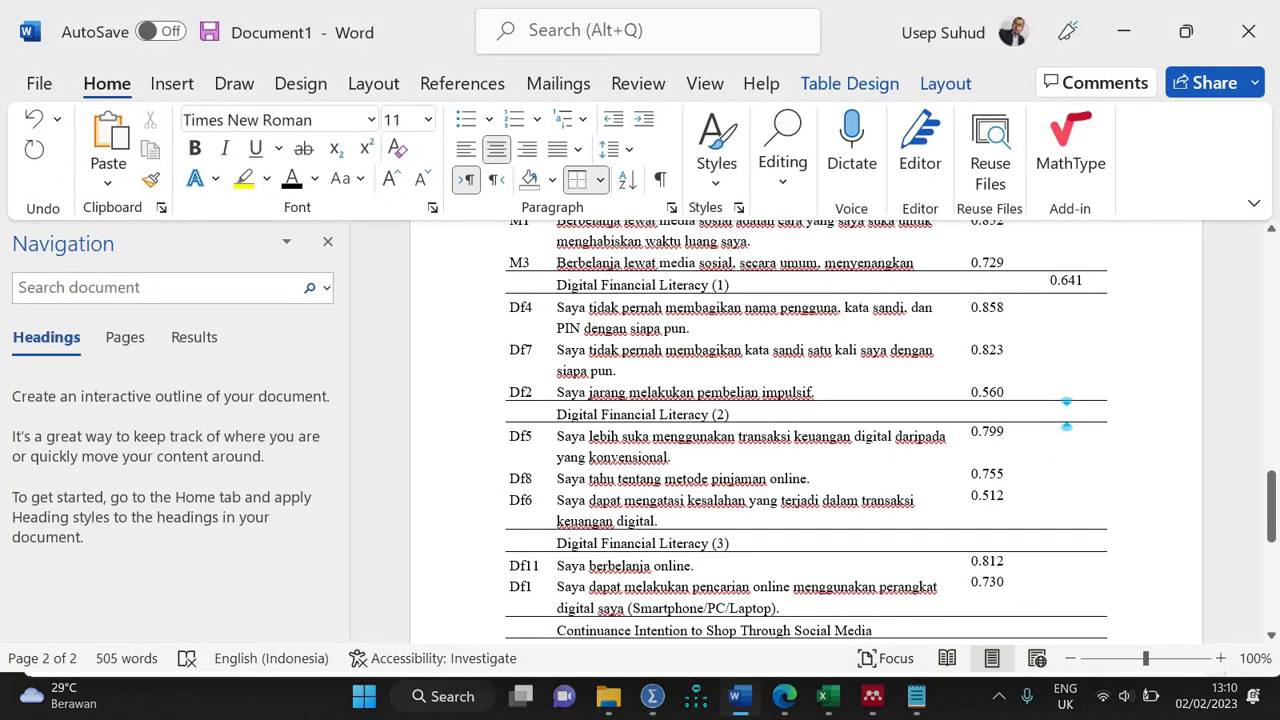
pyautogui.write('0.593')
pyautogui.moveTo(1271, 505); pyautogui.dragTo(1271, 540)
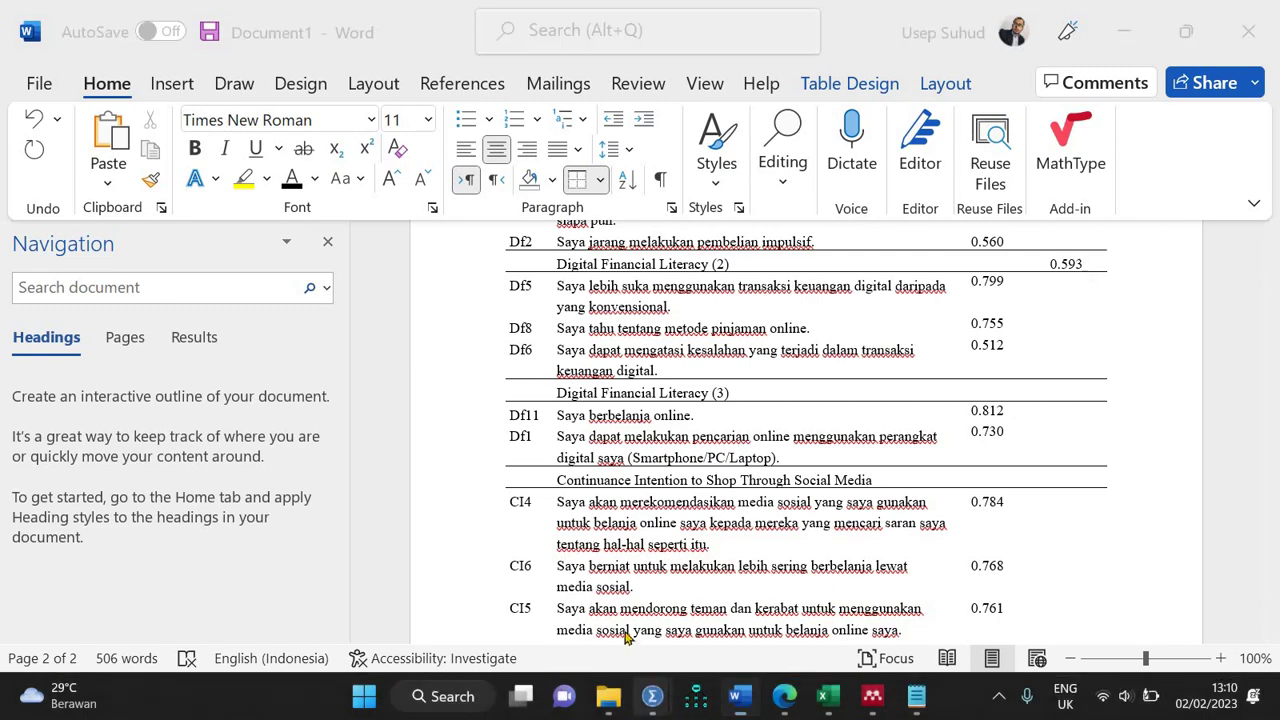
# Step: Return to the SPSS data editor, reopen Reliability Analysis and clear Df5, Df6 and Df8 from the items
pyautogui.moveTo(655, 698)
pyautogui.click(560, 590)
pyautogui.click(285, 37)
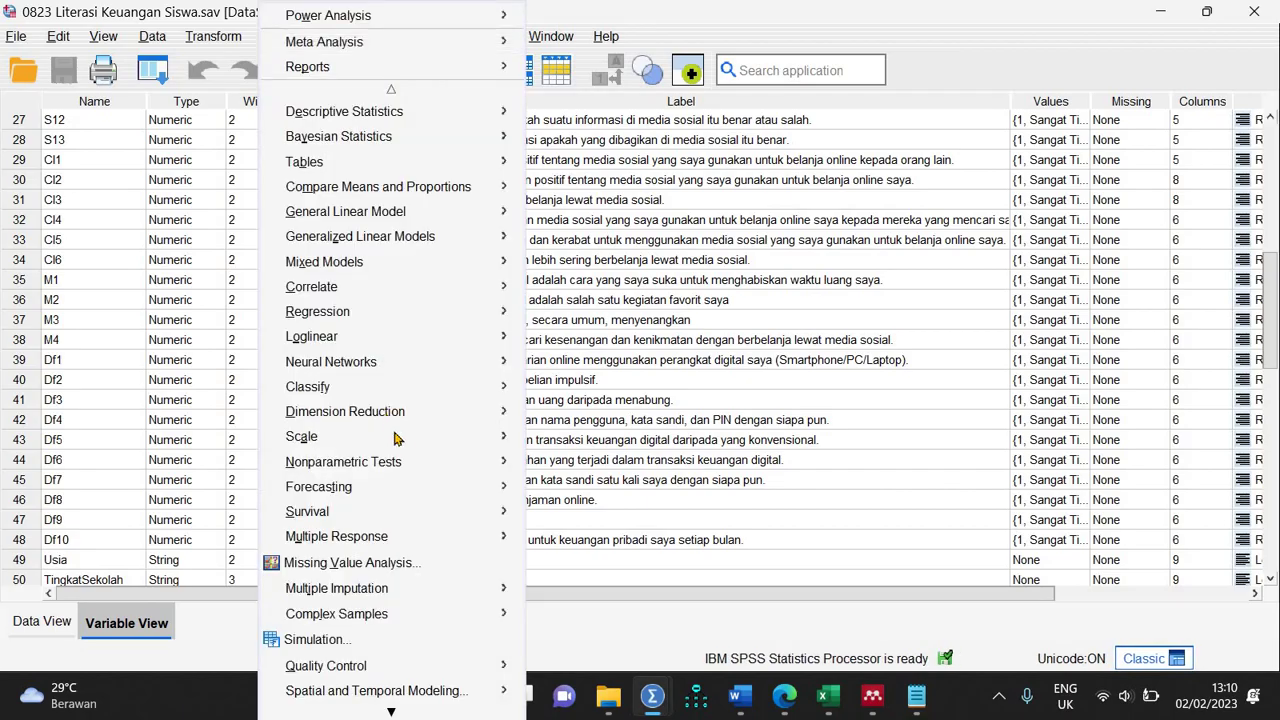
pyautogui.moveTo(515, 439)
pyautogui.click(600, 440)
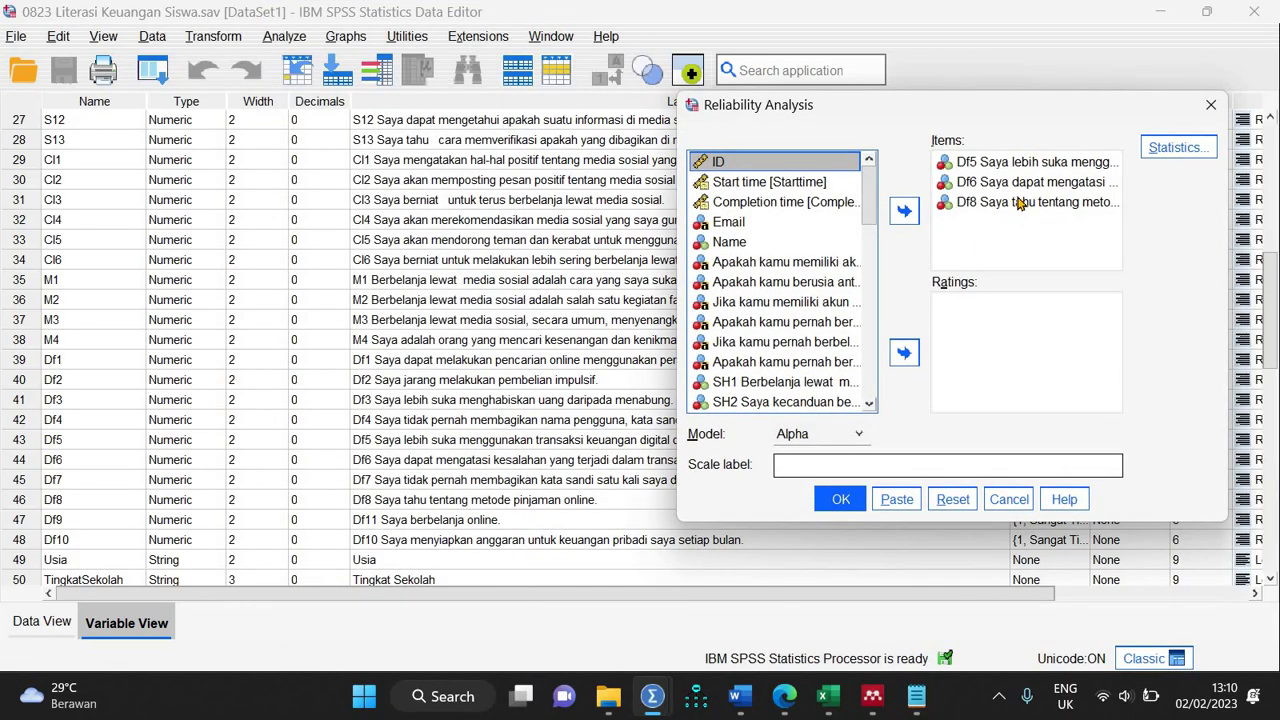
pyautogui.click(1010, 200)
pyautogui.keyDown('shift'); pyautogui.click(1010, 162); pyautogui.keyUp('shift')
pyautogui.click(903, 211)
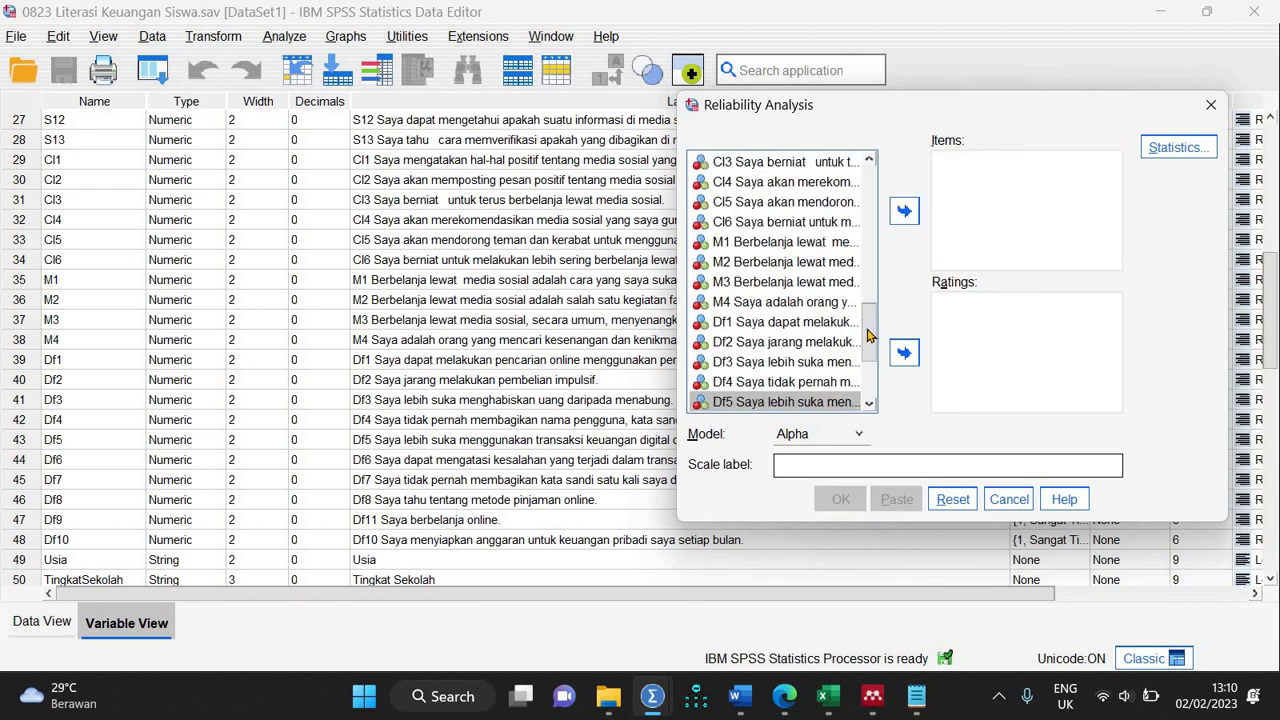
# Step: Add Df1 and Df11 as items and run the reliability analysis
pyautogui.moveTo(868, 337); pyautogui.dragTo(870, 360)
pyautogui.click(773, 272)
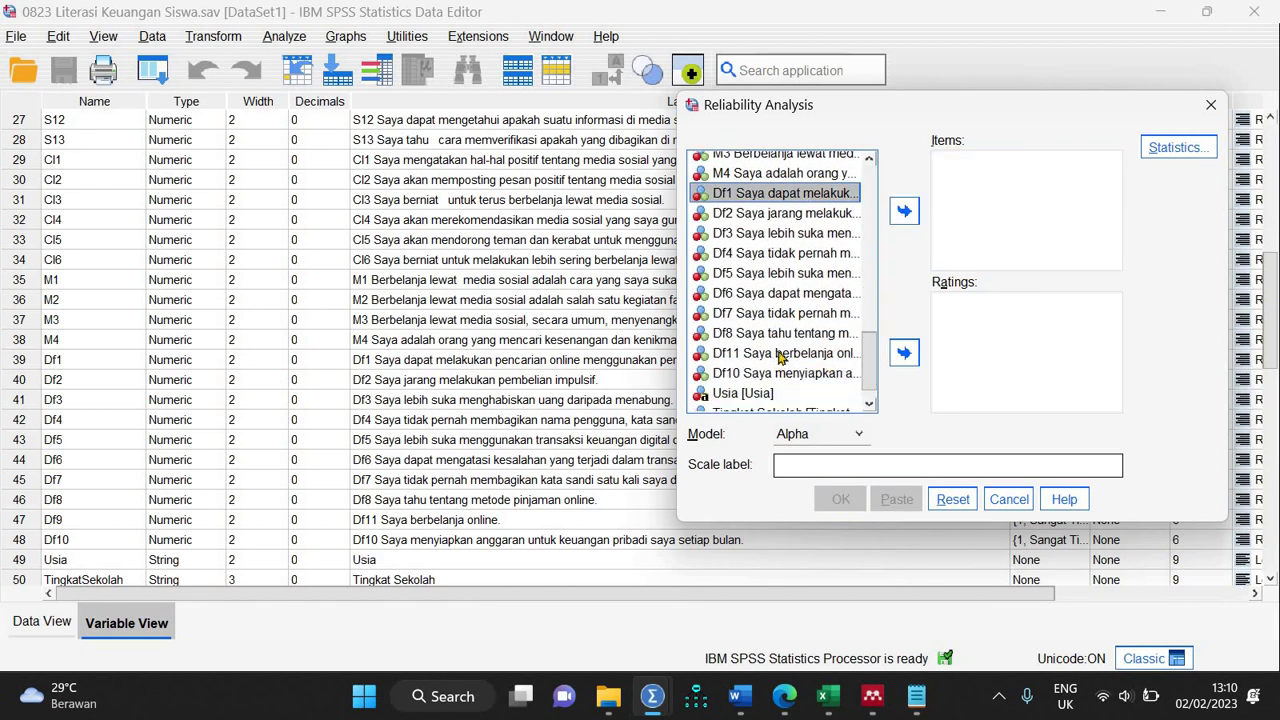
pyautogui.keyDown('ctrl'); pyautogui.click(781, 354); pyautogui.keyUp('ctrl')
pyautogui.click(904, 211)
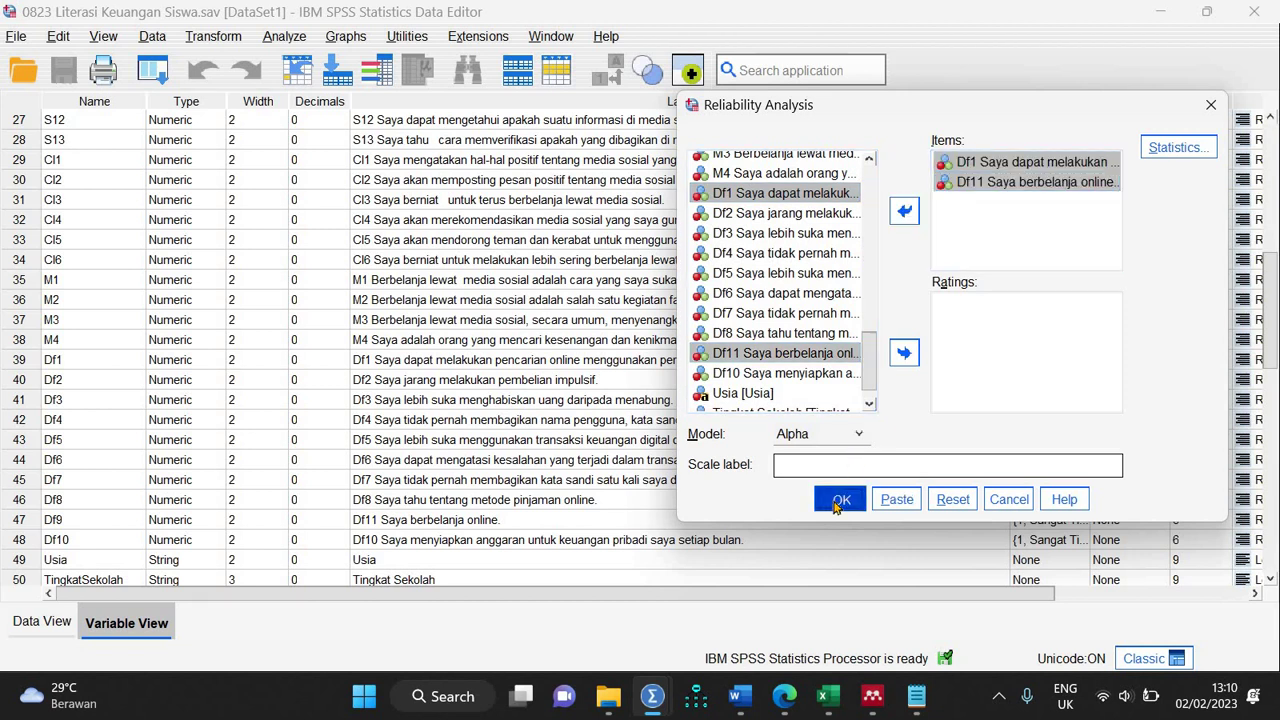
pyautogui.click(838, 500)
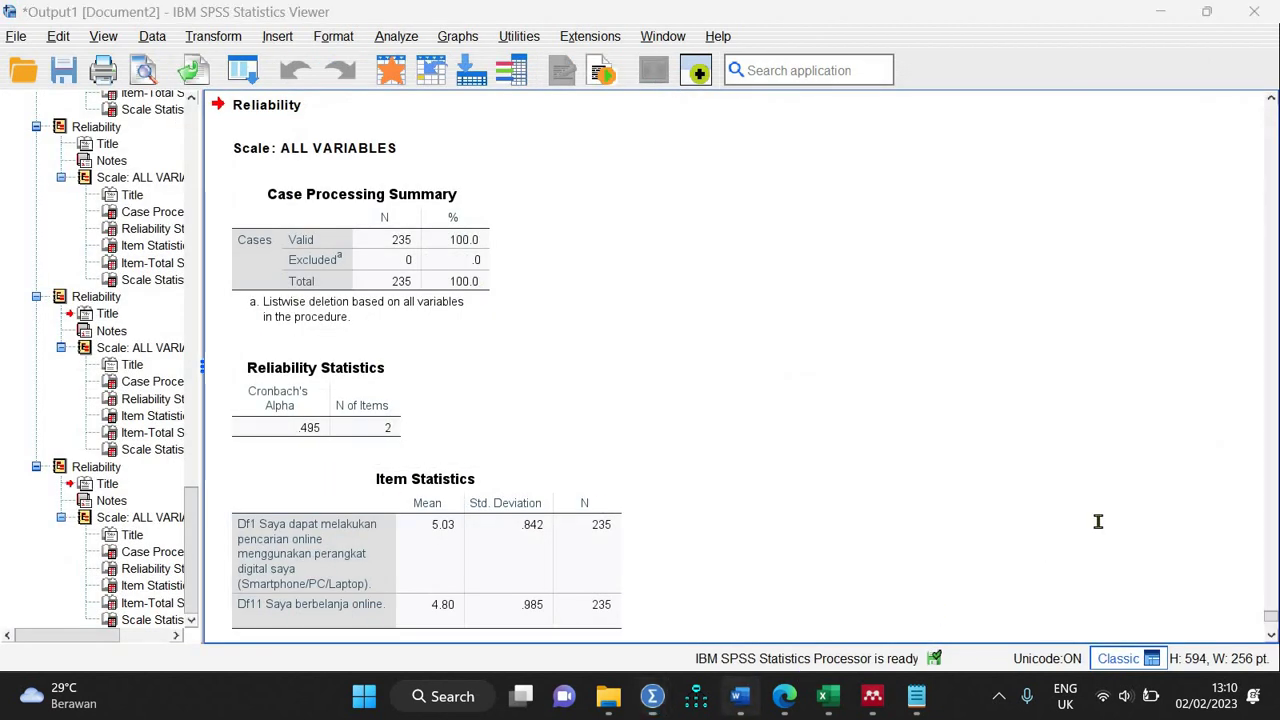
# Step: Switch to Word and enter 0.495 as Cronbach's Alpha in the Digital Financial Literacy (3) row
pyautogui.hotkey('alt', 'Tab')
pyautogui.click(1100, 392)
pyautogui.write('0')
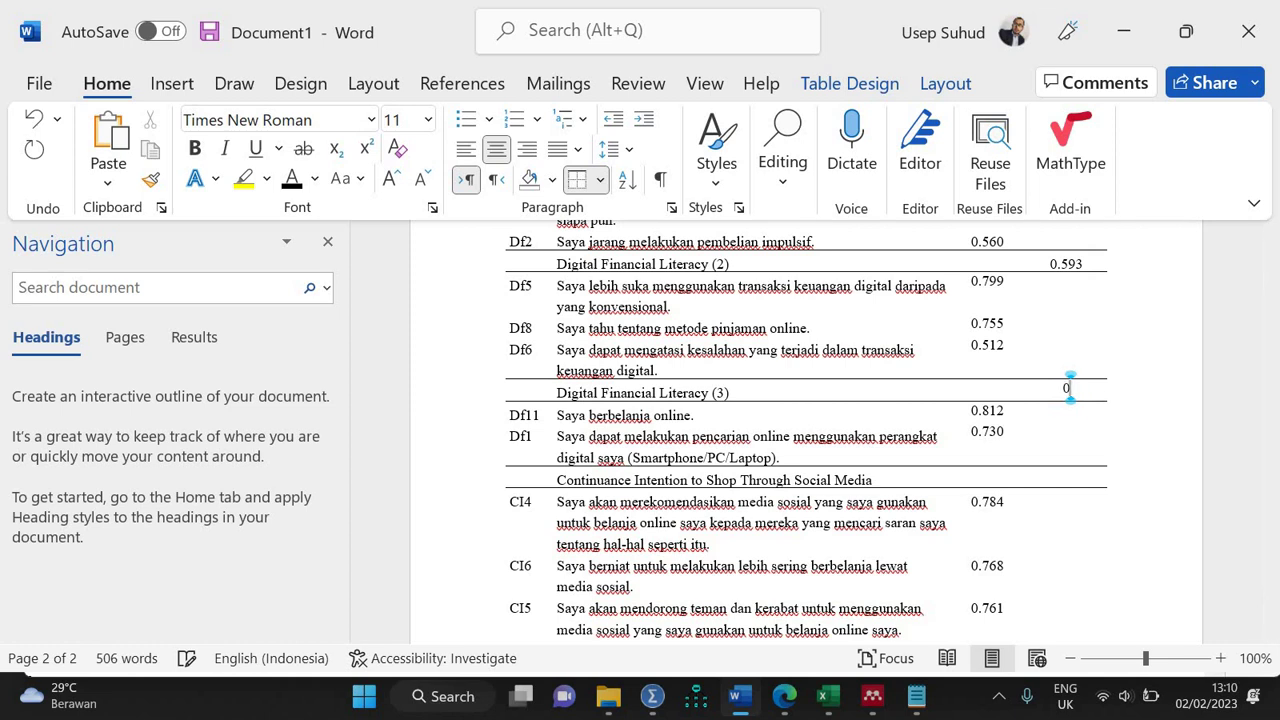
pyautogui.write('.495')
pyautogui.moveTo(1272, 530); pyautogui.dragTo(1272, 563)
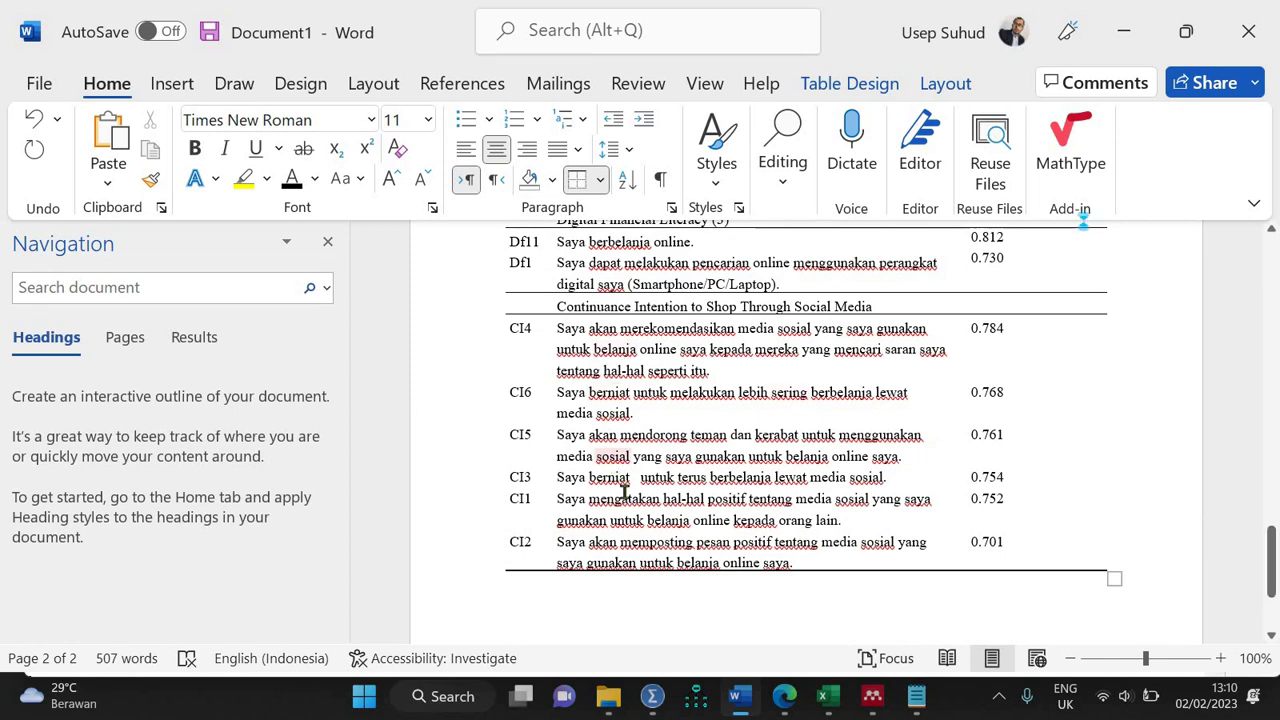
# Step: Return to the SPSS data editor, reopen Reliability Analysis and remove Df1 and Df11 from its items
pyautogui.moveTo(652, 700)
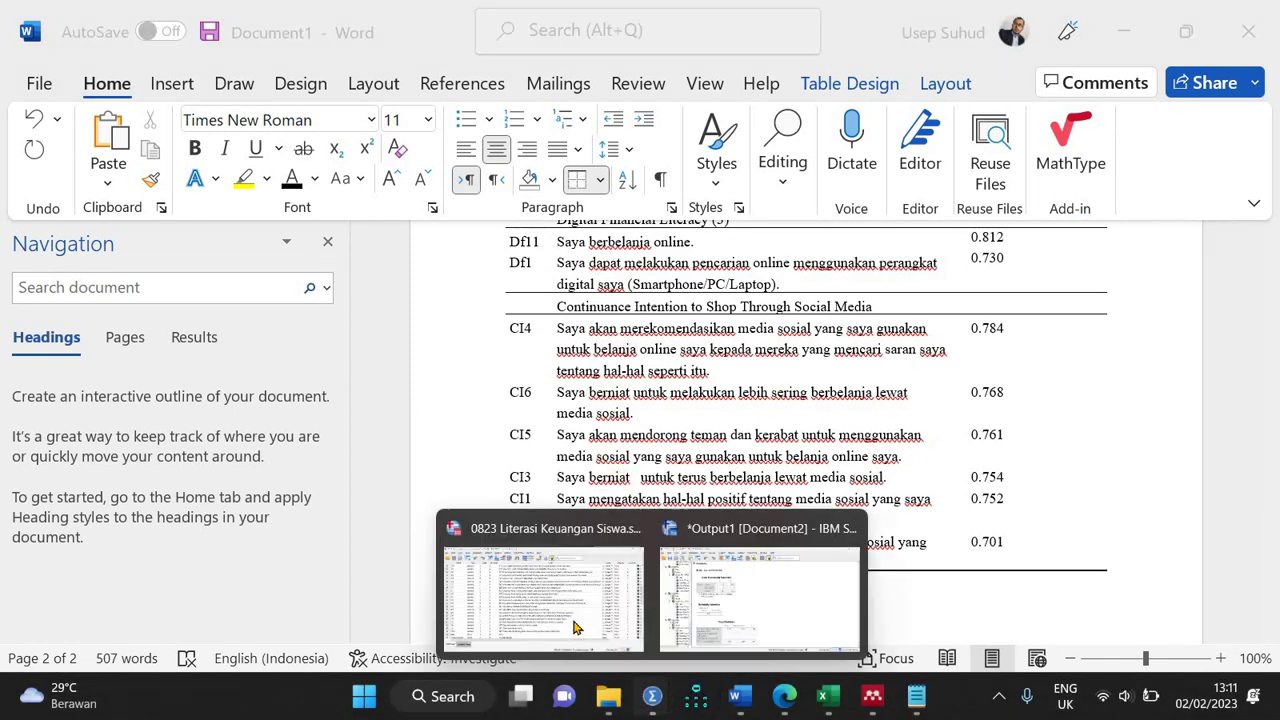
pyautogui.click(590, 525)
pyautogui.click(232, 38)
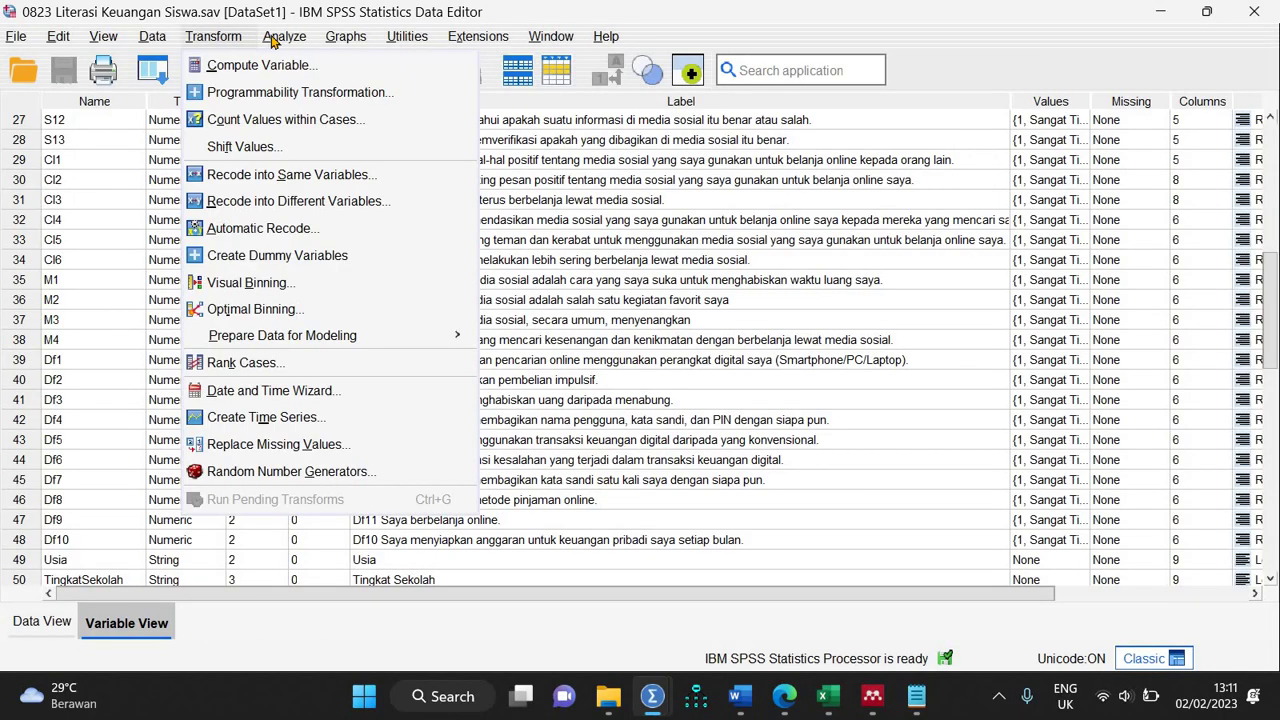
pyautogui.moveTo(284, 36)
pyautogui.moveTo(550, 443)
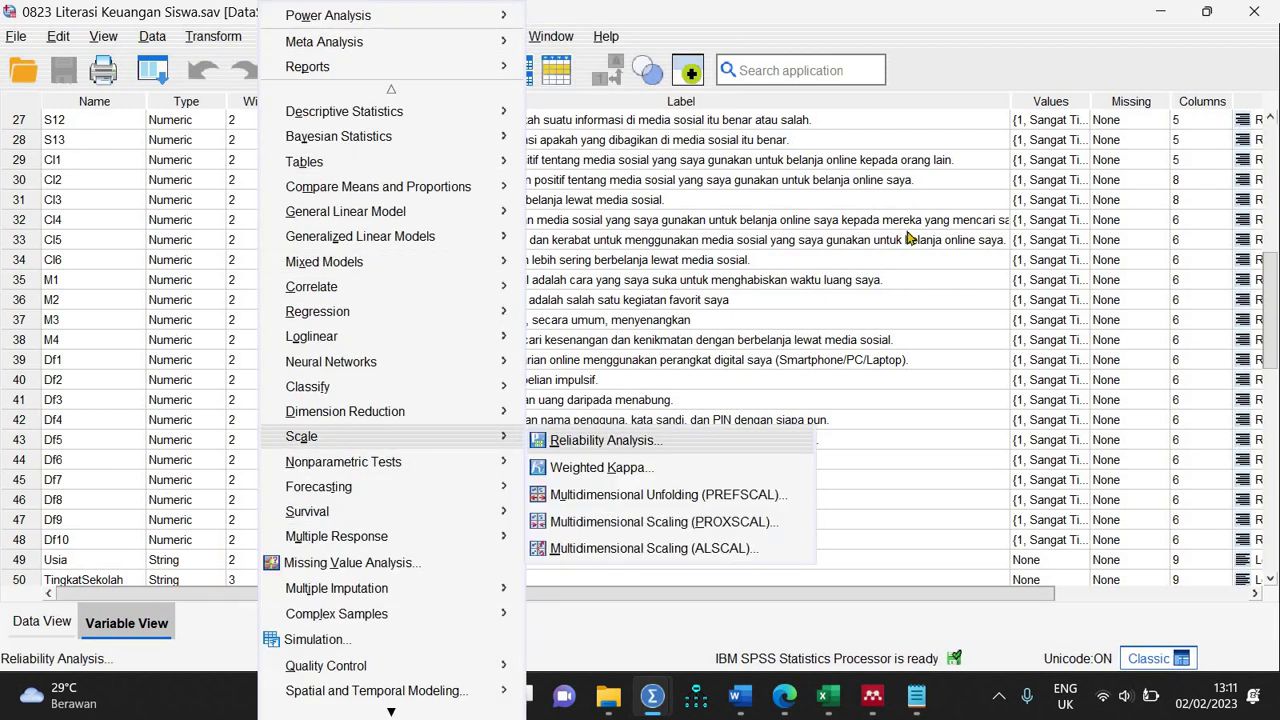
pyautogui.click(610, 518)
pyautogui.click(952, 205)
pyautogui.click(904, 210)
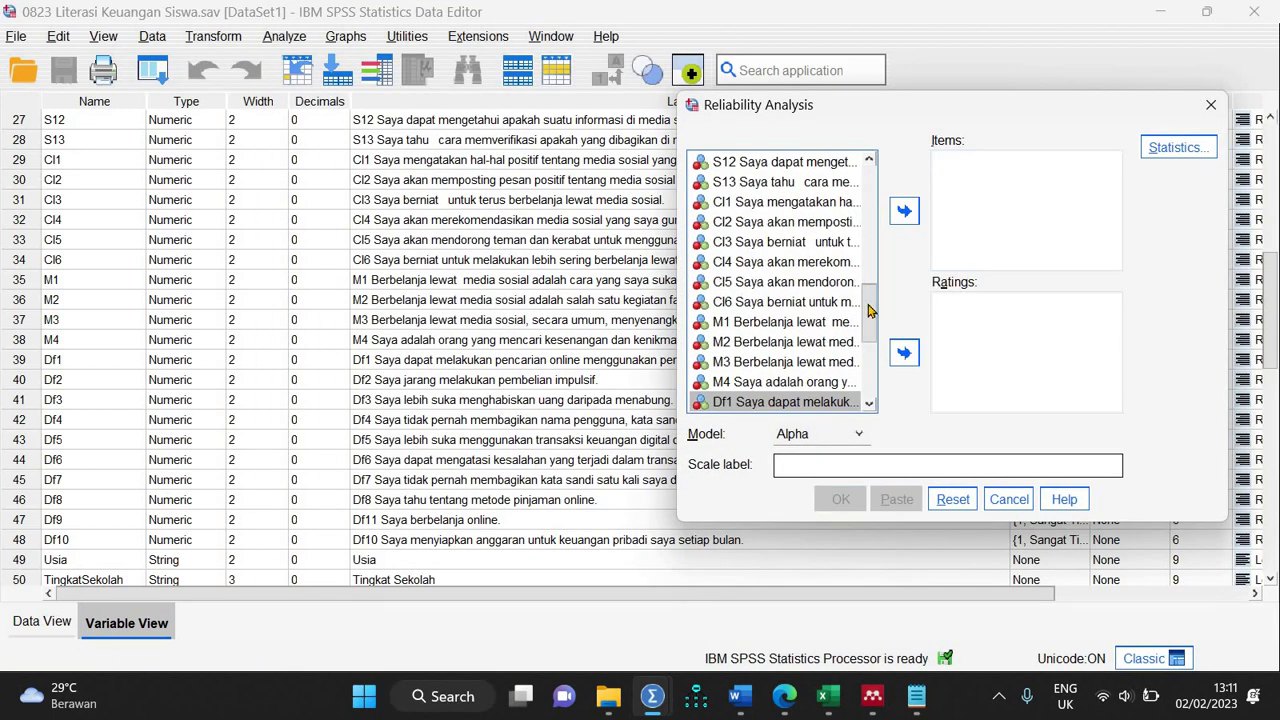
# Step: Add CI1 through CI6 as items and run the reliability analysis
pyautogui.scroll(2, 872, 306)
pyautogui.click(757, 222)
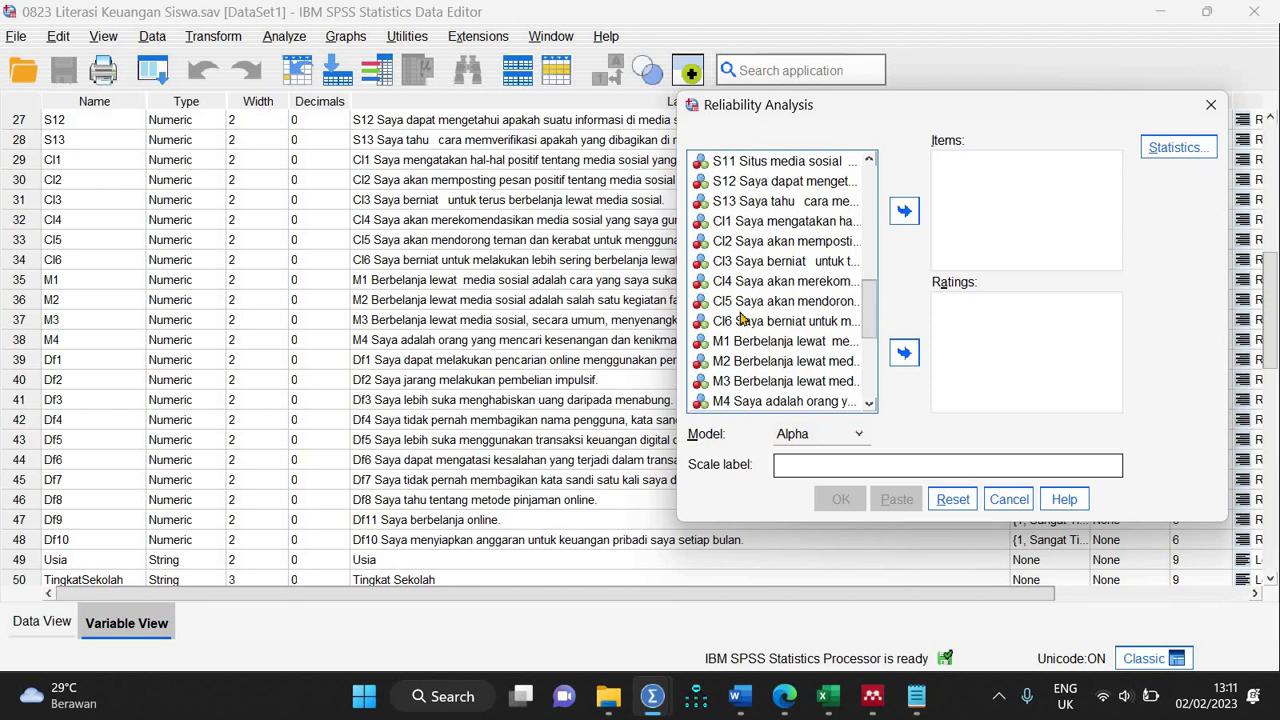
pyautogui.keyDown('shift'); pyautogui.click(755, 322); pyautogui.keyUp('shift')
pyautogui.click(904, 210)
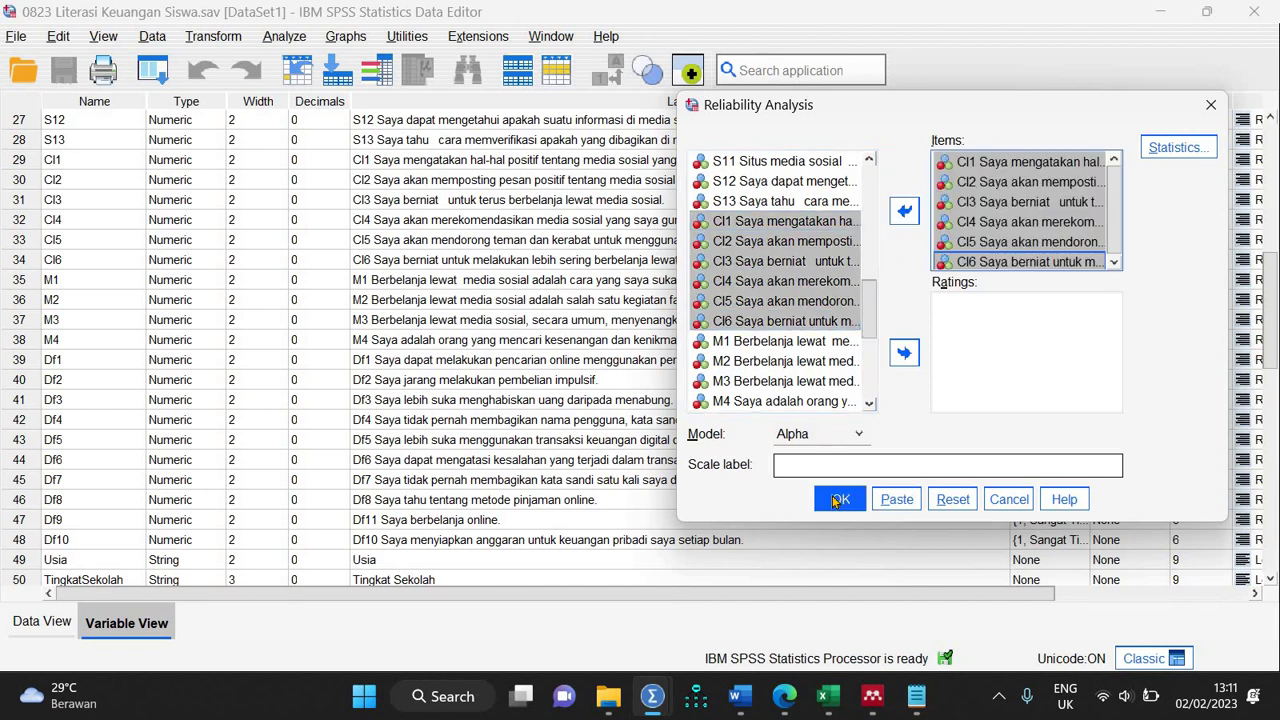
pyautogui.click(841, 499)
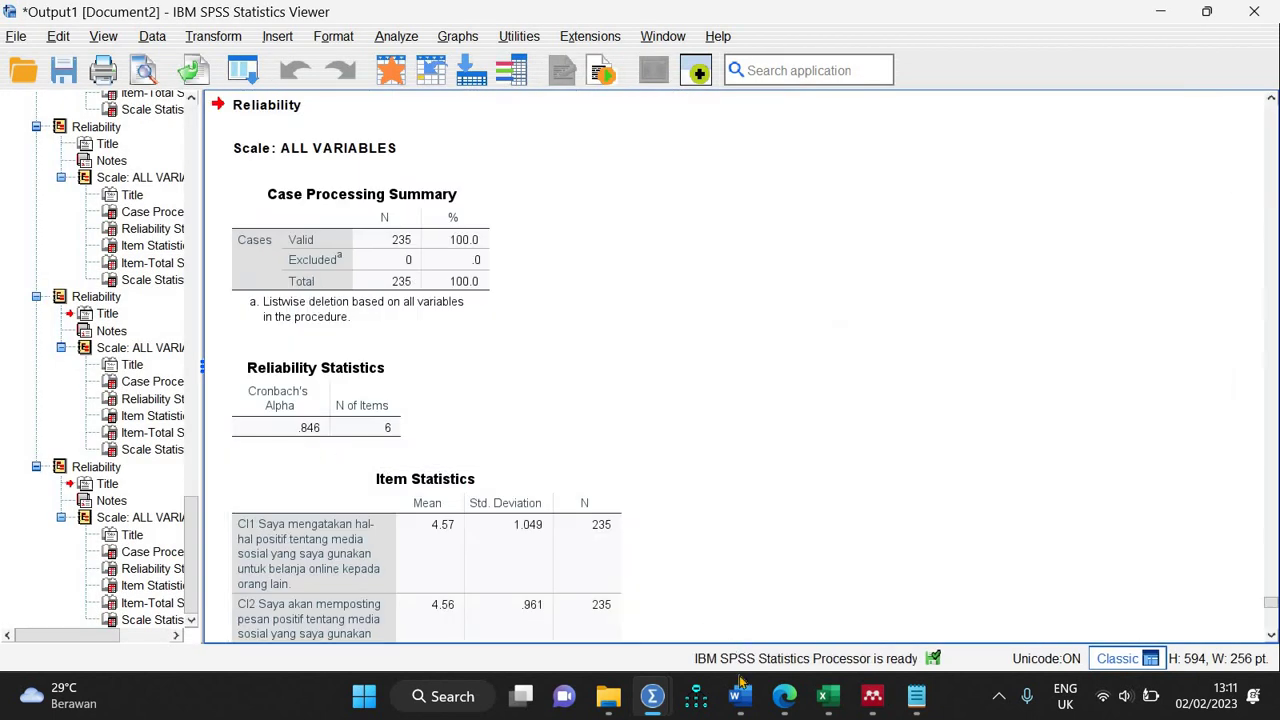
# Step: Switch to Word and enter 0.846 as Cronbach's Alpha in the Continuance Intention to Shop Through Social Media row
pyautogui.click(740, 695)
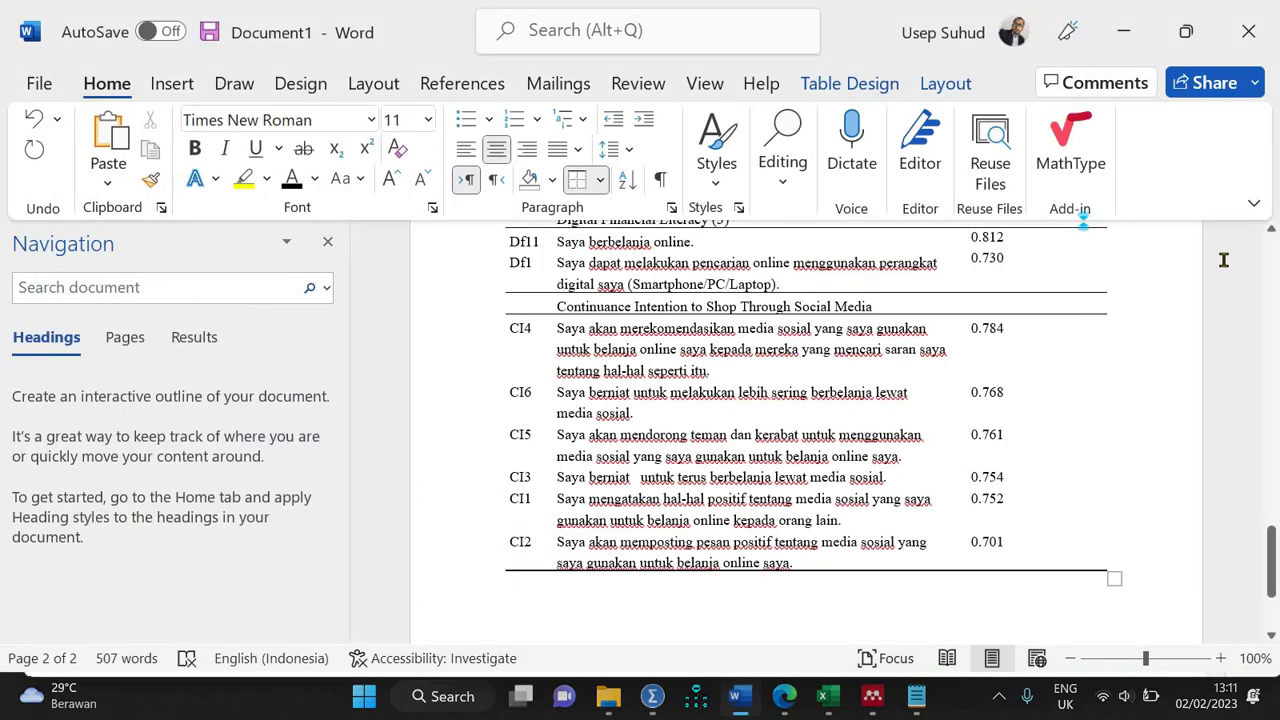
pyautogui.click(1068, 306)
pyautogui.write('0.8')
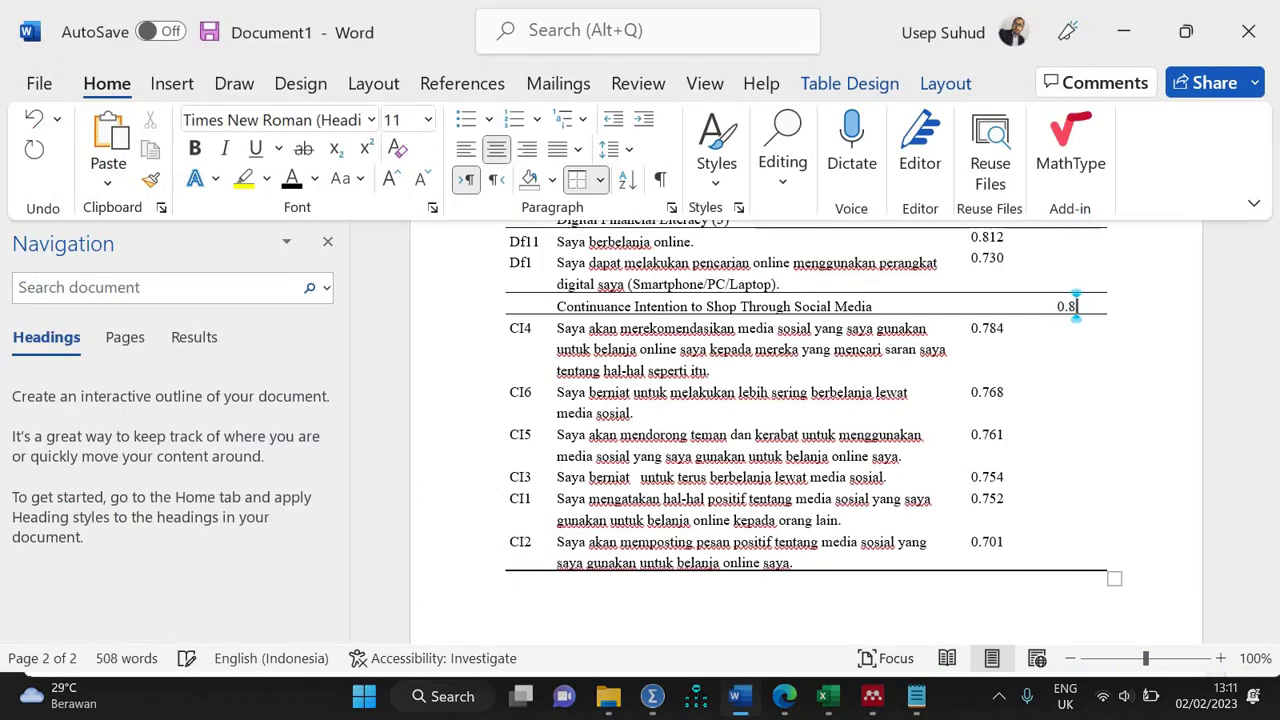
pyautogui.write('46')
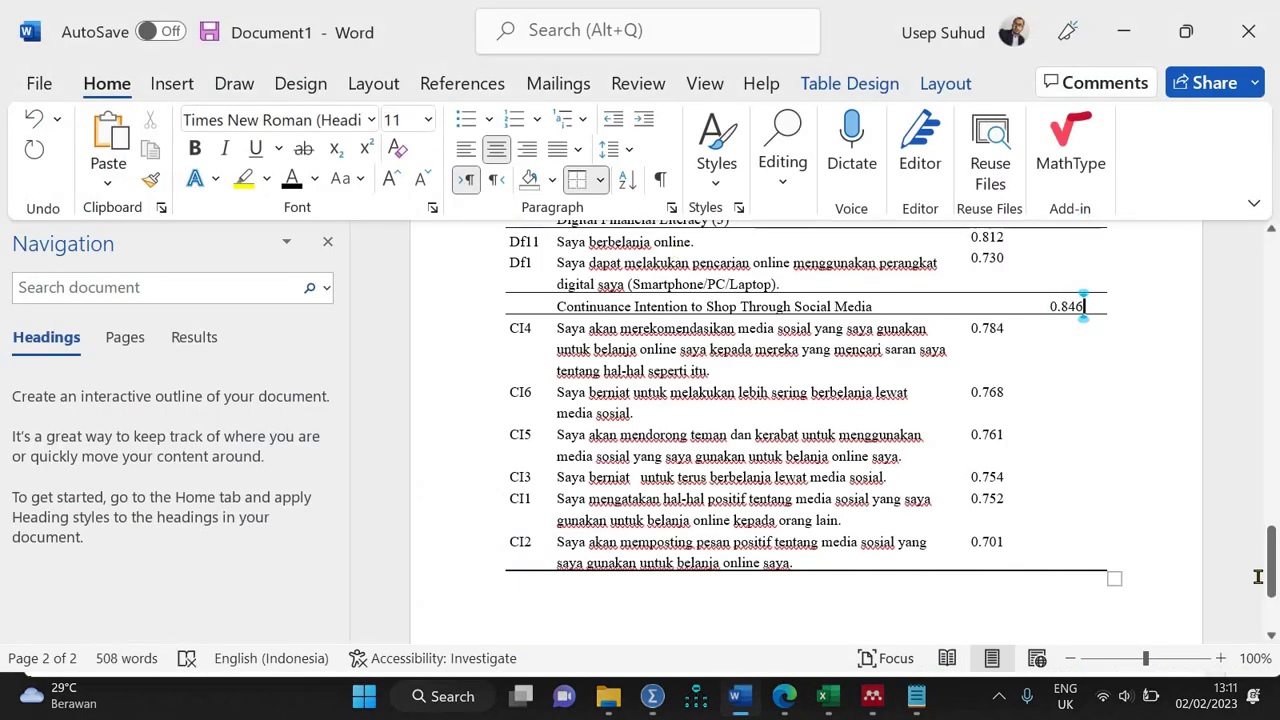
# Step: Highlight the Cronbach's Alpha value of the Digital Financial Literacy (1) row in yellow
pyautogui.moveTo(1272, 562); pyautogui.dragTo(1276, 534)
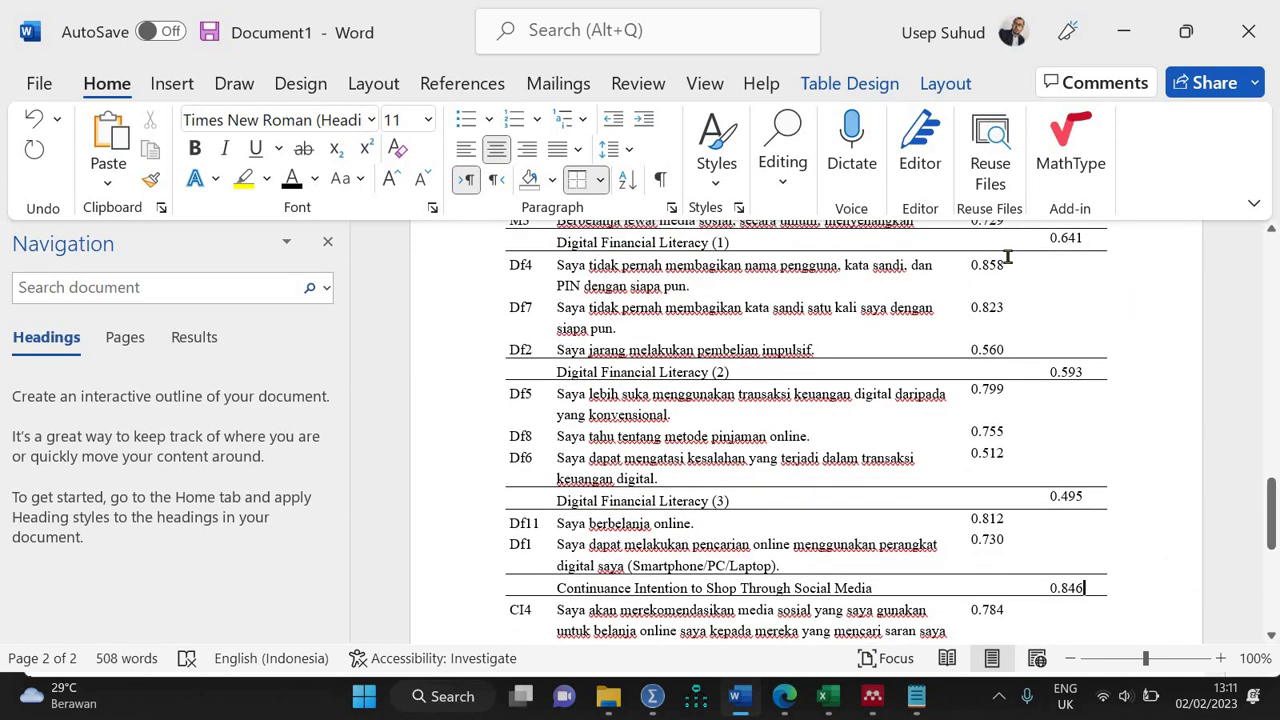
pyautogui.moveTo(1039, 241)
pyautogui.mouseDown()
pyautogui.moveTo(1068, 491)
pyautogui.moveTo(1080, 497)
pyautogui.mouseUp()
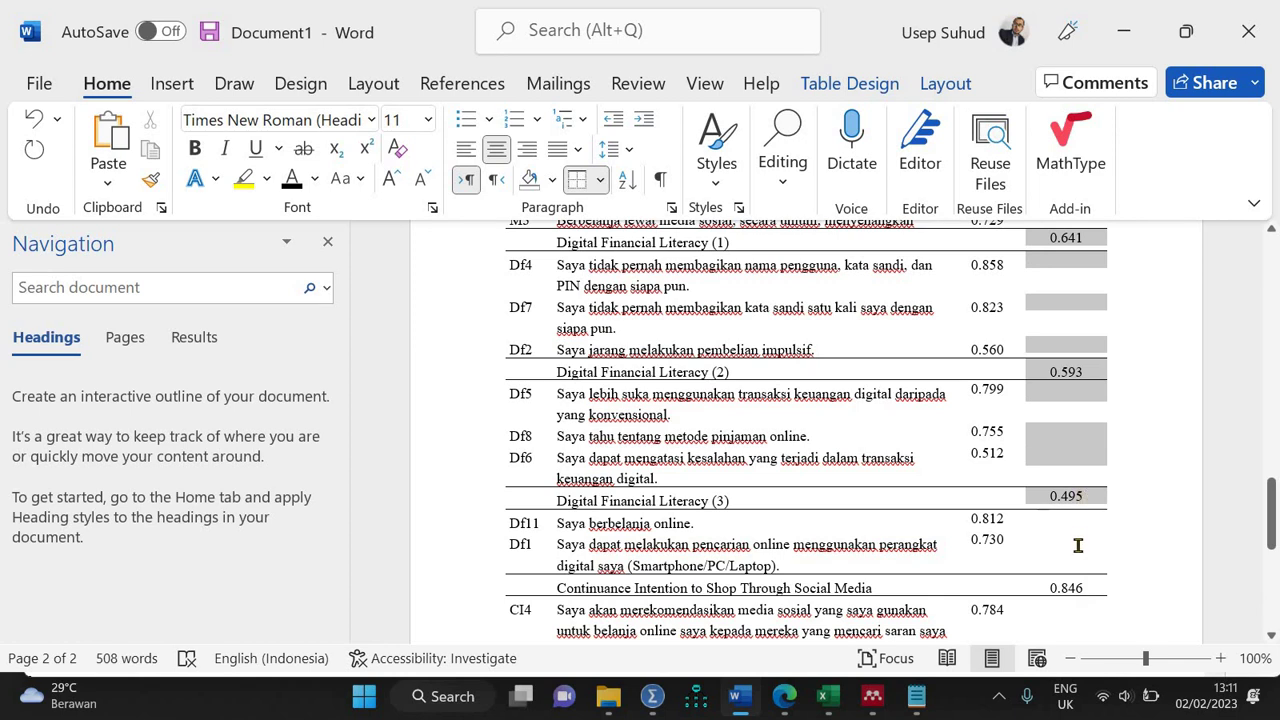
pyautogui.moveTo(1078, 545); pyautogui.dragTo(1078, 548)
pyautogui.moveTo(1018, 430); pyautogui.dragTo(1018, 432)
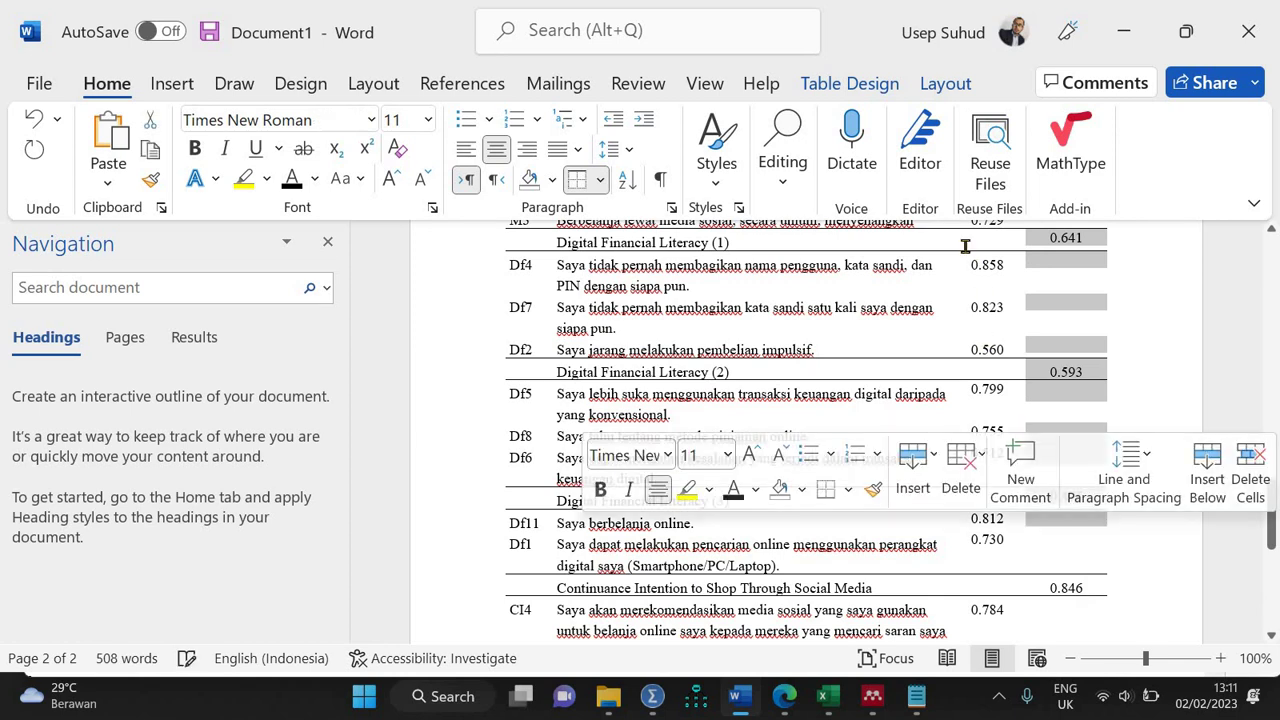
pyautogui.click(1053, 237)
pyautogui.doubleClick(1096, 238)
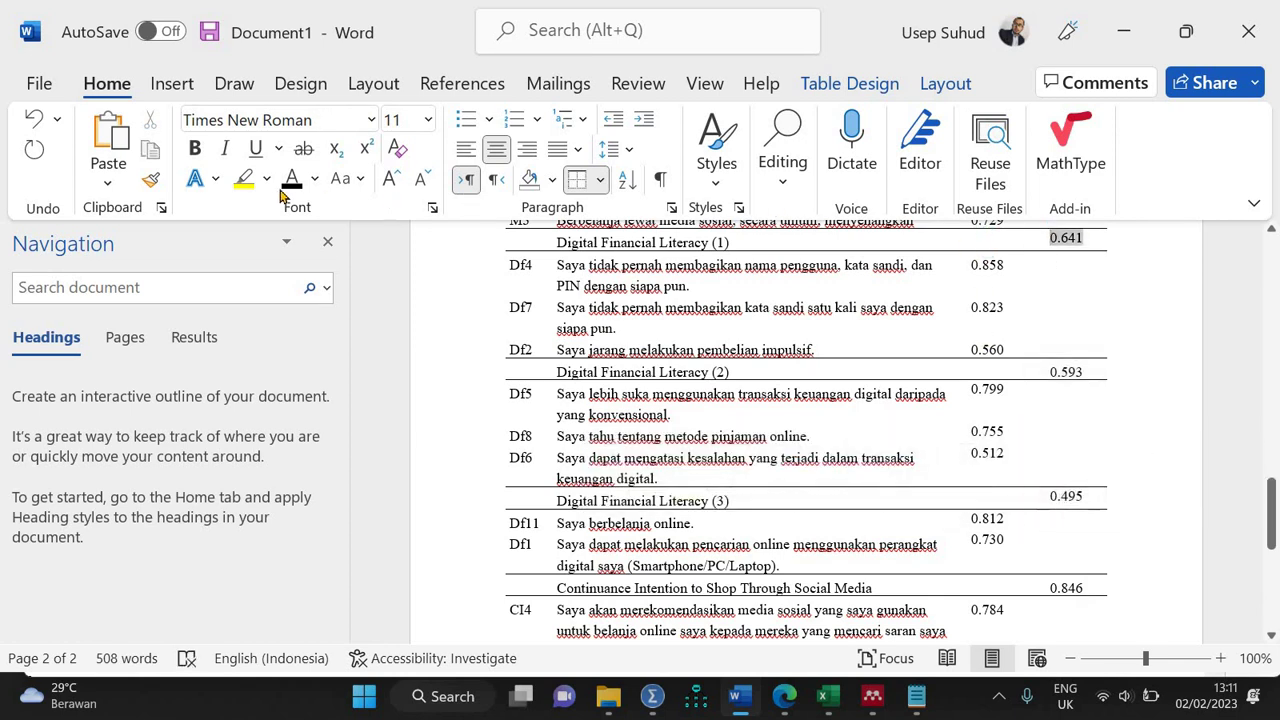
pyautogui.hotkey('ctrl', 'alt', 'h')
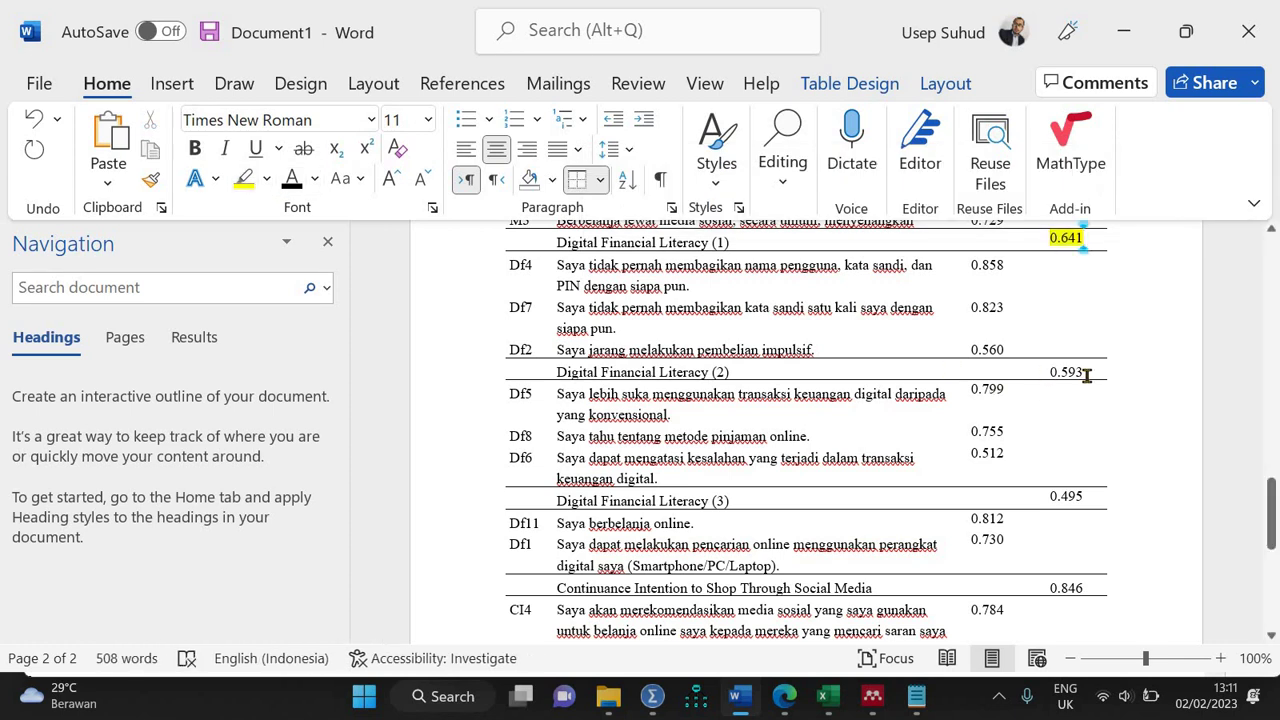
# Step: Highlight the Cronbach's Alpha values of the Digital Financial Literacy (2) and (3) rows in yellow
pyautogui.doubleClick(1086, 374)
pyautogui.click(242, 184)
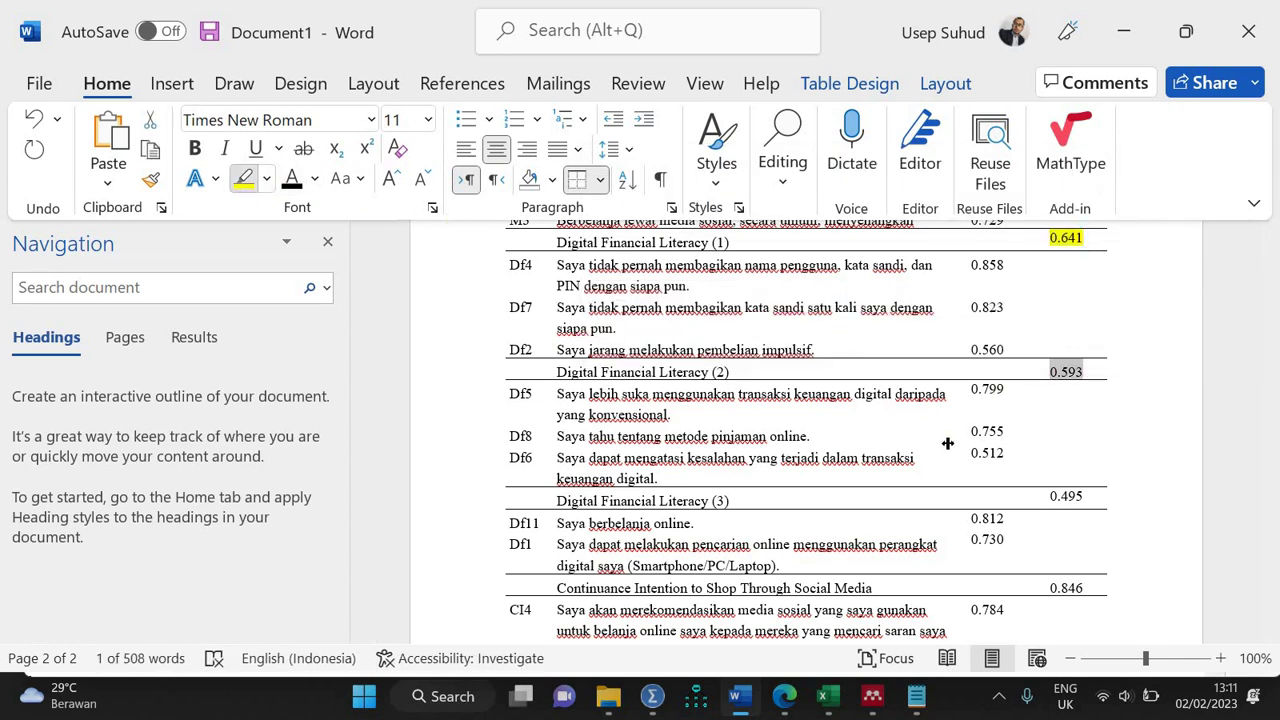
pyautogui.click(1052, 495)
pyautogui.doubleClick(1098, 494)
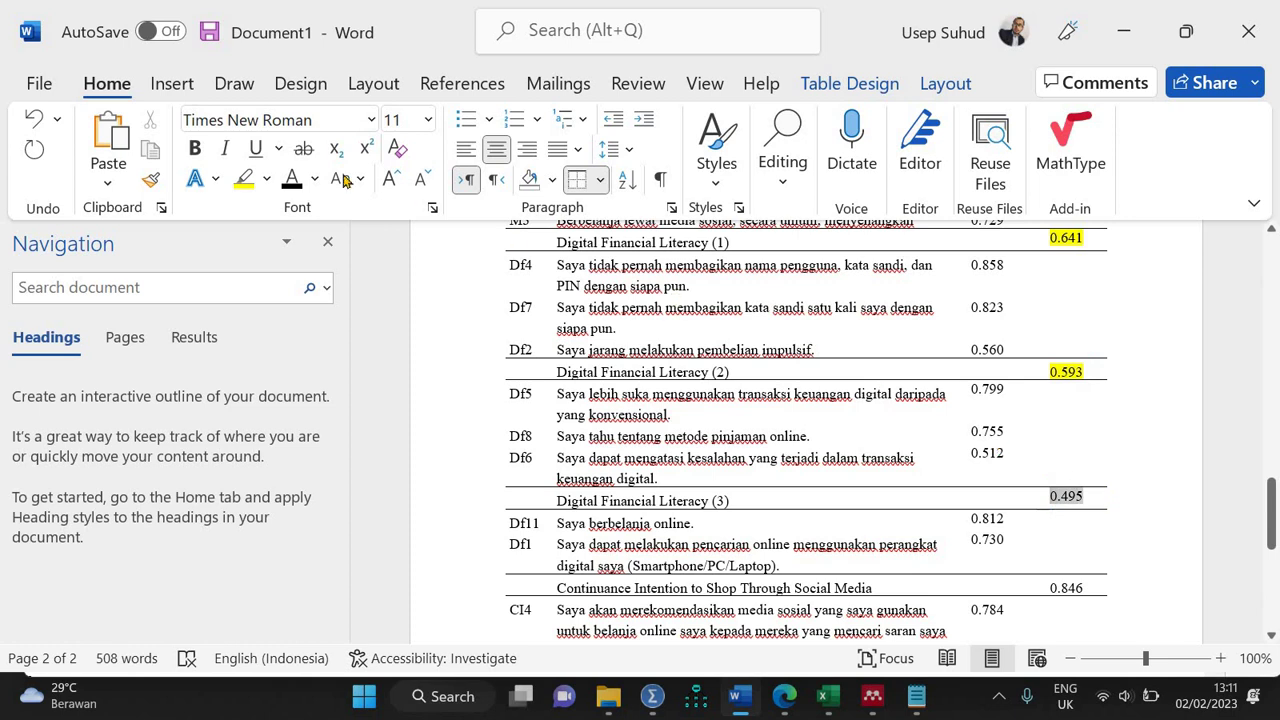
pyautogui.click(243, 179)
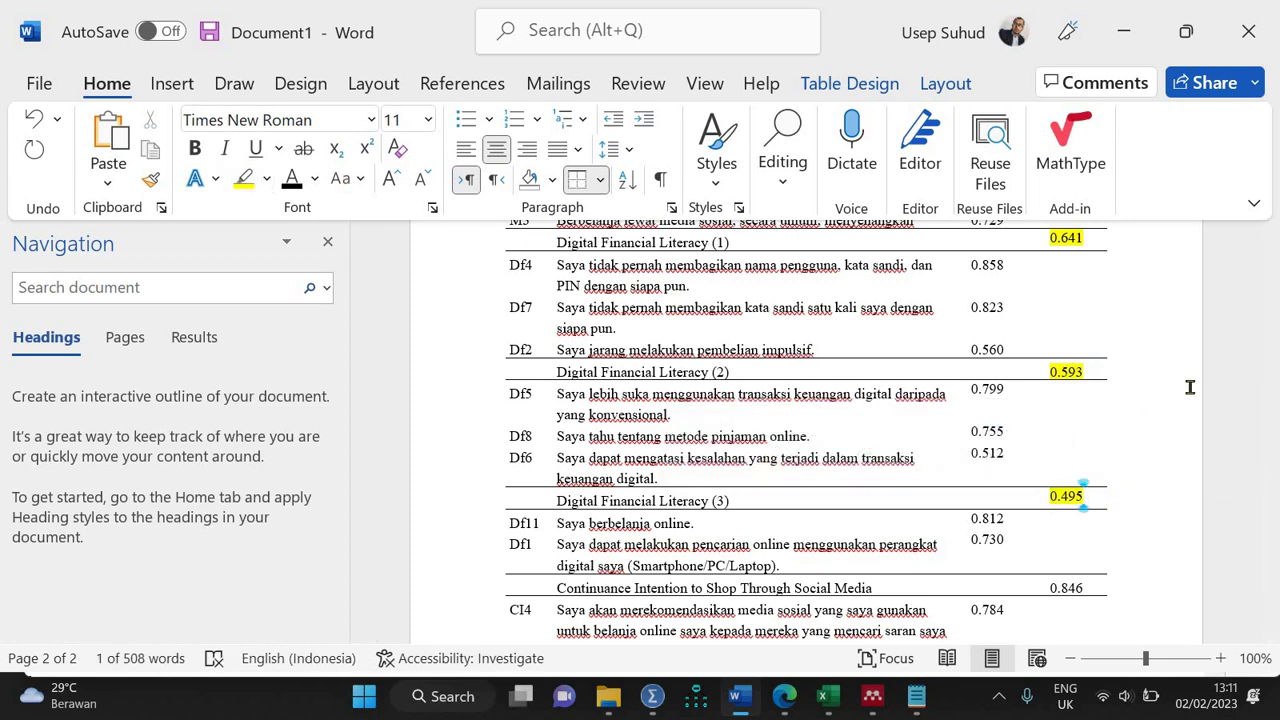
pyautogui.press('Right')
pyautogui.moveTo(1272, 505)
pyautogui.mouseDown()
pyautogui.moveTo(1273, 482)
pyautogui.moveTo(1275, 500)
pyautogui.mouseUp()
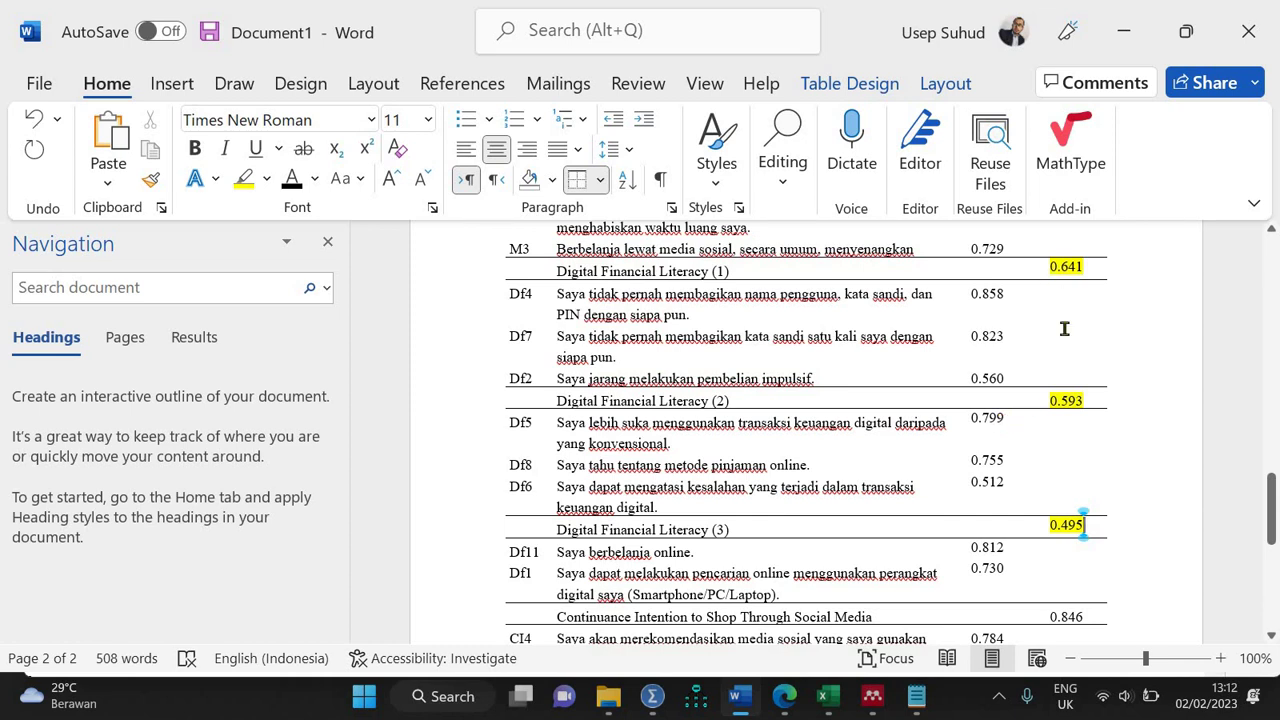
pyautogui.click(748, 268)
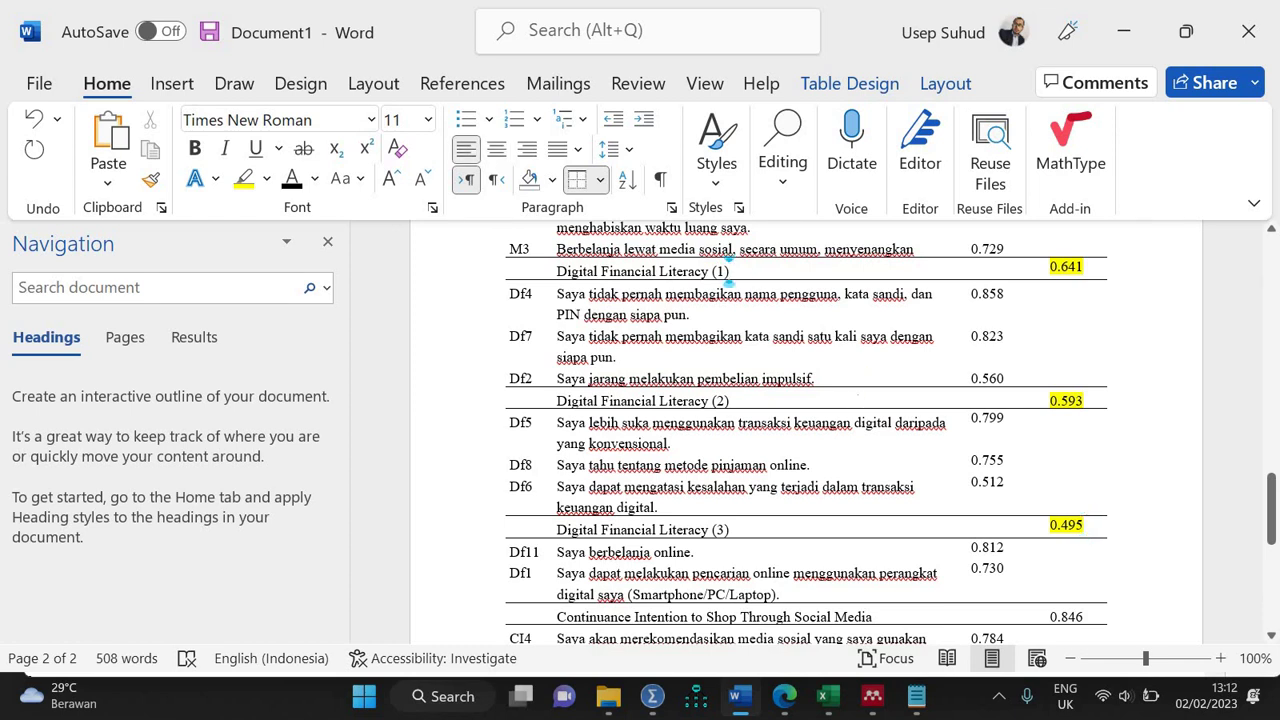
pyautogui.click(730, 400)
pyautogui.doubleClick(1037, 518)
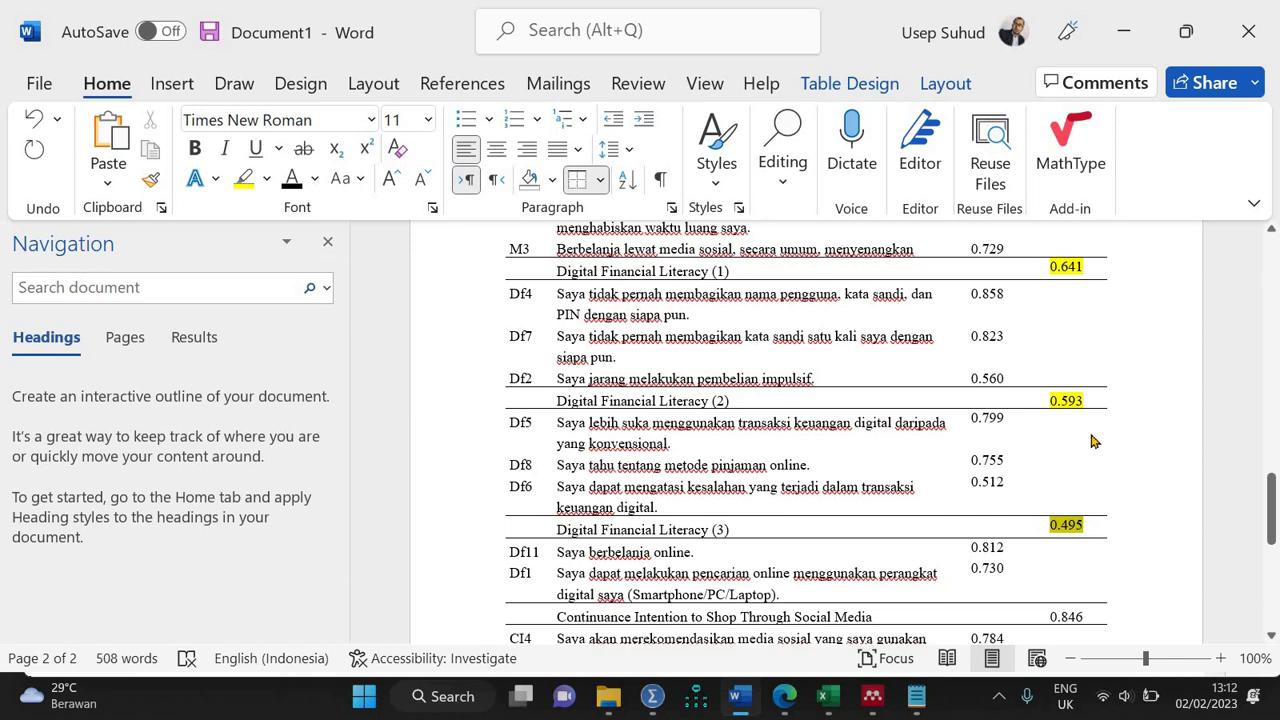
pyautogui.click(1076, 402)
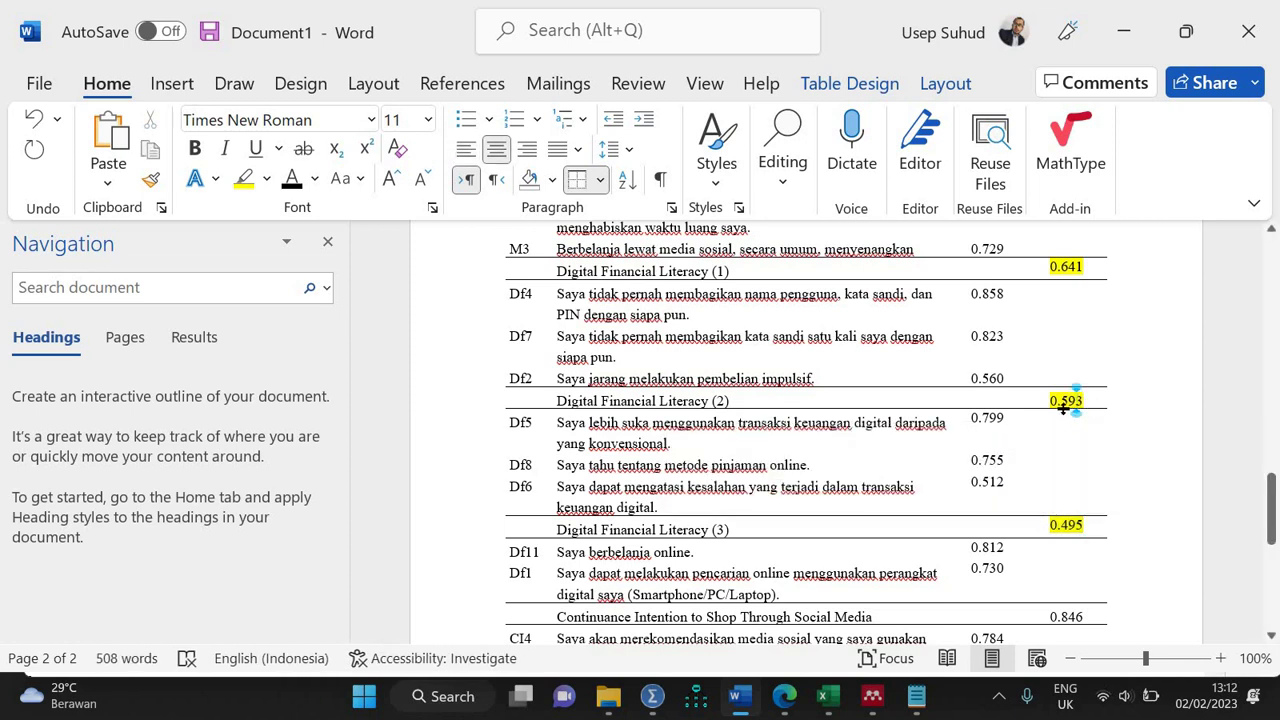